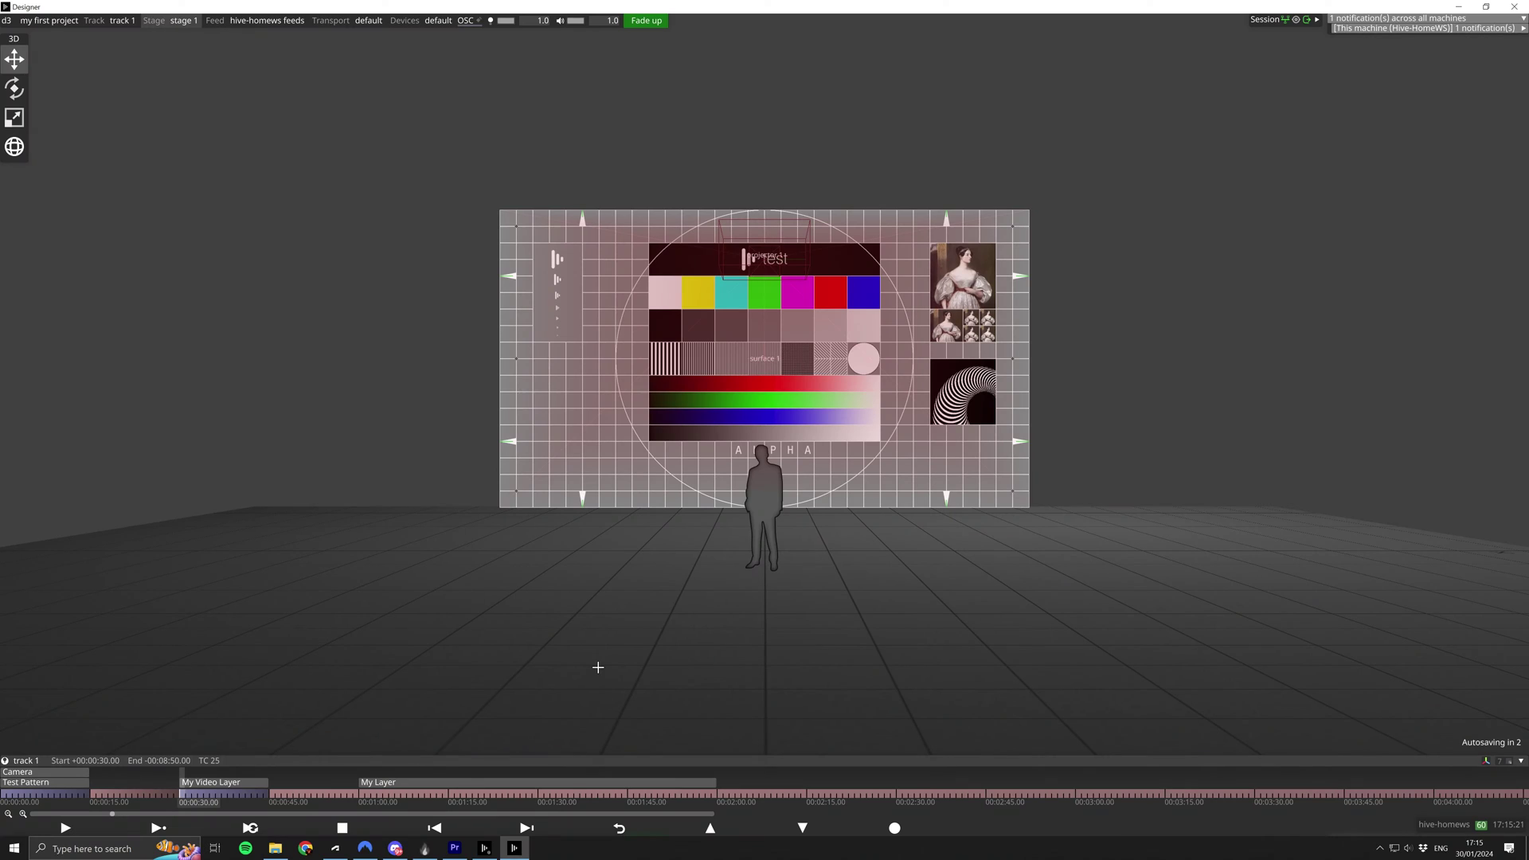
Step: Review My Video Layer's mapping and palette properties, then close the layer settings
{"action": "left_click", "coordinate": [197, 791]}
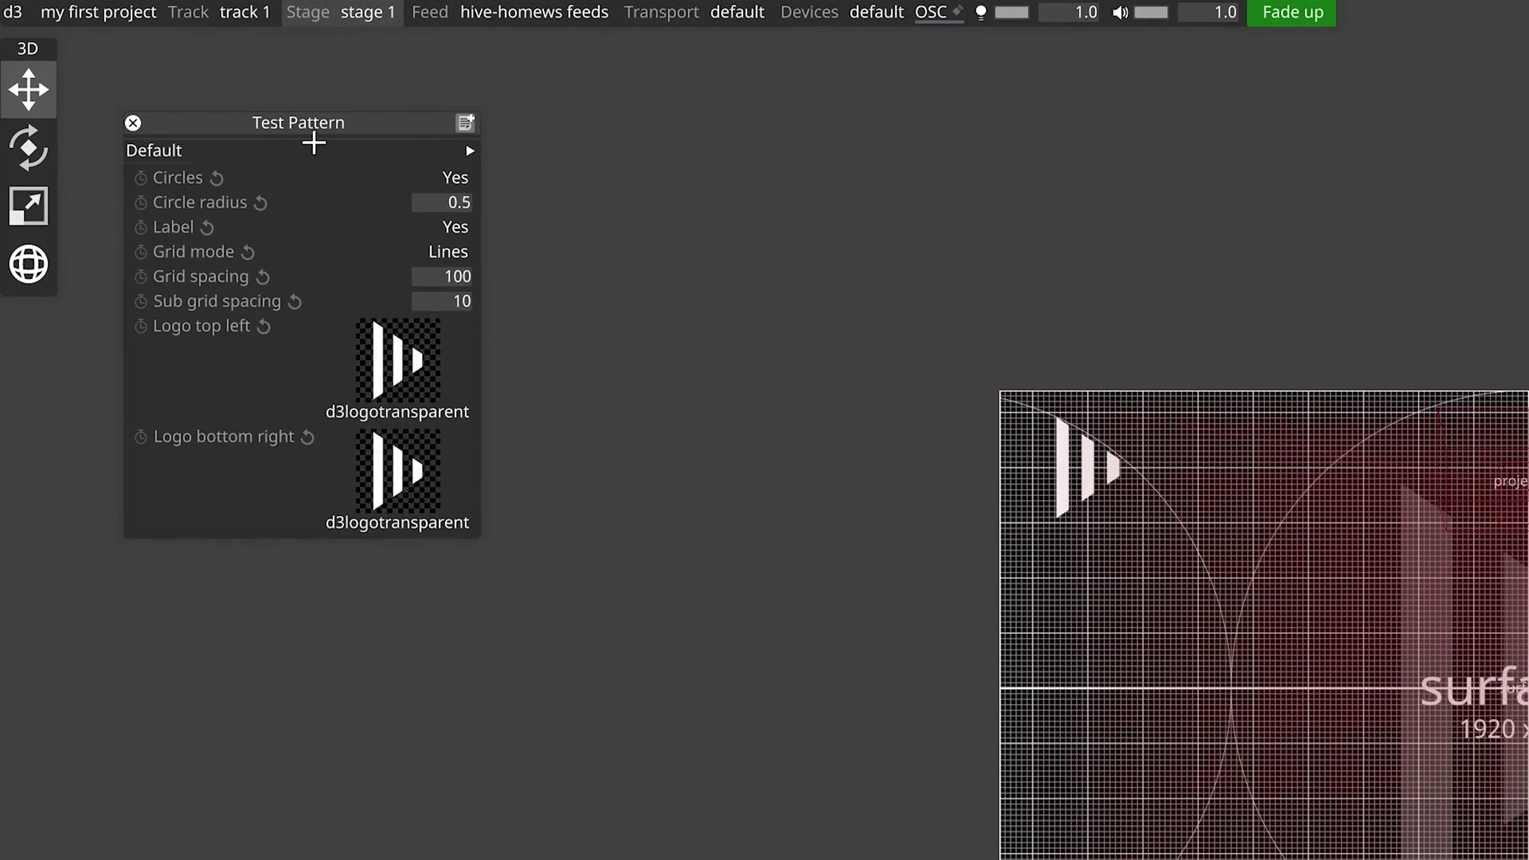
{"action": "left_click", "coordinate": [314, 144]}
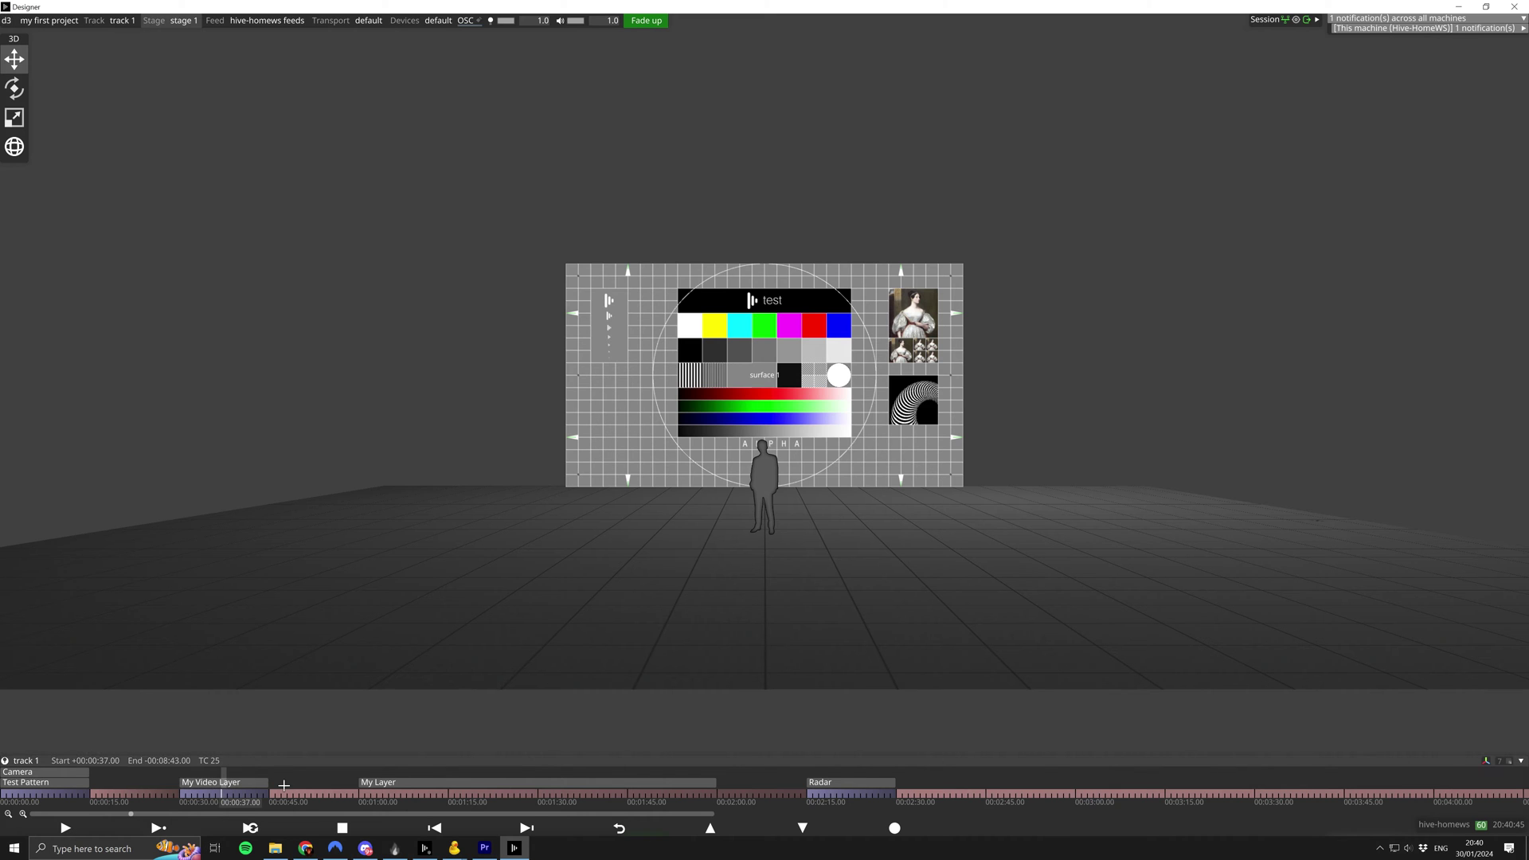
{"action": "left_click", "coordinate": [208, 788]}
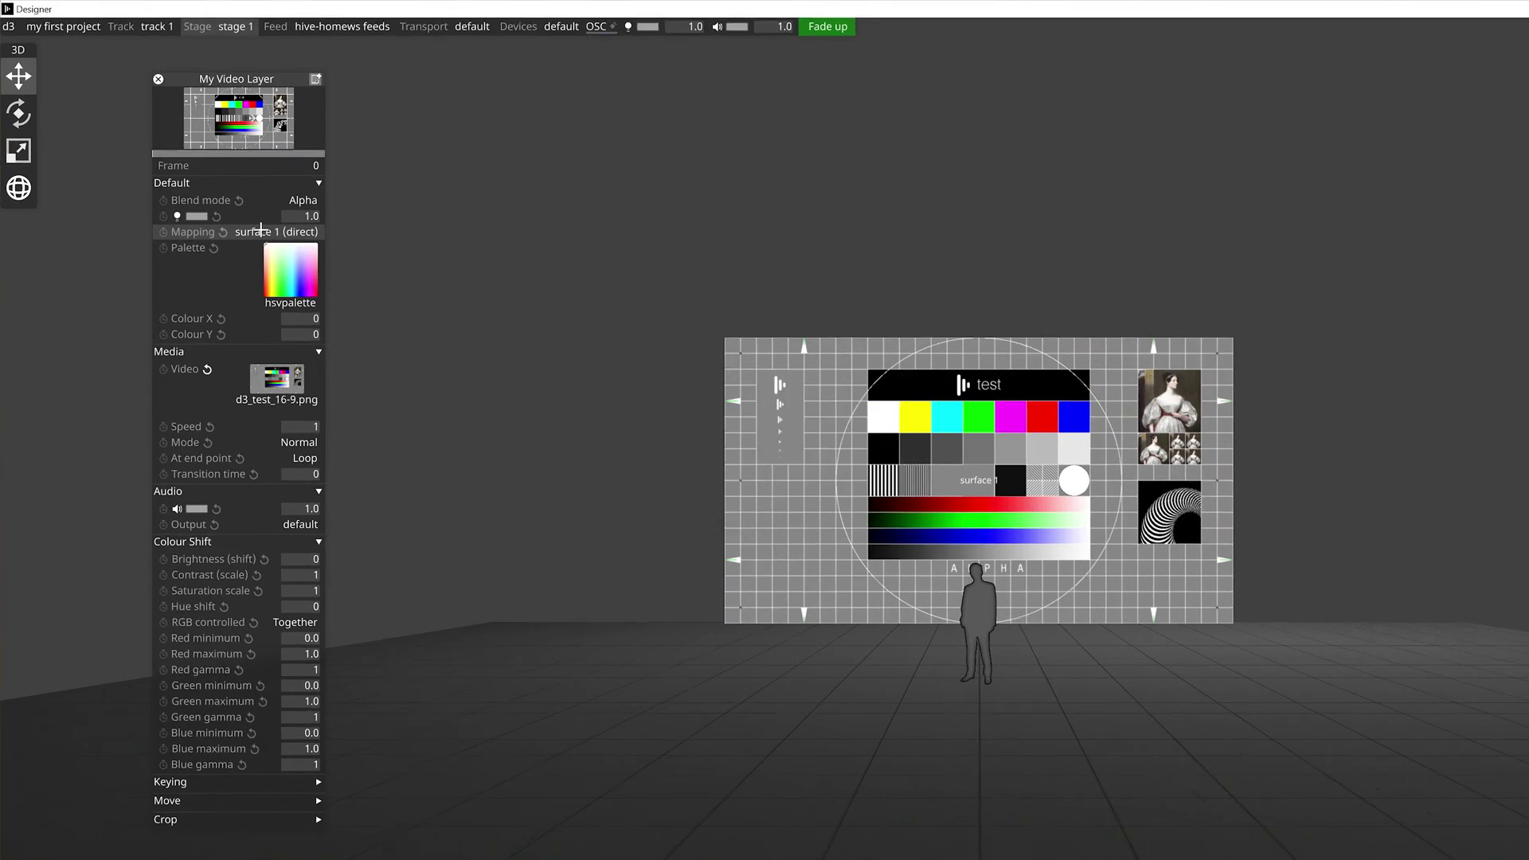
{"action": "left_click", "coordinate": [215, 181]}
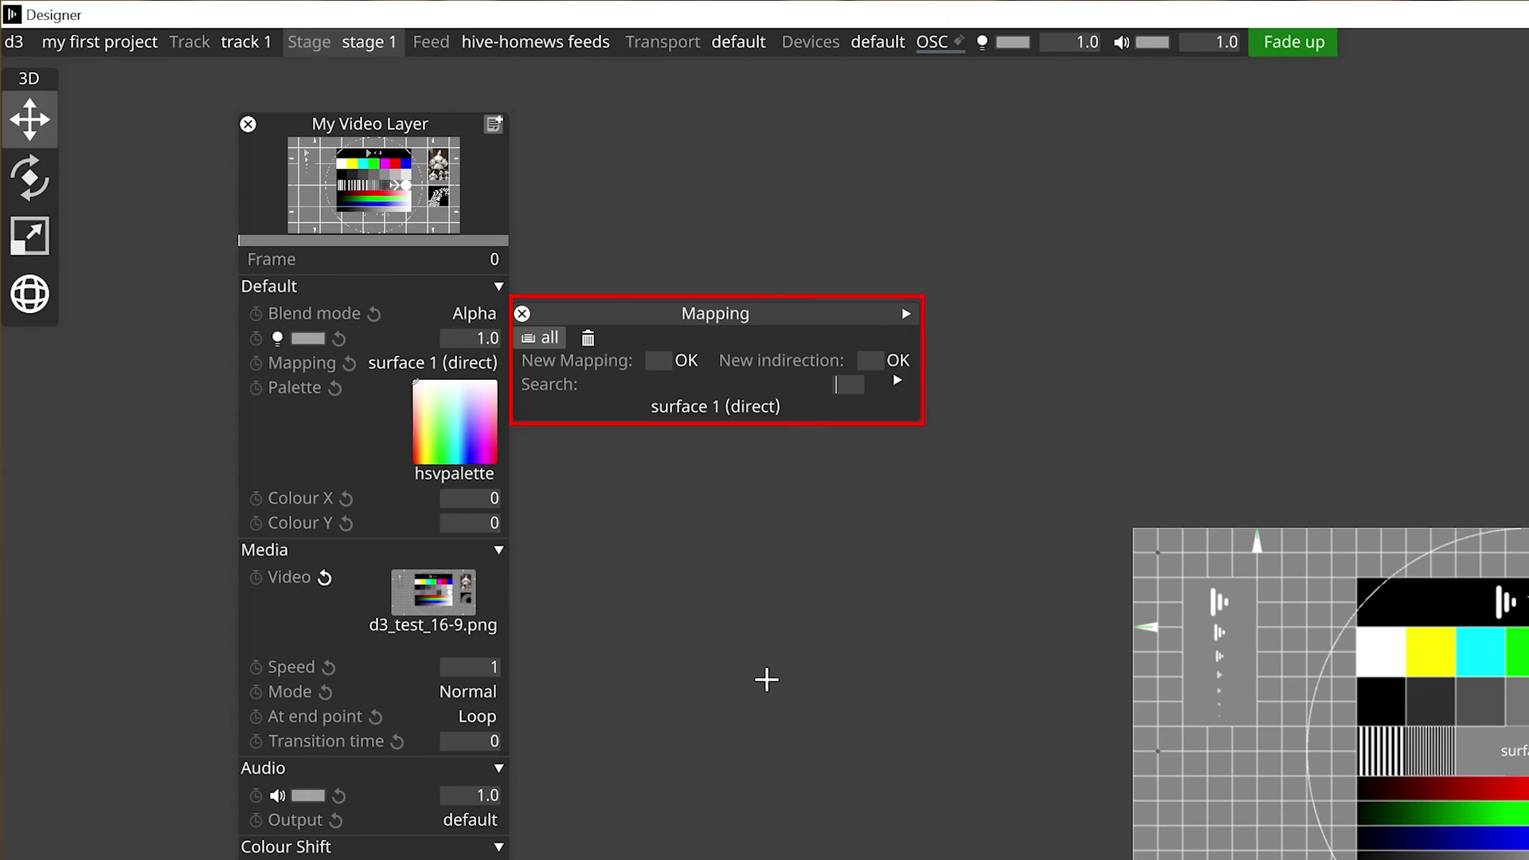
{"action": "left_click", "coordinate": [248, 124]}
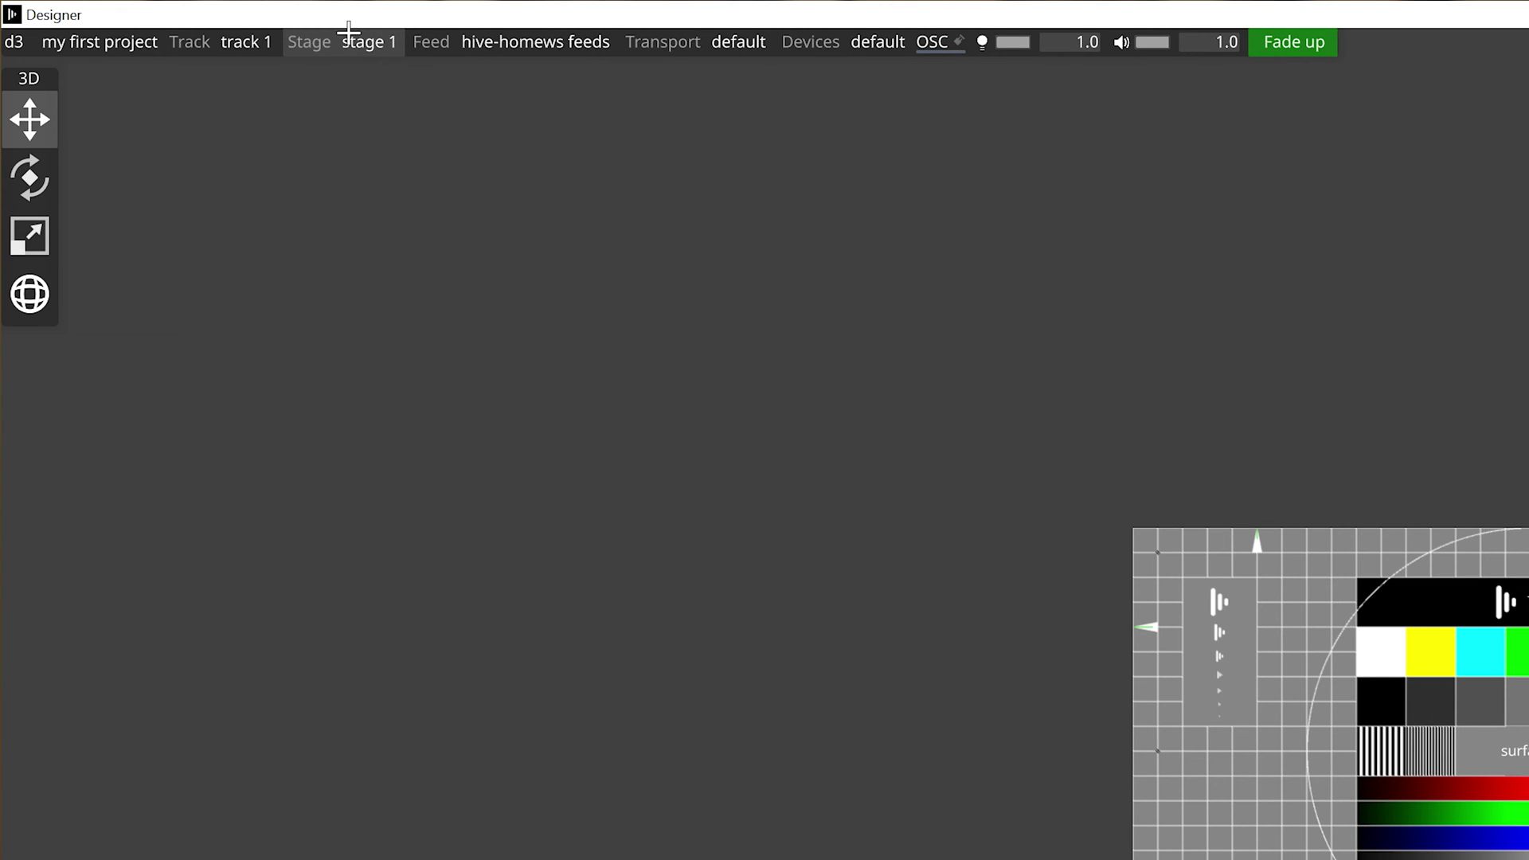
Step: Add a stage 1 projection surface named screen 2 with scale 4.5 and horizontal offset -9
{"action": "left_click", "coordinate": [351, 42]}
{"action": "left_click", "coordinate": [272, 526]}
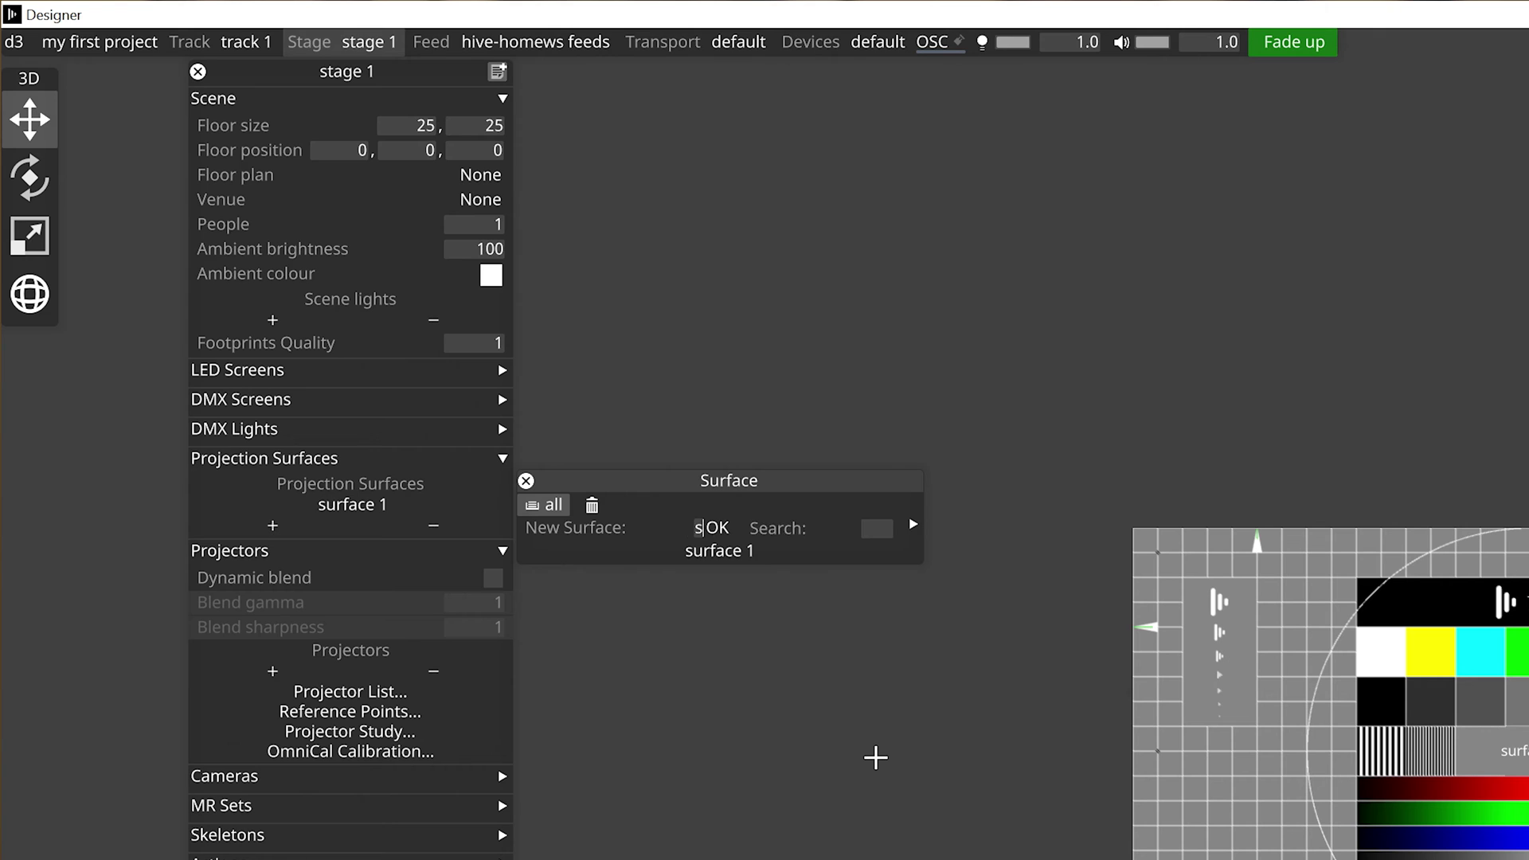
{"action": "type", "text": "screen 2"}
{"action": "key", "text": "Return"}
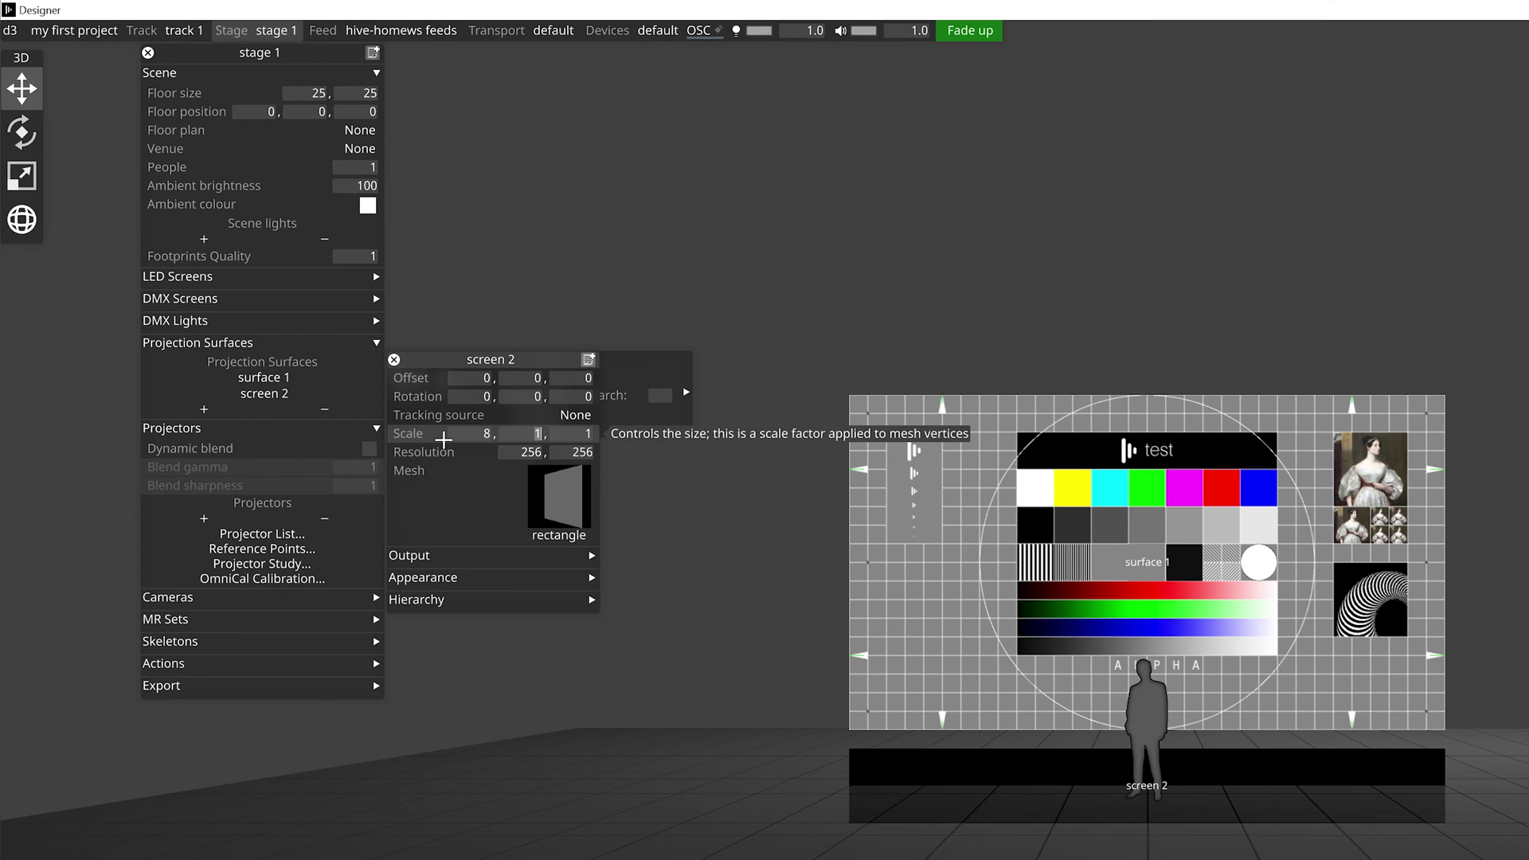
{"action": "type", "text": "4.5"}
{"action": "key", "text": "Return"}
{"action": "left_click", "coordinate": [470, 378]}
{"action": "type", "text": "-9"}
{"action": "key", "text": "Return"}
Step: Add screen 3 with scale 8 x 4.5, horizontal offset 9 and resolution width 1920
{"action": "left_click", "coordinate": [204, 408]}
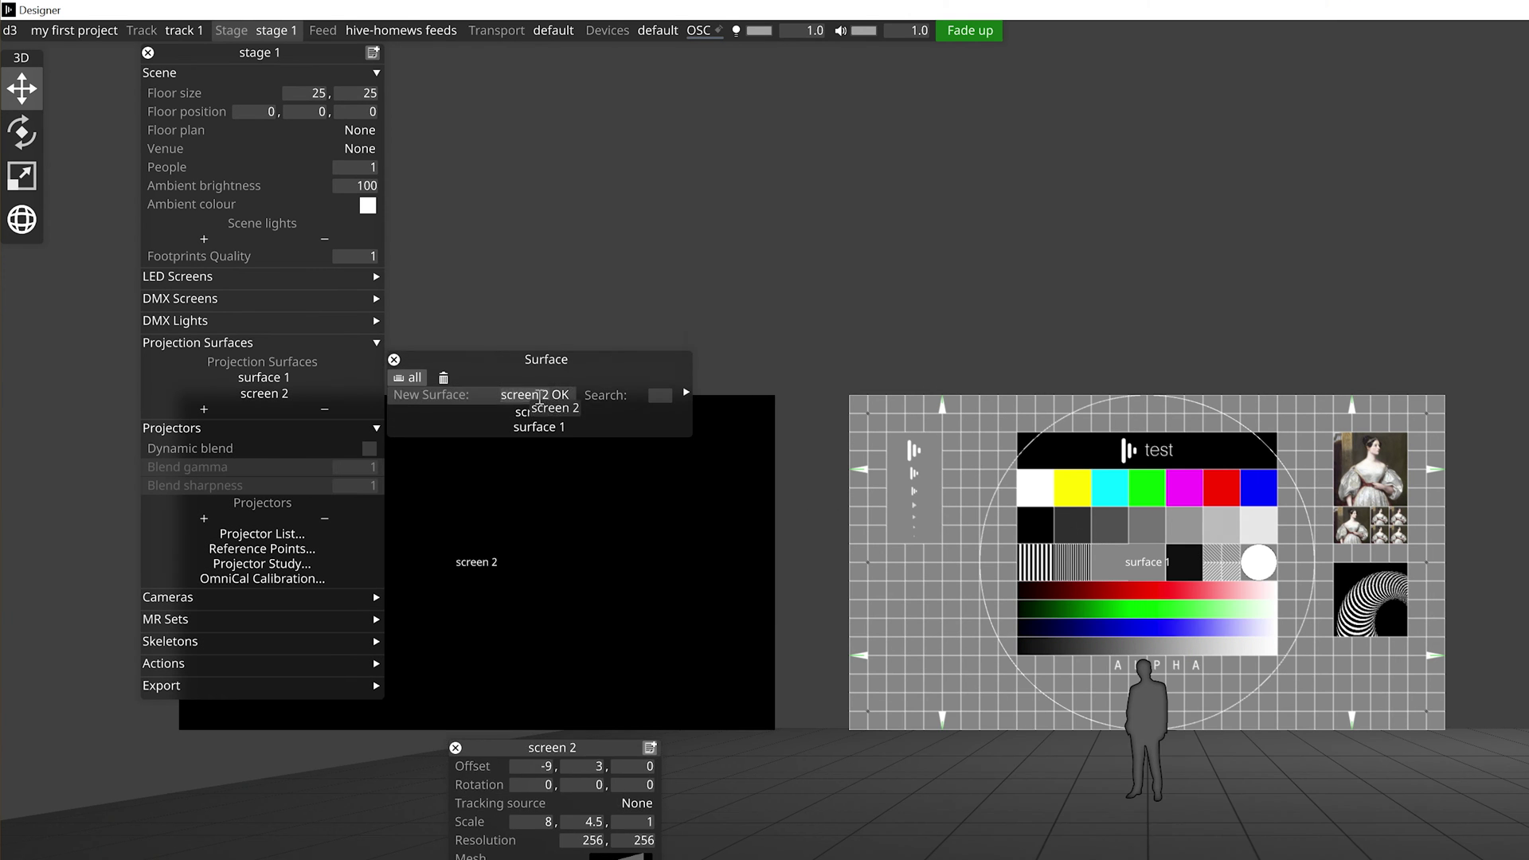
{"action": "key", "text": "Return"}
{"action": "left_click", "coordinate": [470, 434]}
{"action": "type", "text": "8"}
{"action": "left_click", "coordinate": [522, 433]}
{"action": "type", "text": "4.5"}
{"action": "left_click", "coordinate": [470, 378]}
{"action": "type", "text": "9"}
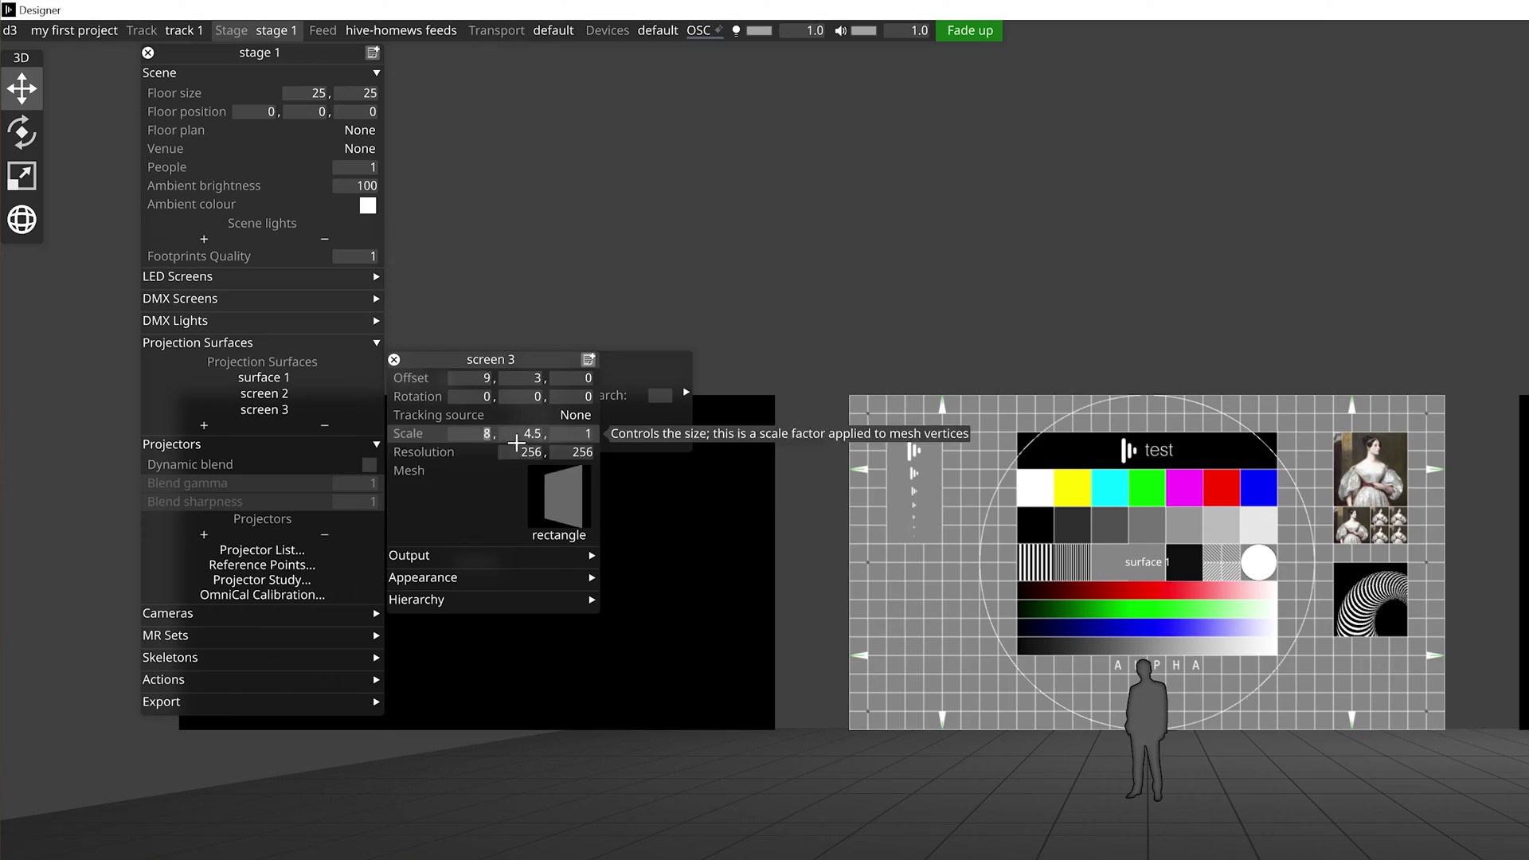
{"action": "left_click", "coordinate": [526, 452]}
{"action": "type", "text": "1920"}
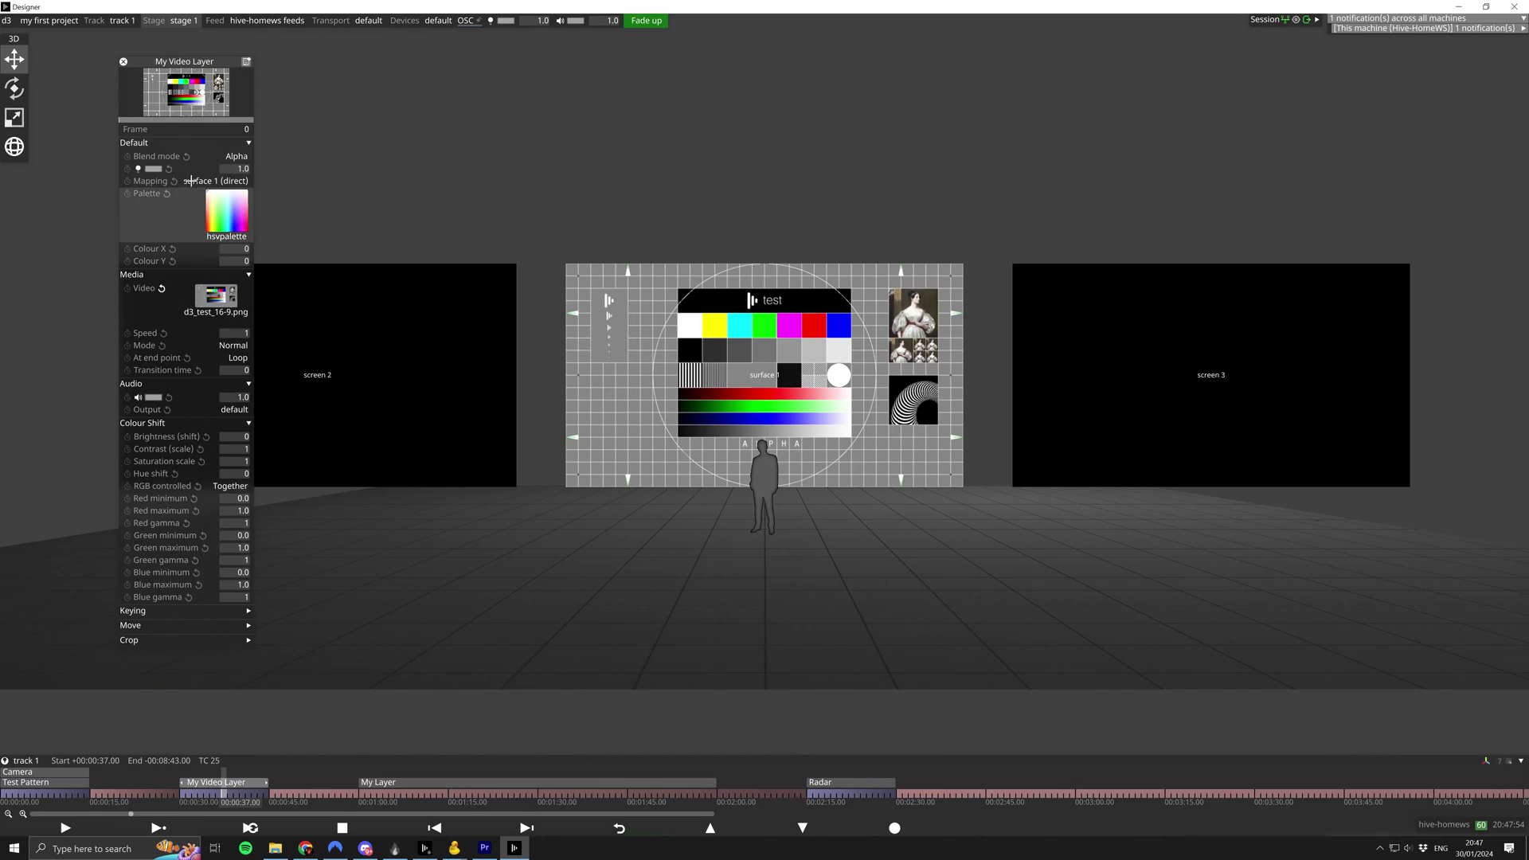
Step: List My Video Layer's mappings: surface 1, screen 2 and screen 3 (direct)
{"action": "left_click", "coordinate": [191, 181]}
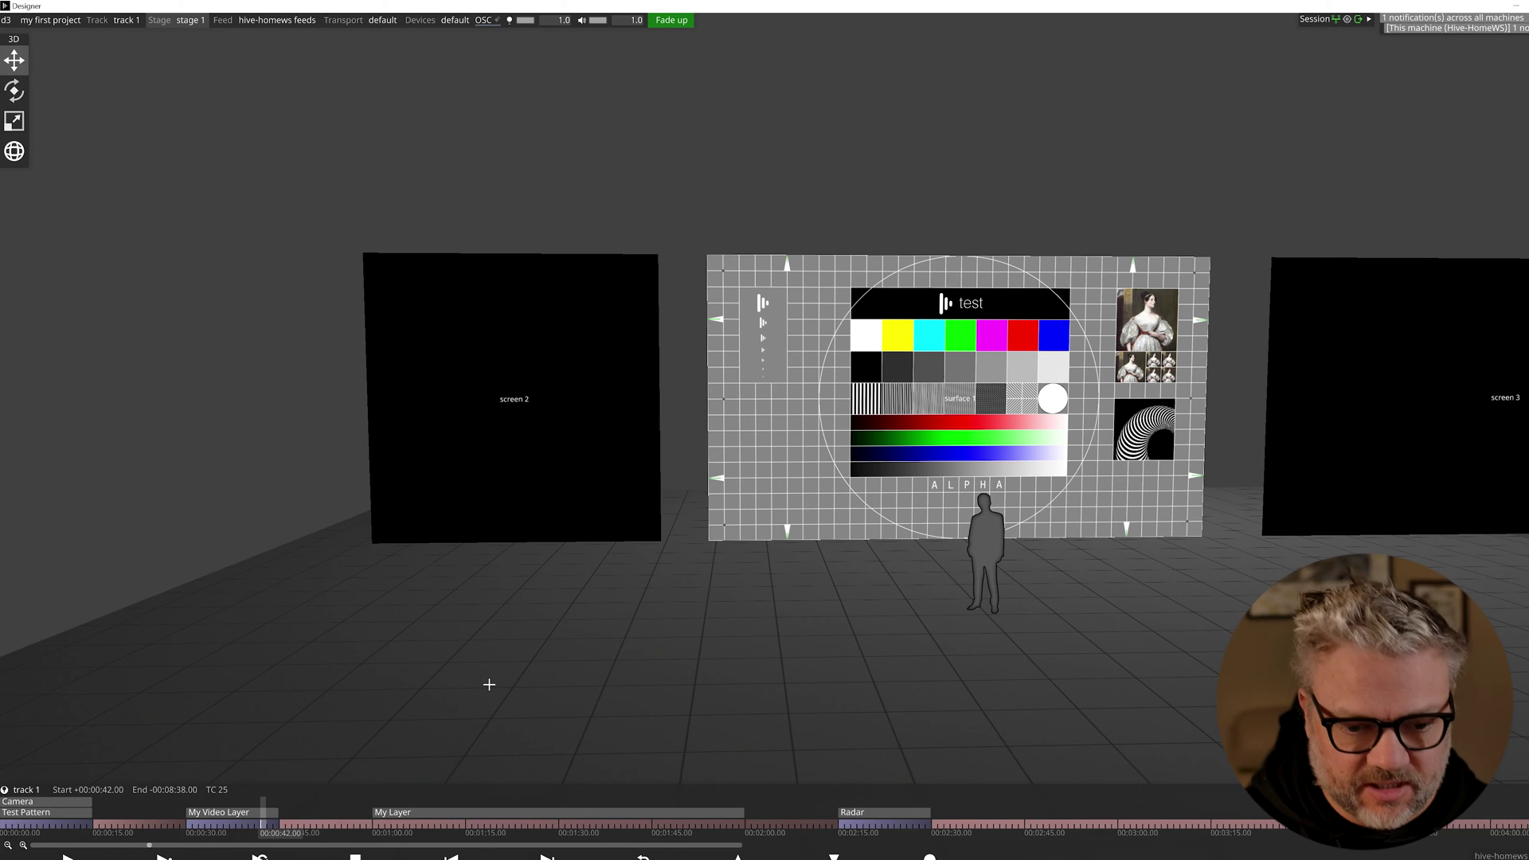
Step: Add a Video layer named Aspect Demo on track 1, start it near 00:00:30 and shorten it
{"action": "right_click", "coordinate": [489, 684]}
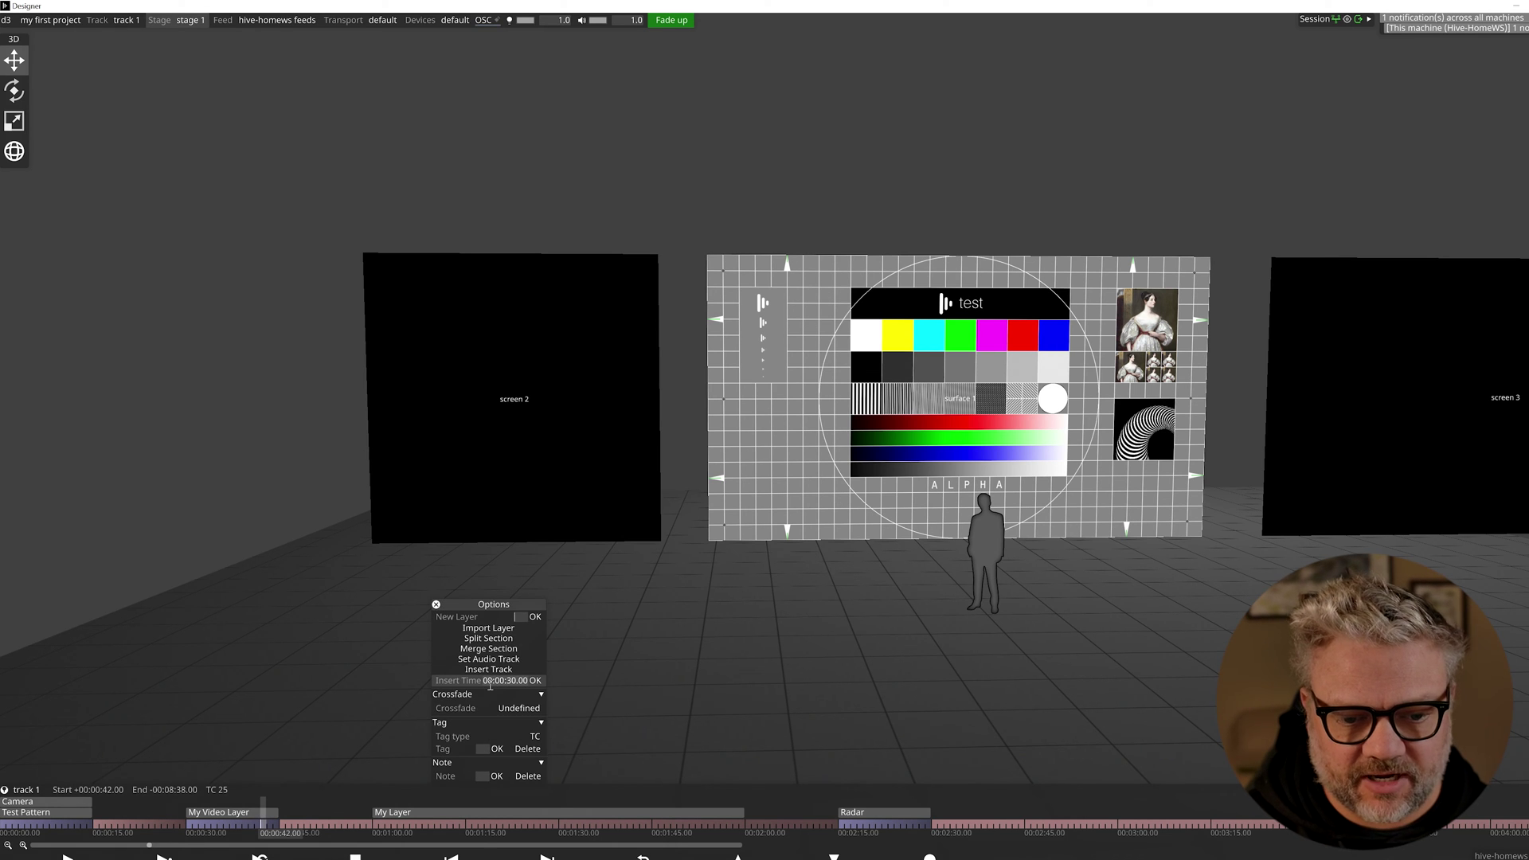
{"action": "type", "text": "As"}
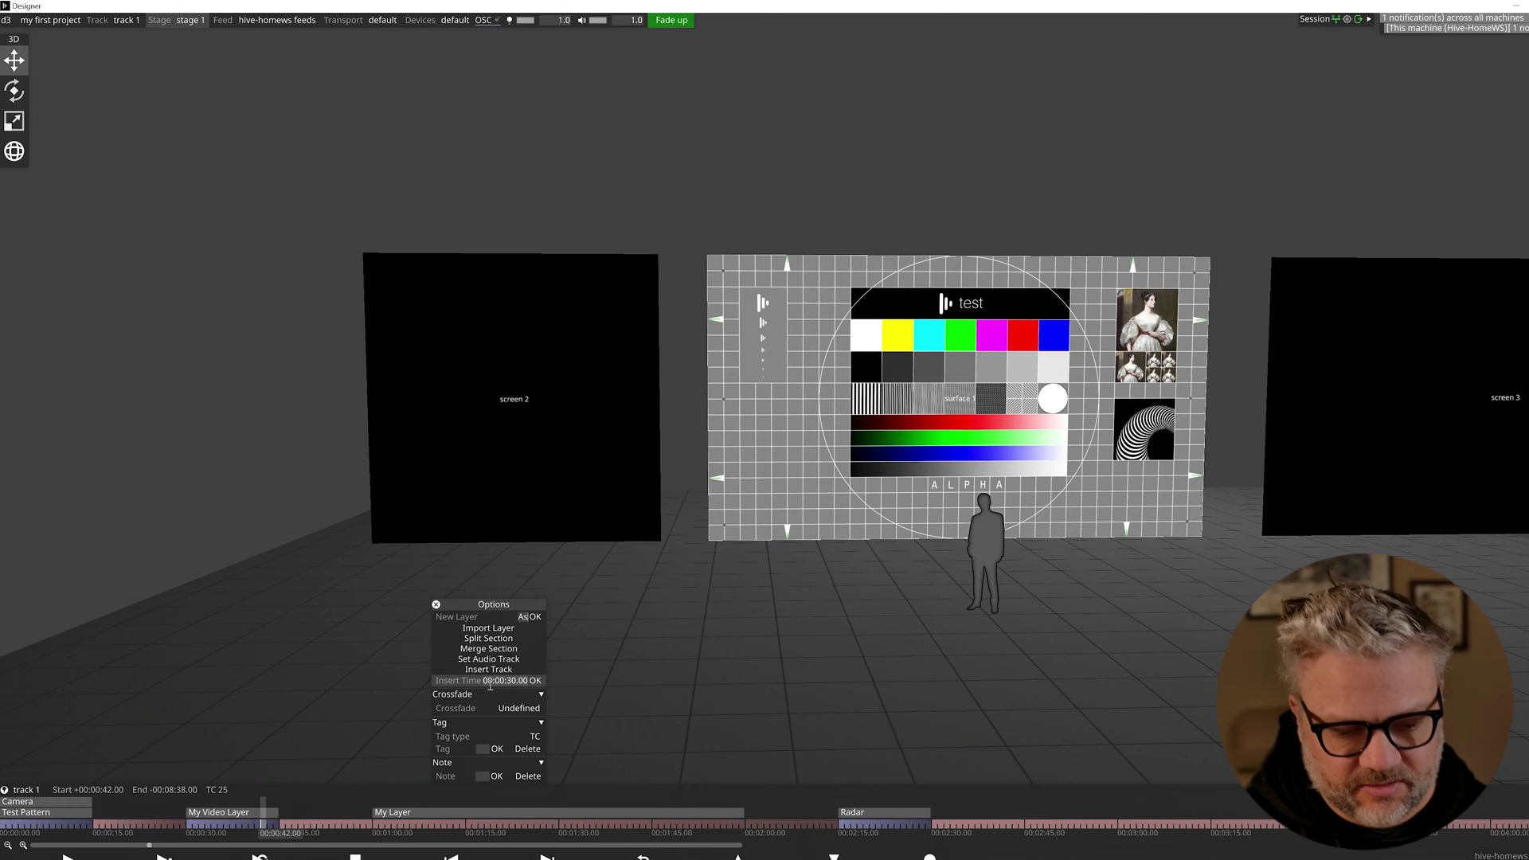
{"action": "type", "text": "pect Demo"}
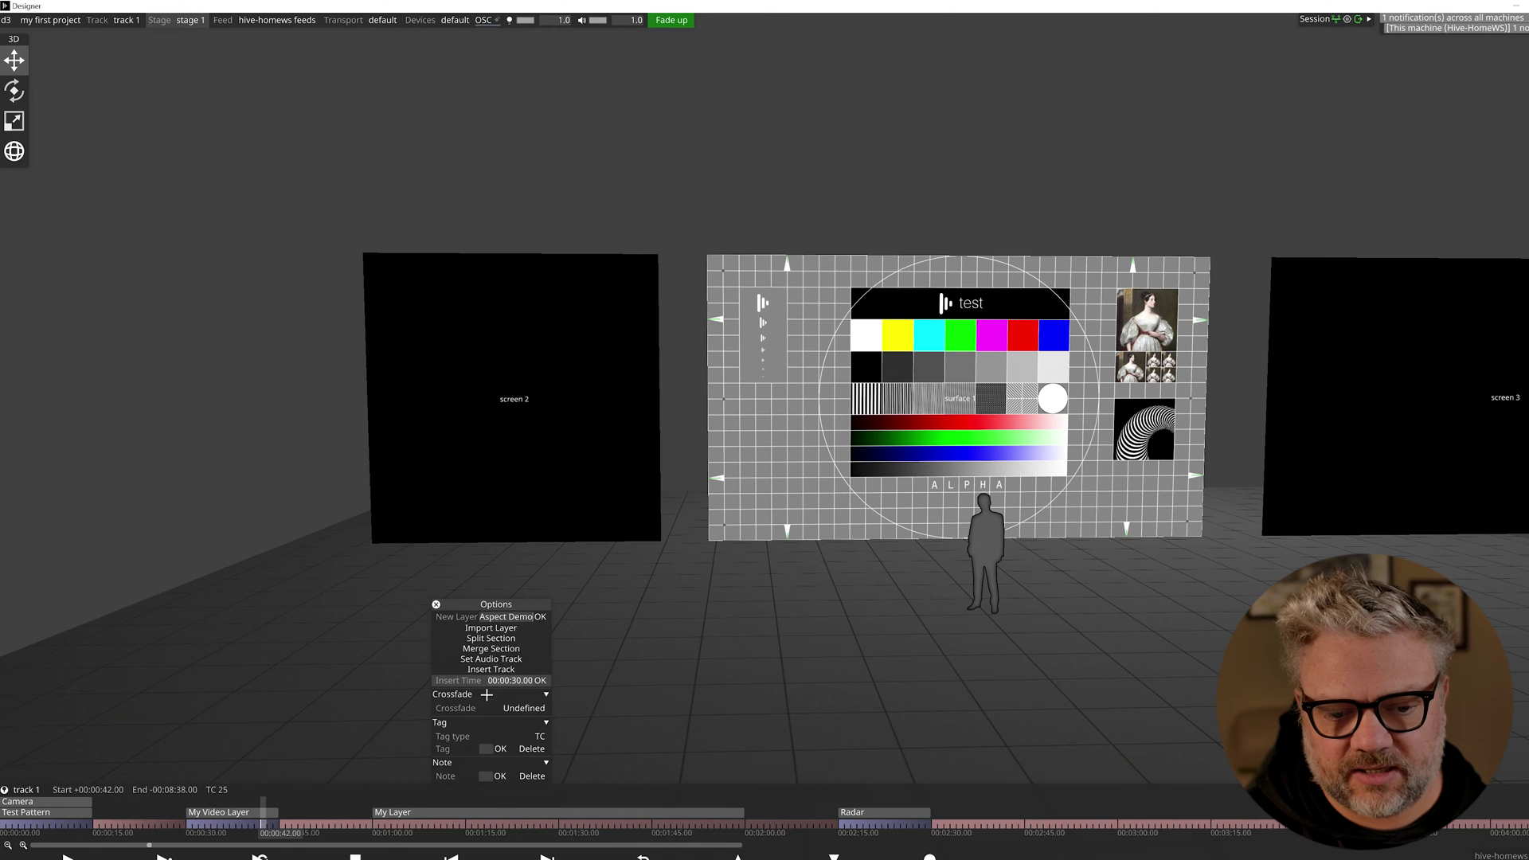
{"action": "key", "text": "Return"}
{"action": "type", "text": "v"}
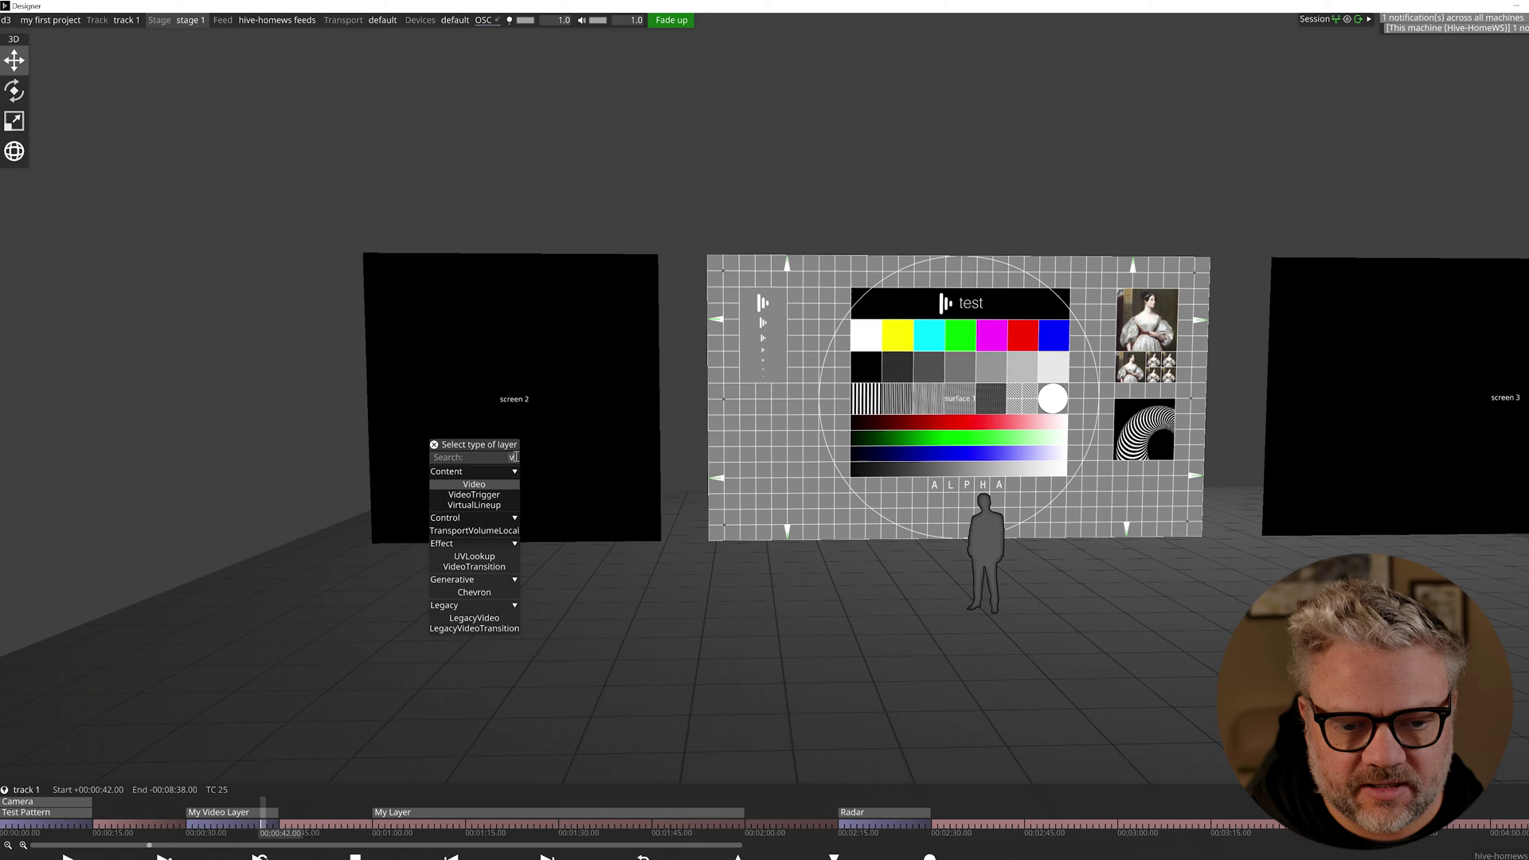
{"action": "left_click", "coordinate": [475, 484]}
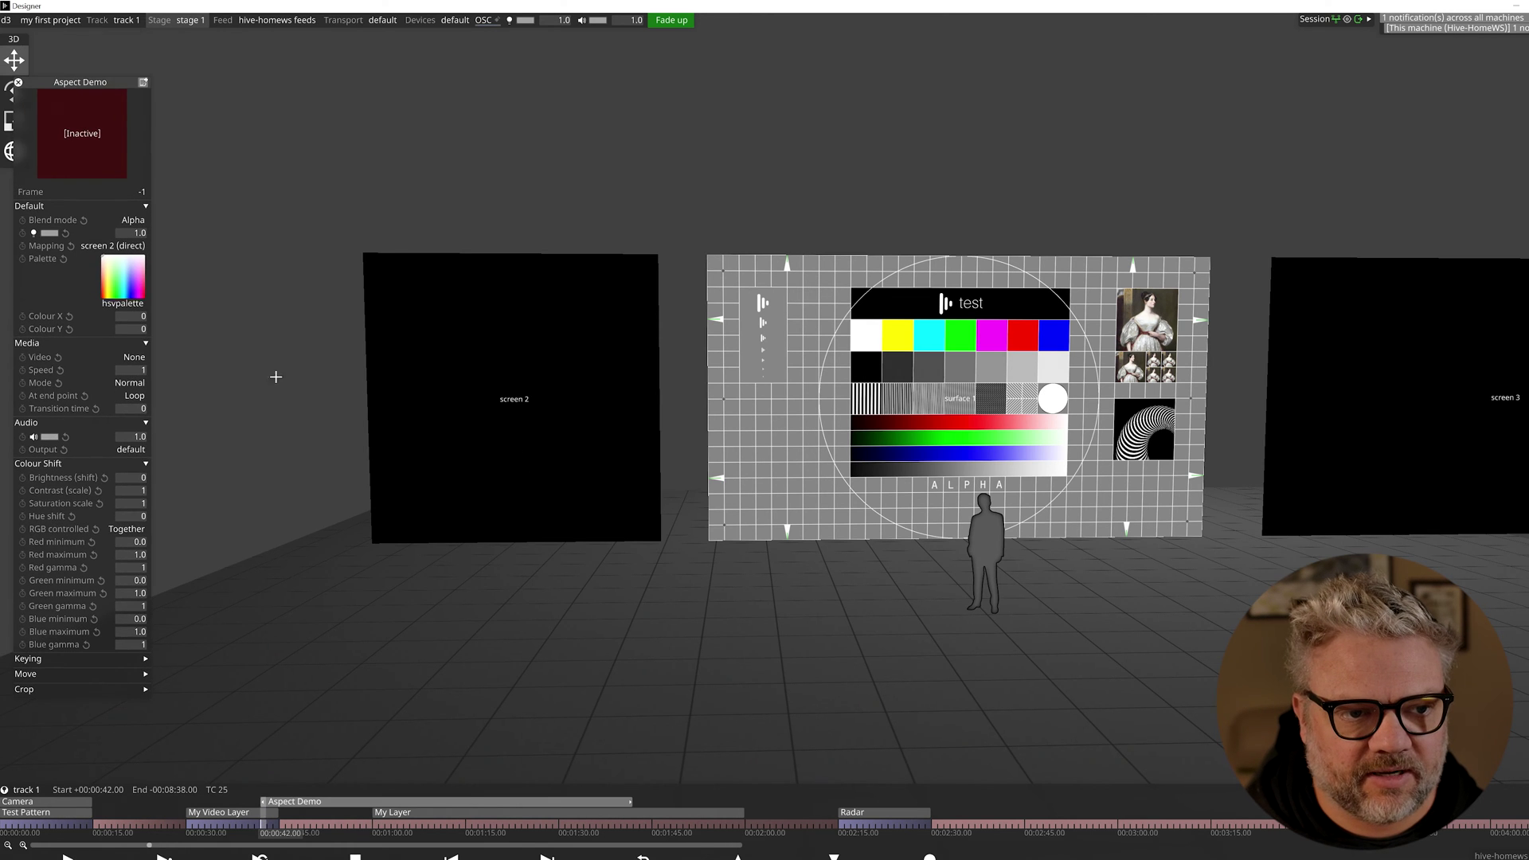
{"action": "left_click_drag", "start_coordinate": [467, 800], "coordinate": [392, 802]}
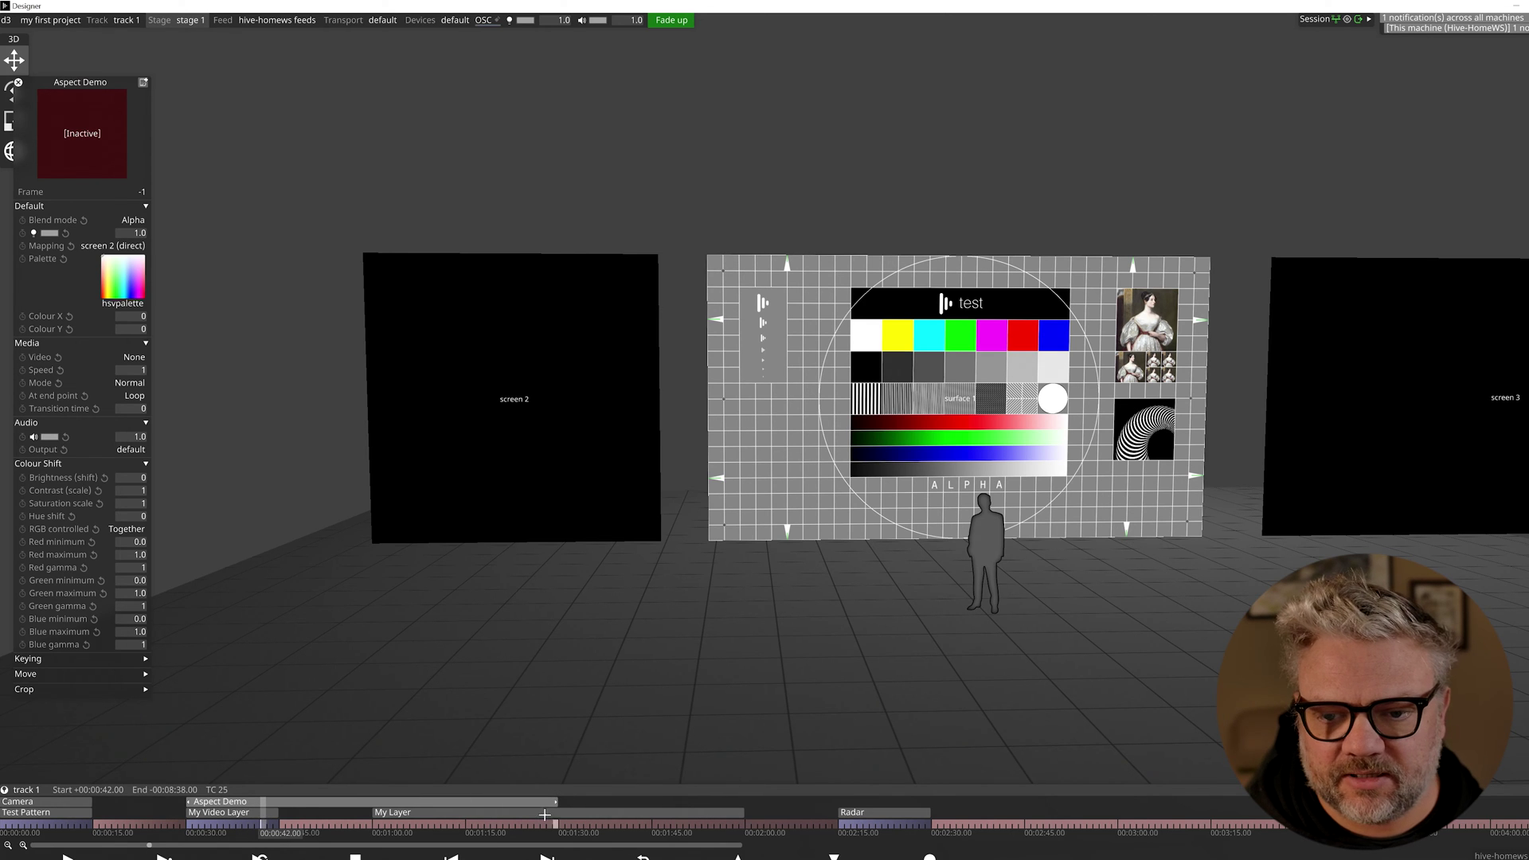
{"action": "left_click_drag", "start_coordinate": [553, 803], "coordinate": [271, 782]}
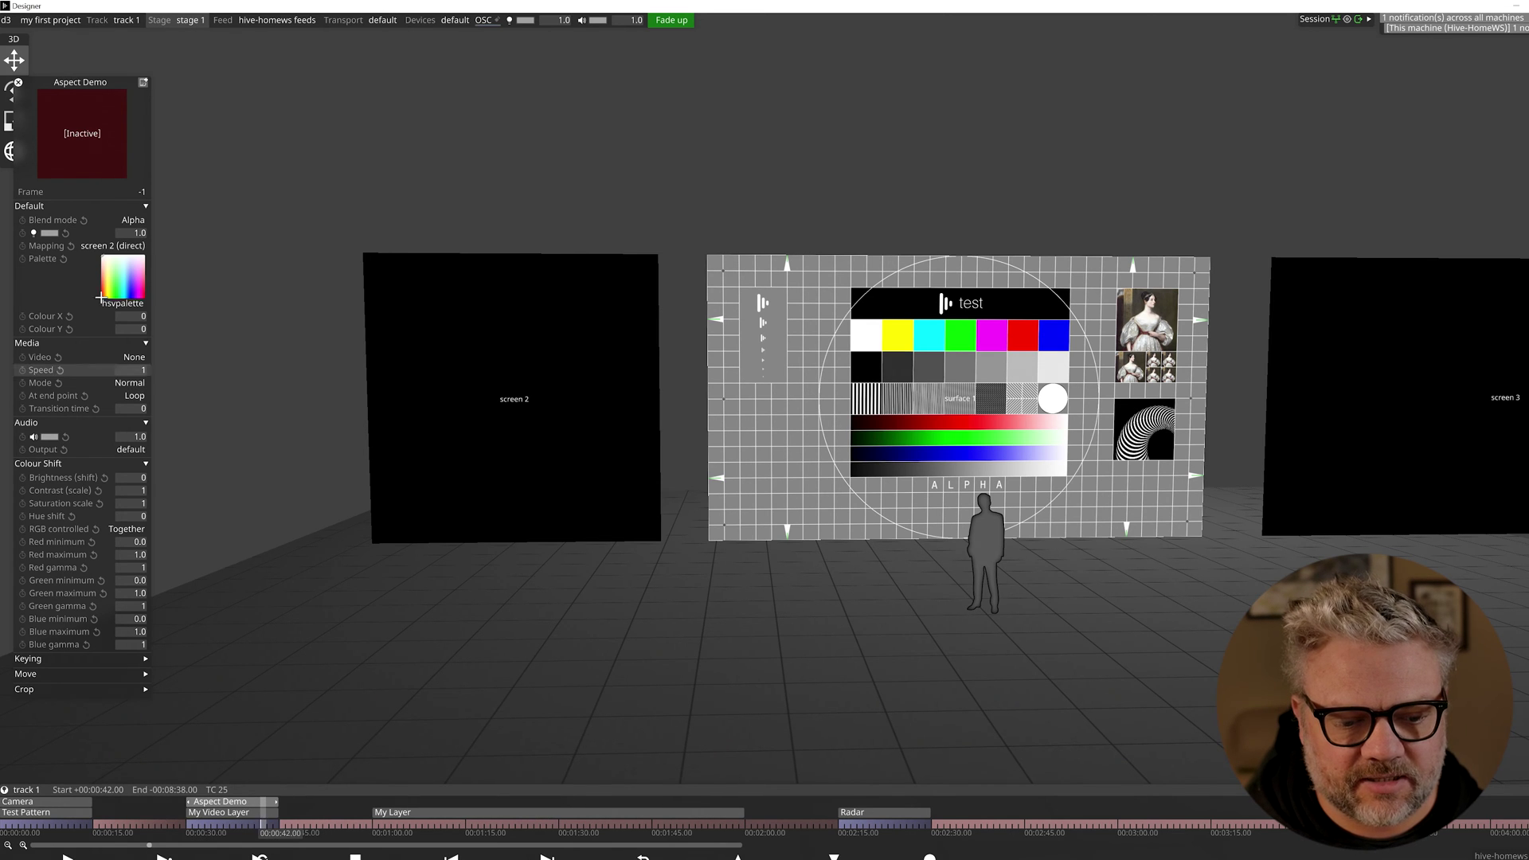
Step: Load d3_test_16-9.png as Aspect Demo's video and open its media settings
{"action": "left_click", "coordinate": [132, 357]}
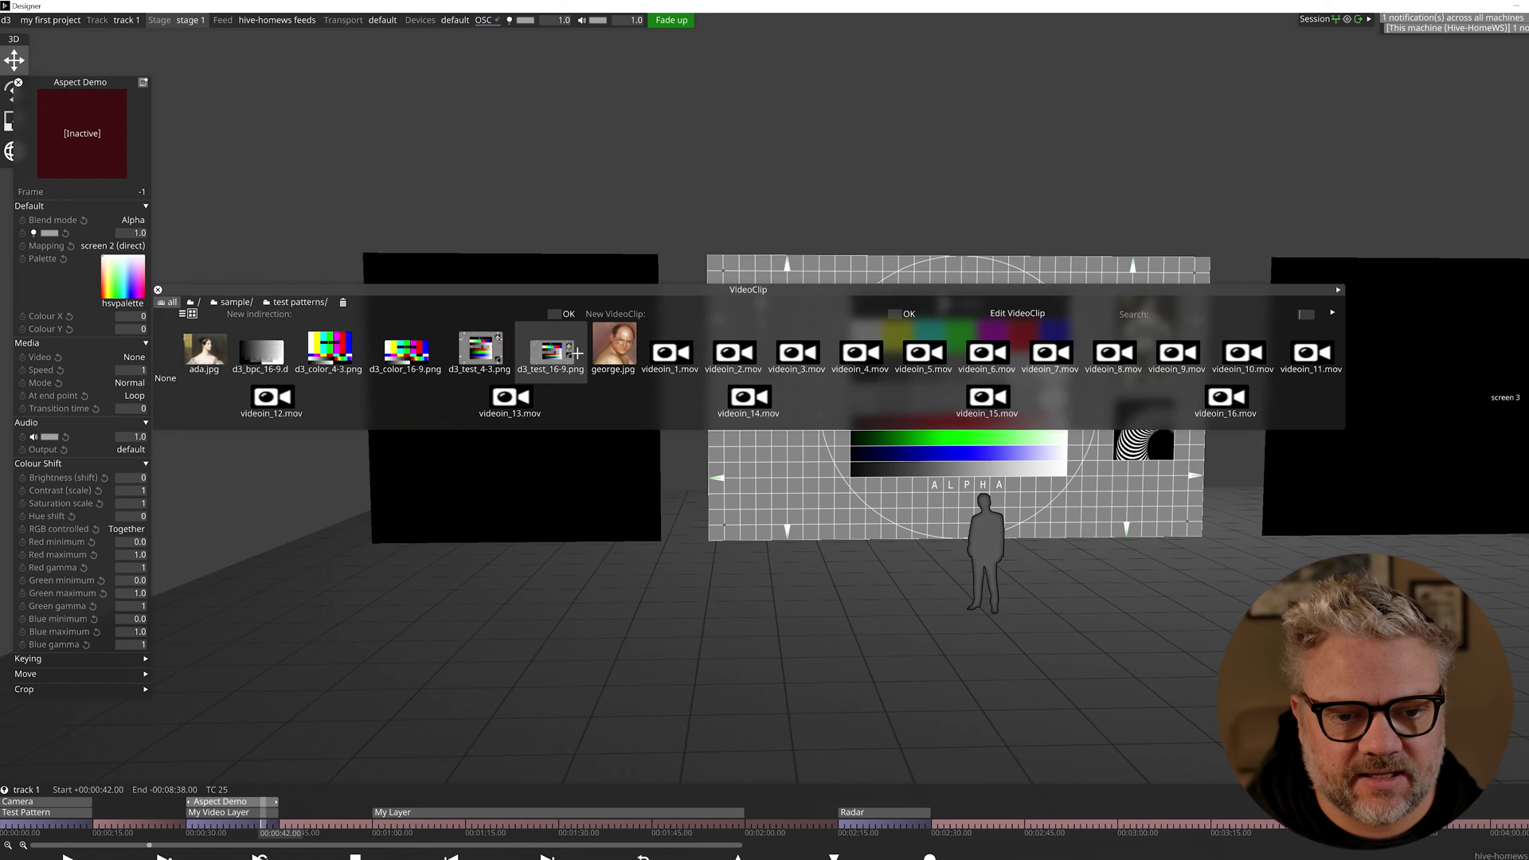
{"action": "left_click", "coordinate": [551, 350]}
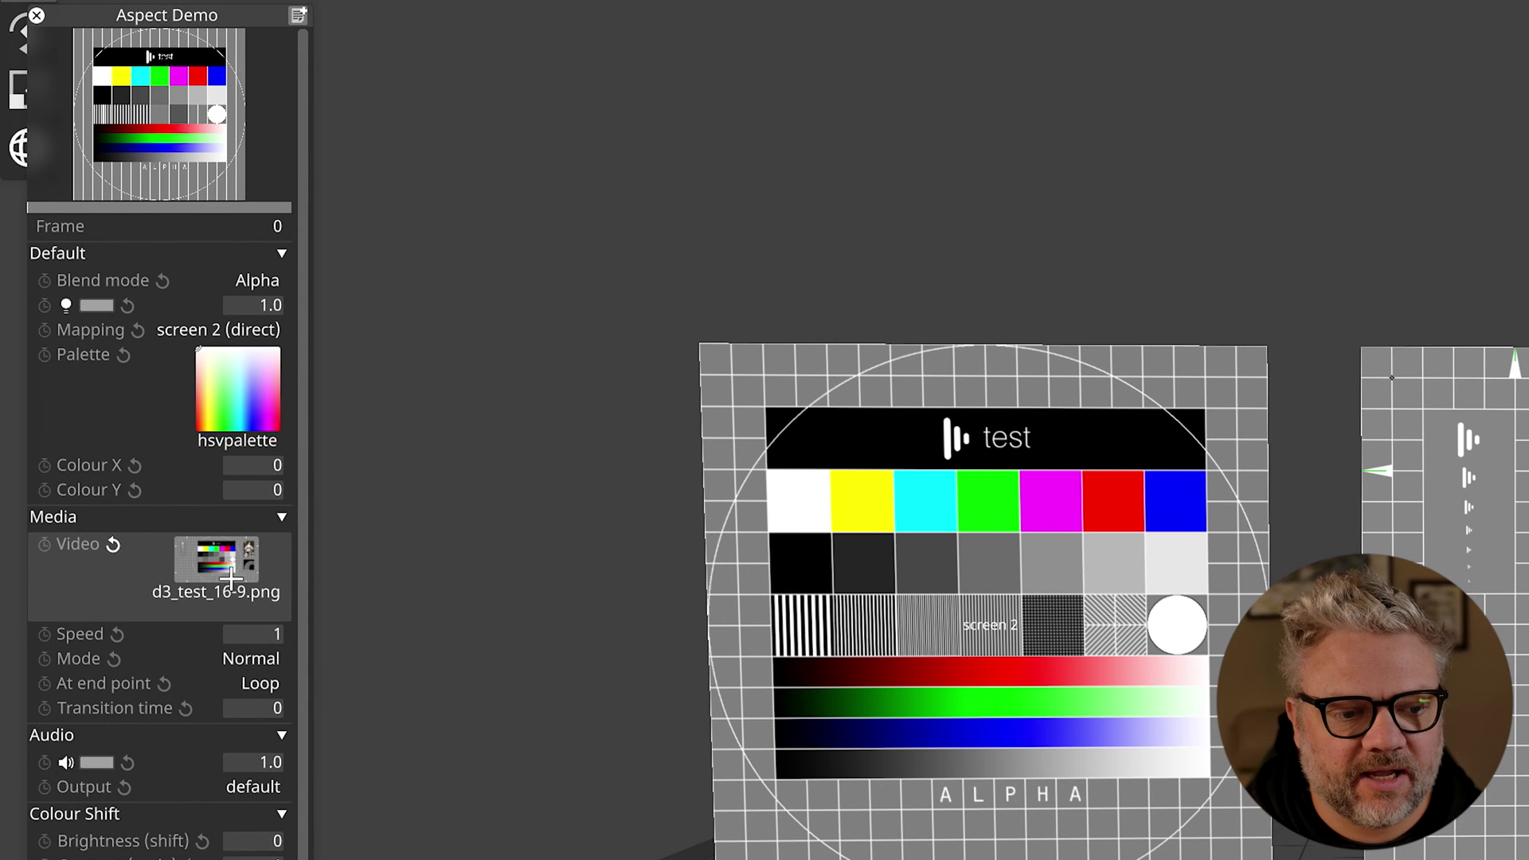
{"action": "left_click", "coordinate": [219, 567]}
{"action": "left_click_drag", "start_coordinate": [434, 250], "coordinate": [486, 247]}
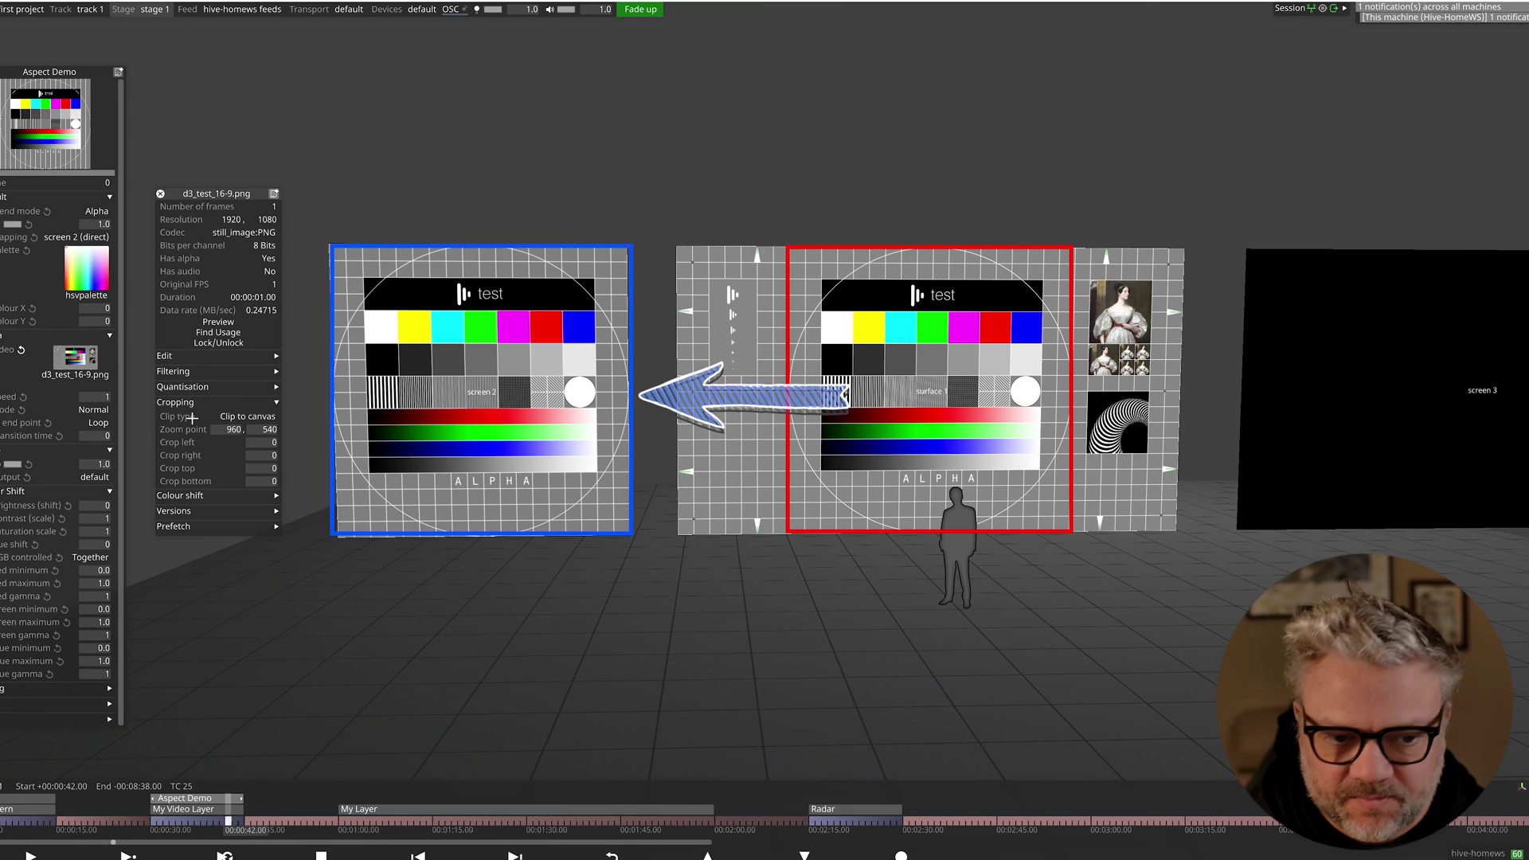
Step: Compare letterboxing with Stretch to canvas, then set the image's clip type to Stretch to canvas
{"action": "left_click", "coordinate": [247, 416]}
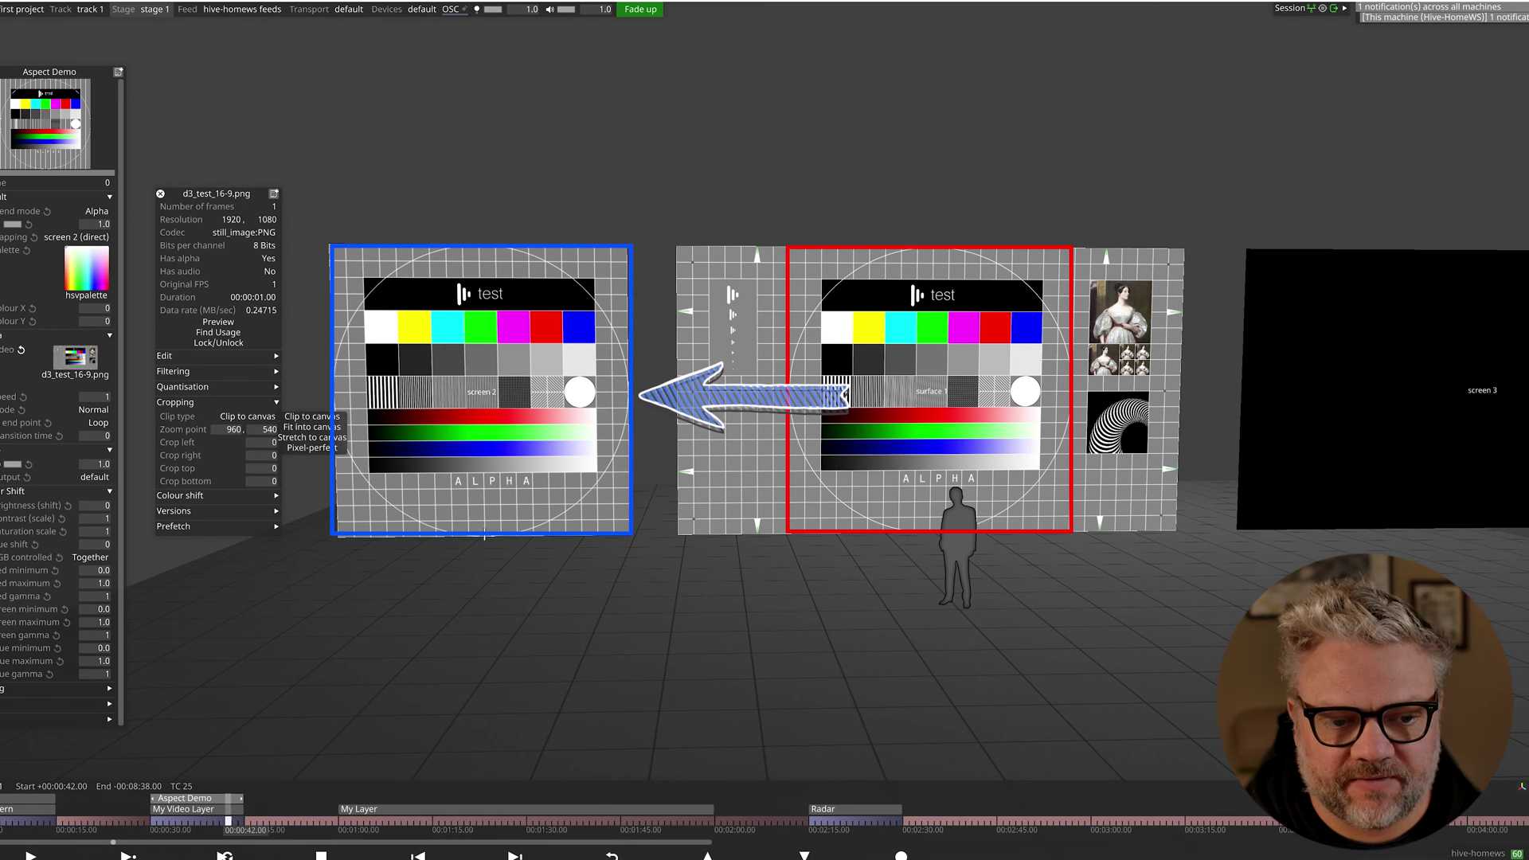
{"action": "left_click", "coordinate": [309, 436]}
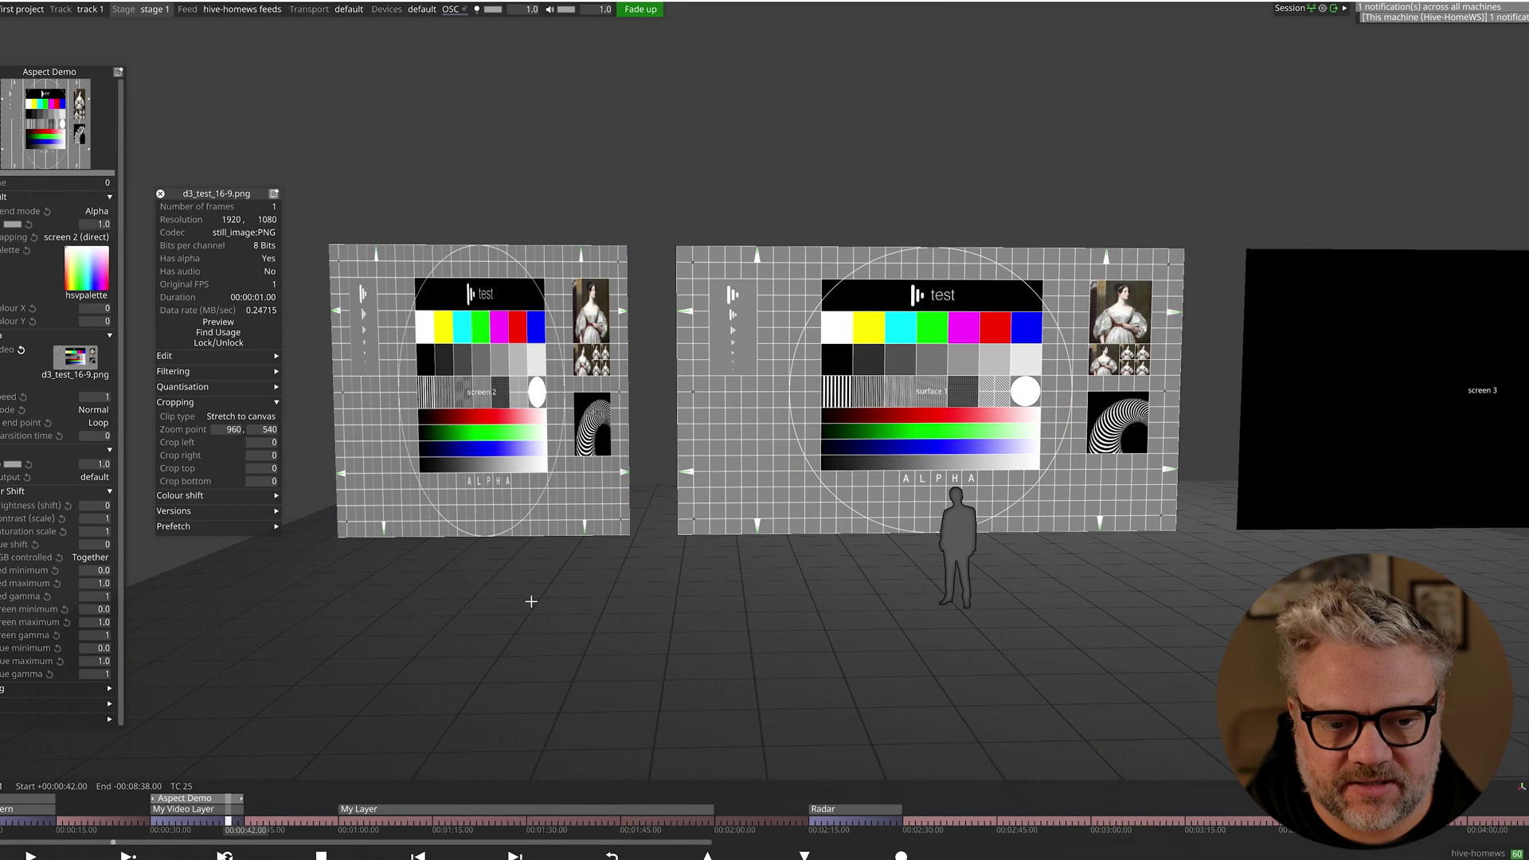
{"action": "left_click", "coordinate": [260, 415]}
{"action": "left_click", "coordinate": [312, 427]}
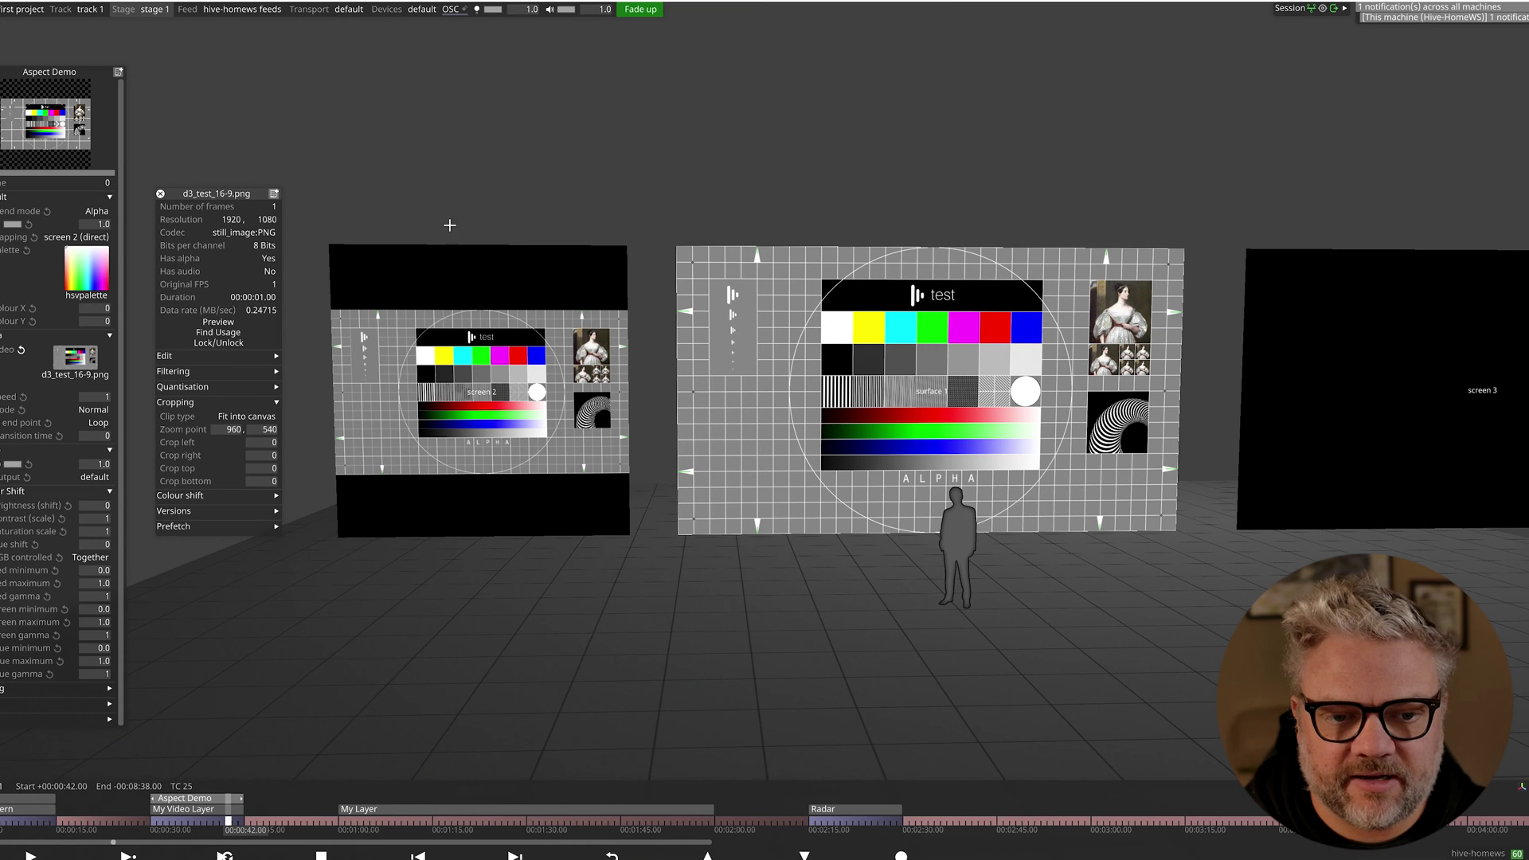
{"action": "left_click", "coordinate": [247, 416]}
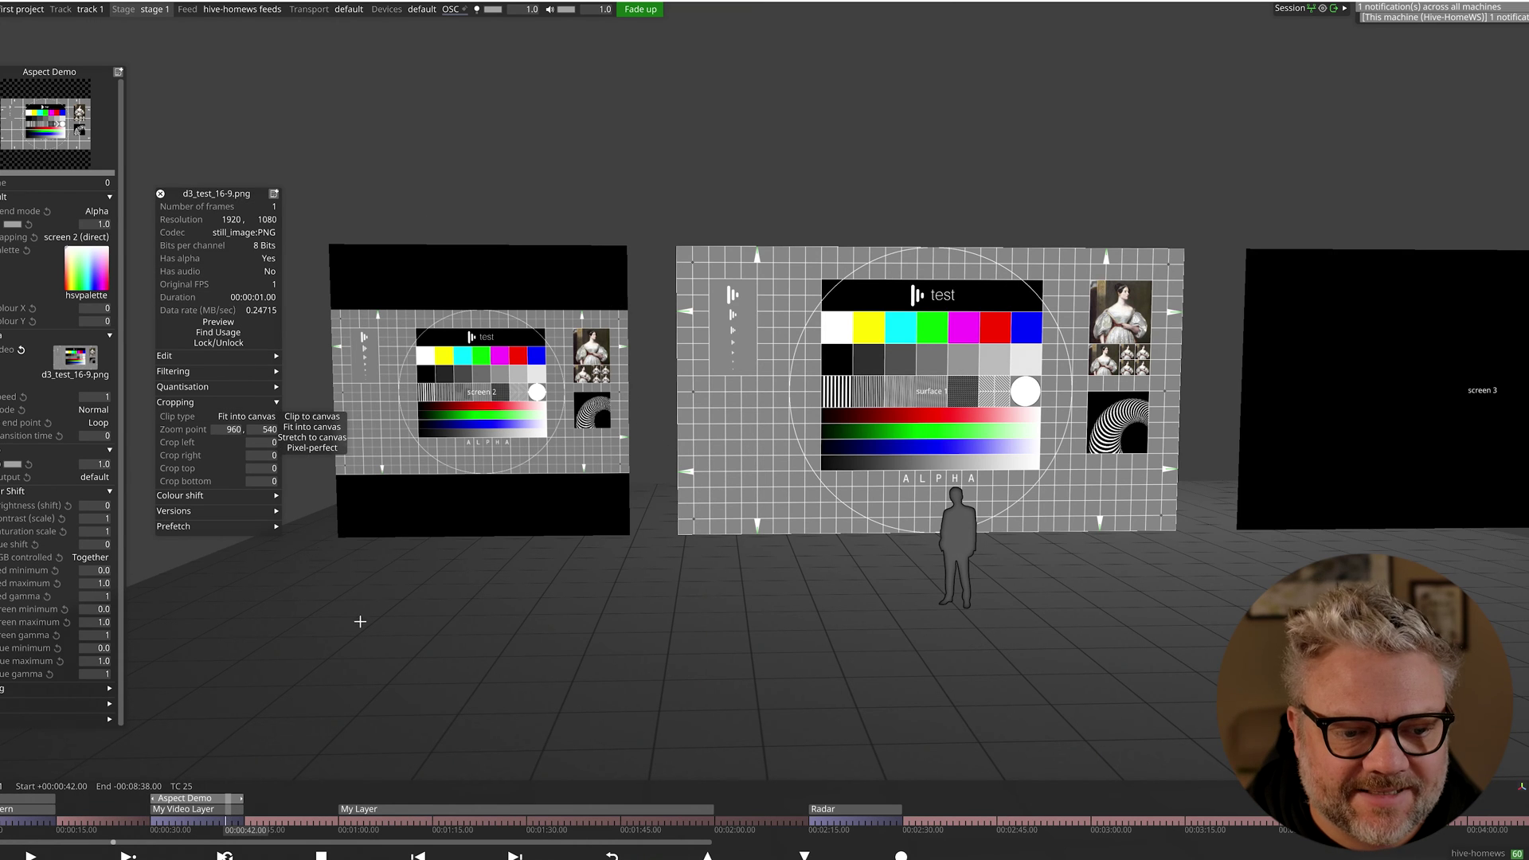
{"action": "left_click", "coordinate": [321, 438]}
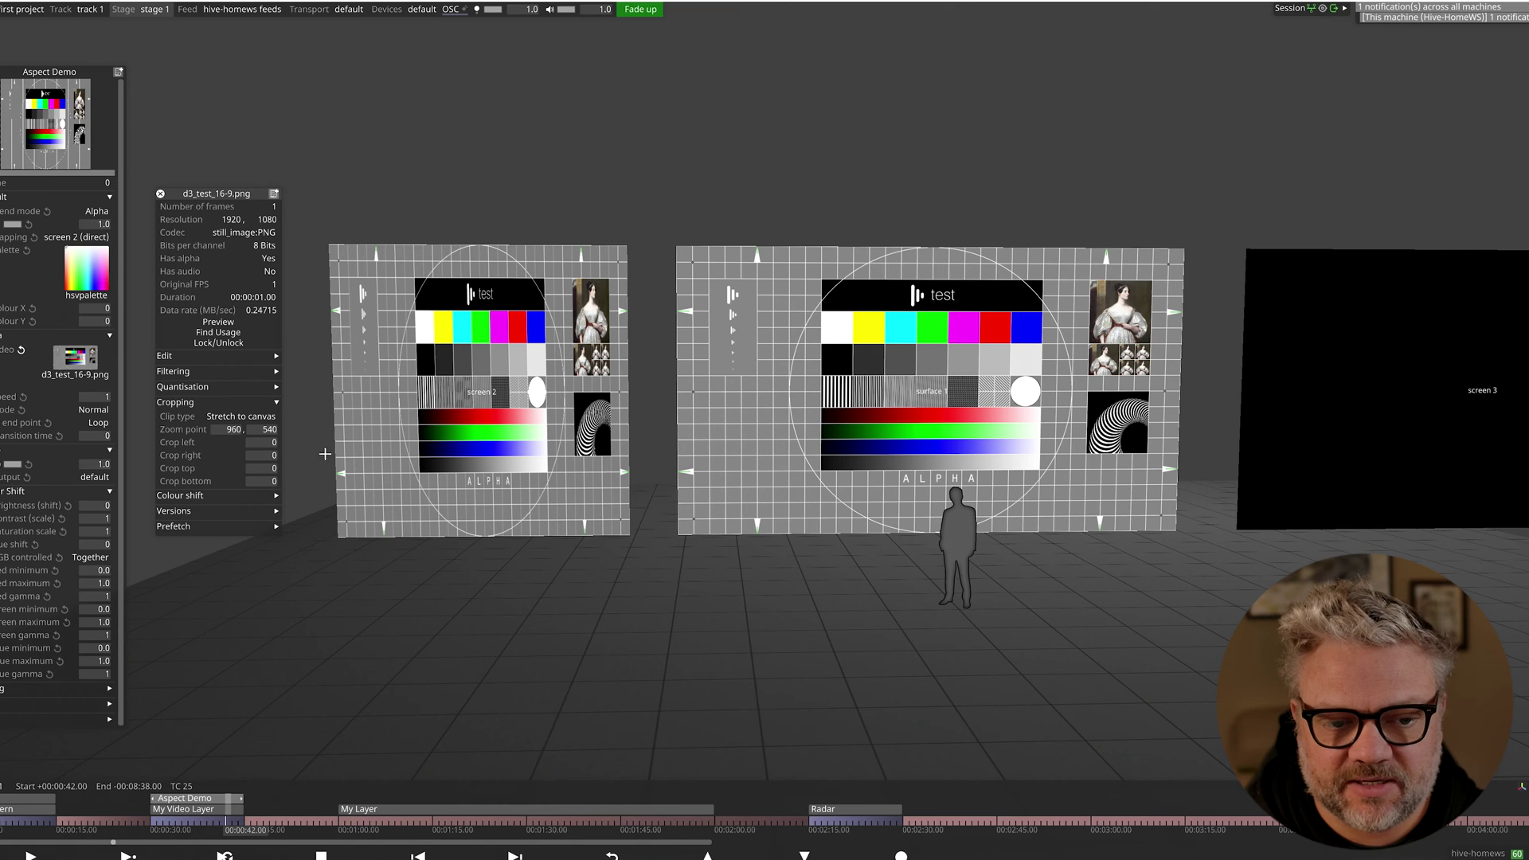
{"action": "left_click", "coordinate": [254, 416]}
{"action": "left_click", "coordinate": [311, 452]}
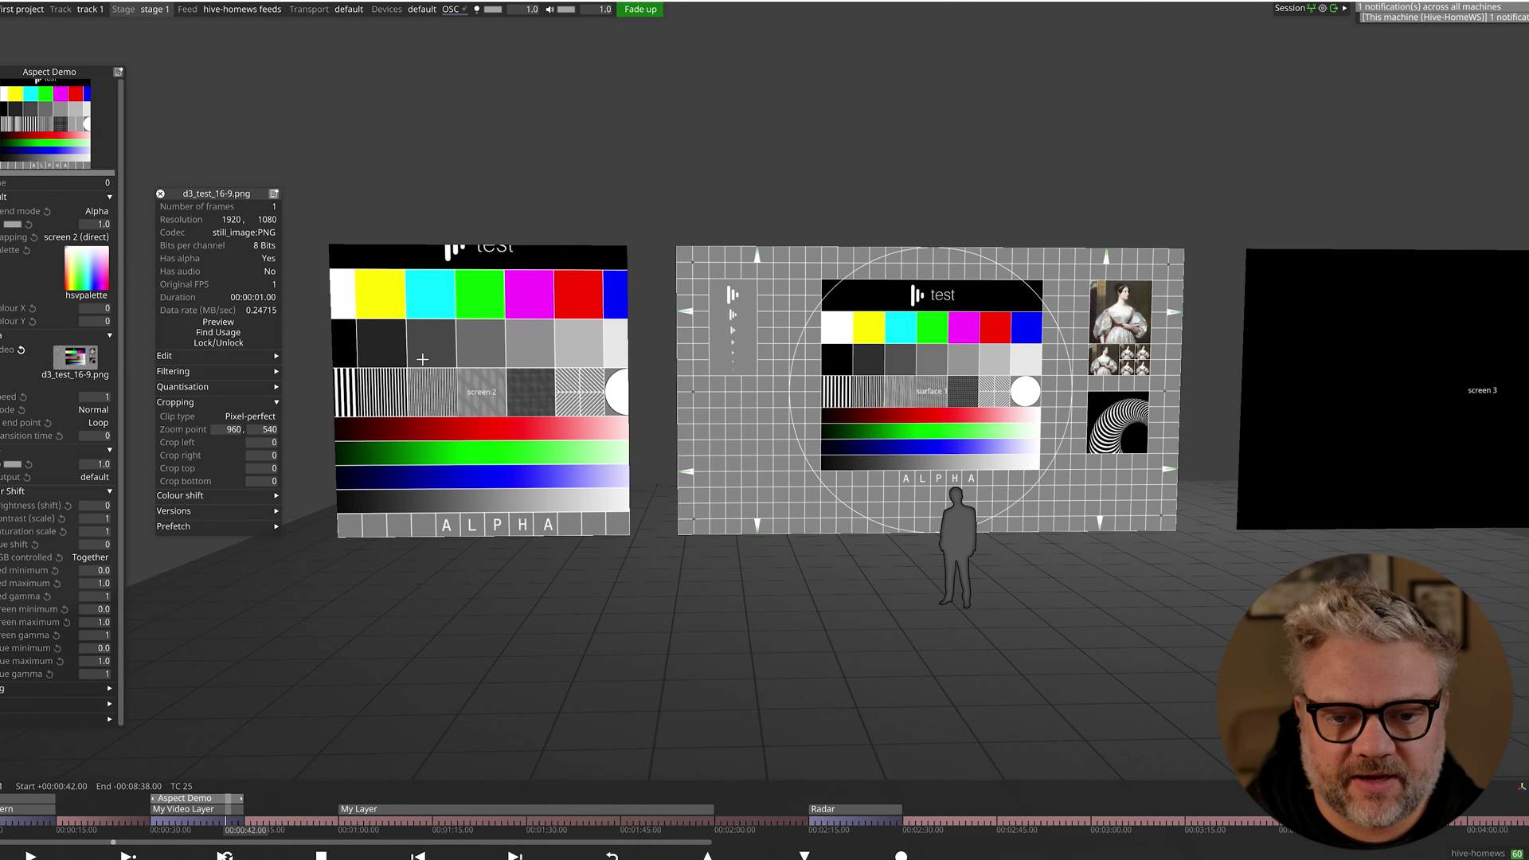
{"action": "left_click", "coordinate": [457, 341]}
{"action": "left_click", "coordinate": [543, 318]}
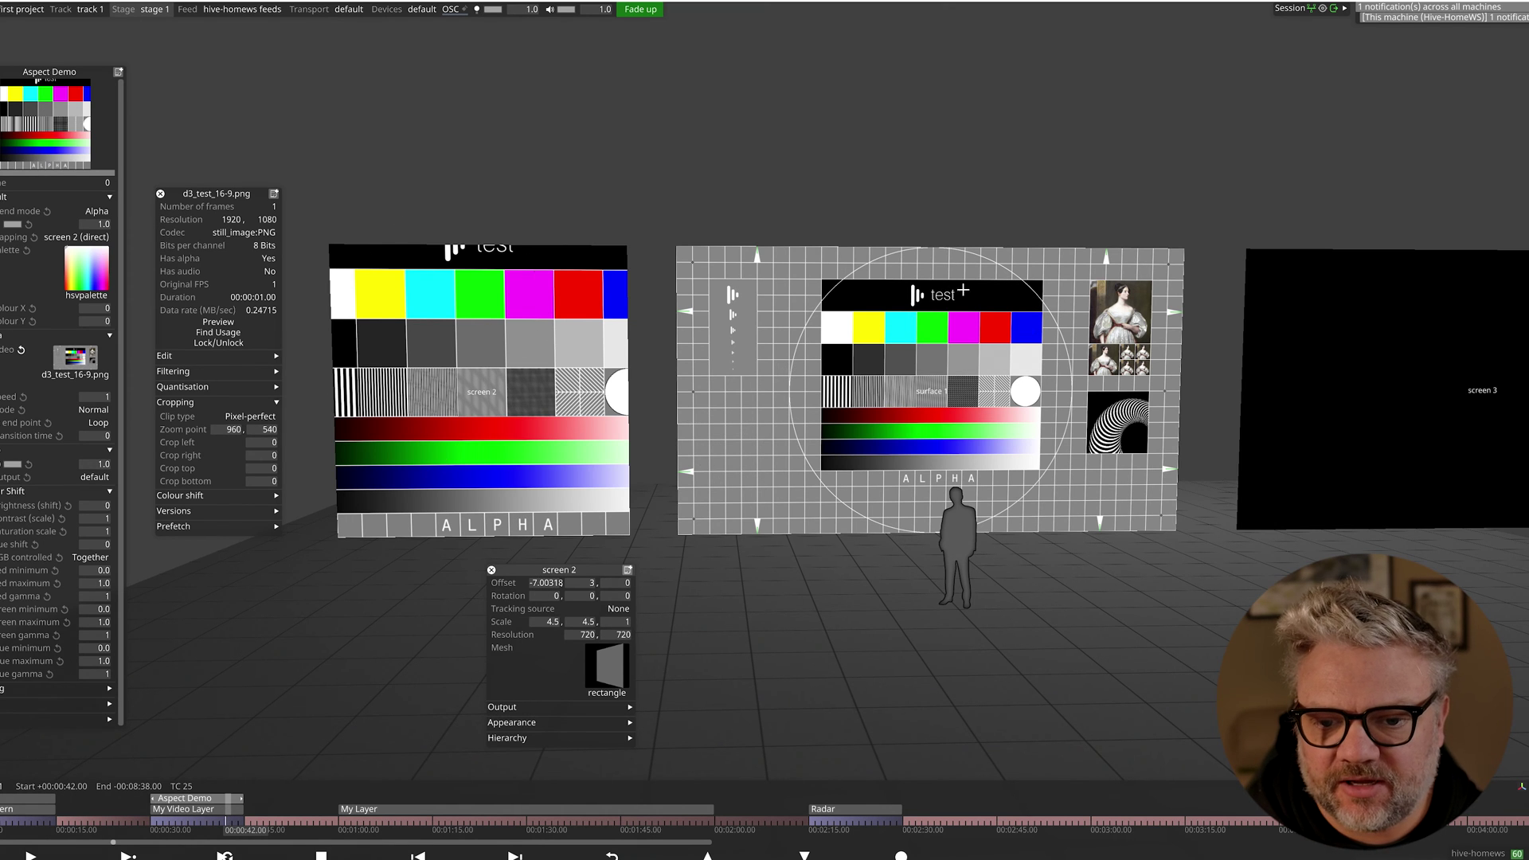
{"action": "scroll", "coordinate": [884, 440], "scroll_direction": "up", "scroll_amount": 3}
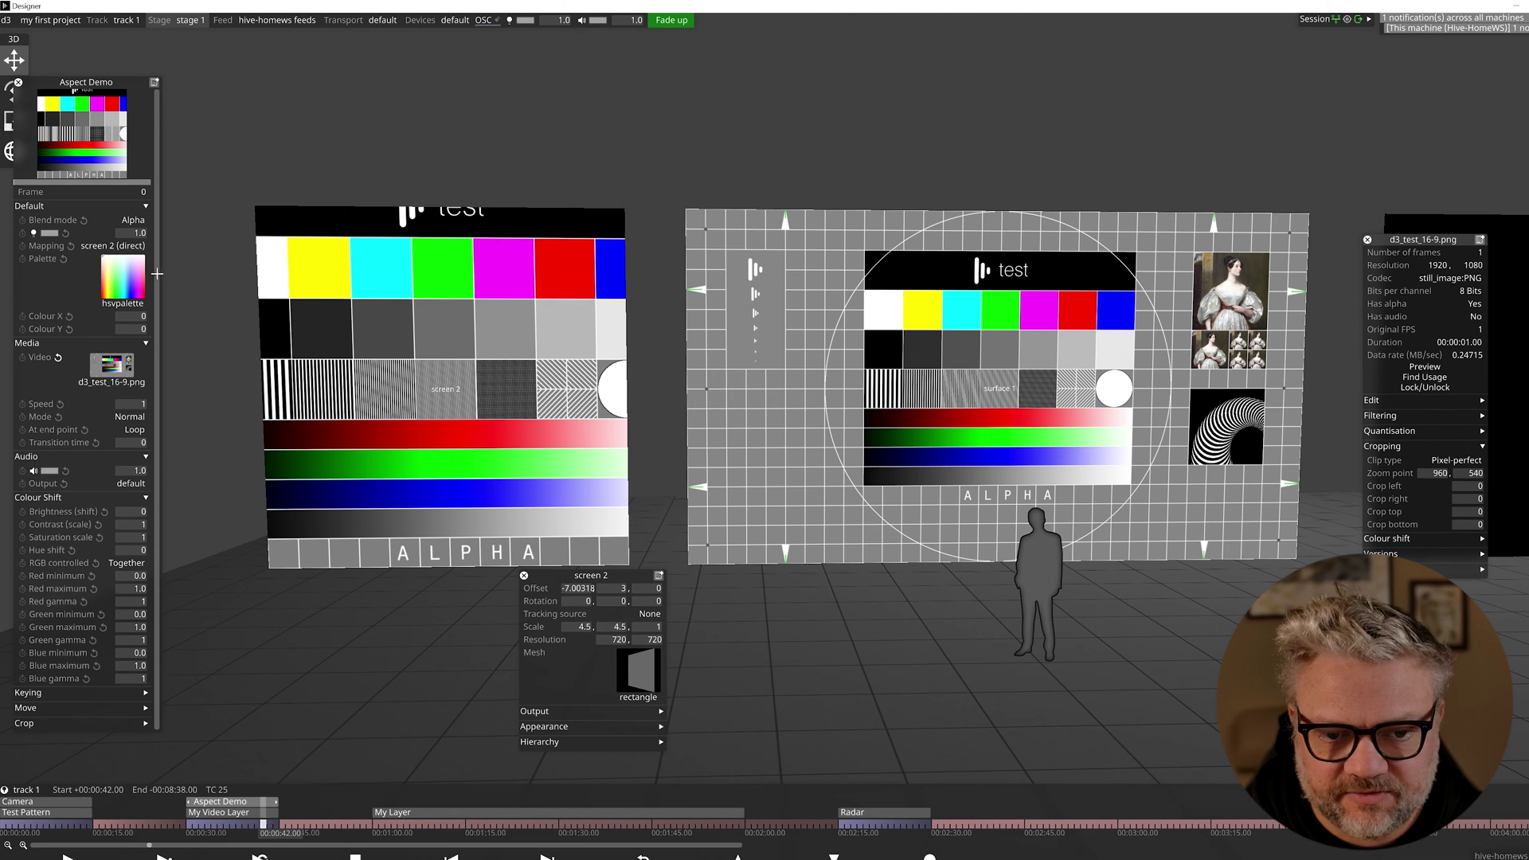
Step: Set screen 2's resolution to 1080 x 1080
{"action": "left_click", "coordinate": [619, 640]}
{"action": "type", "text": "1080"}
{"action": "key", "text": "Return"}
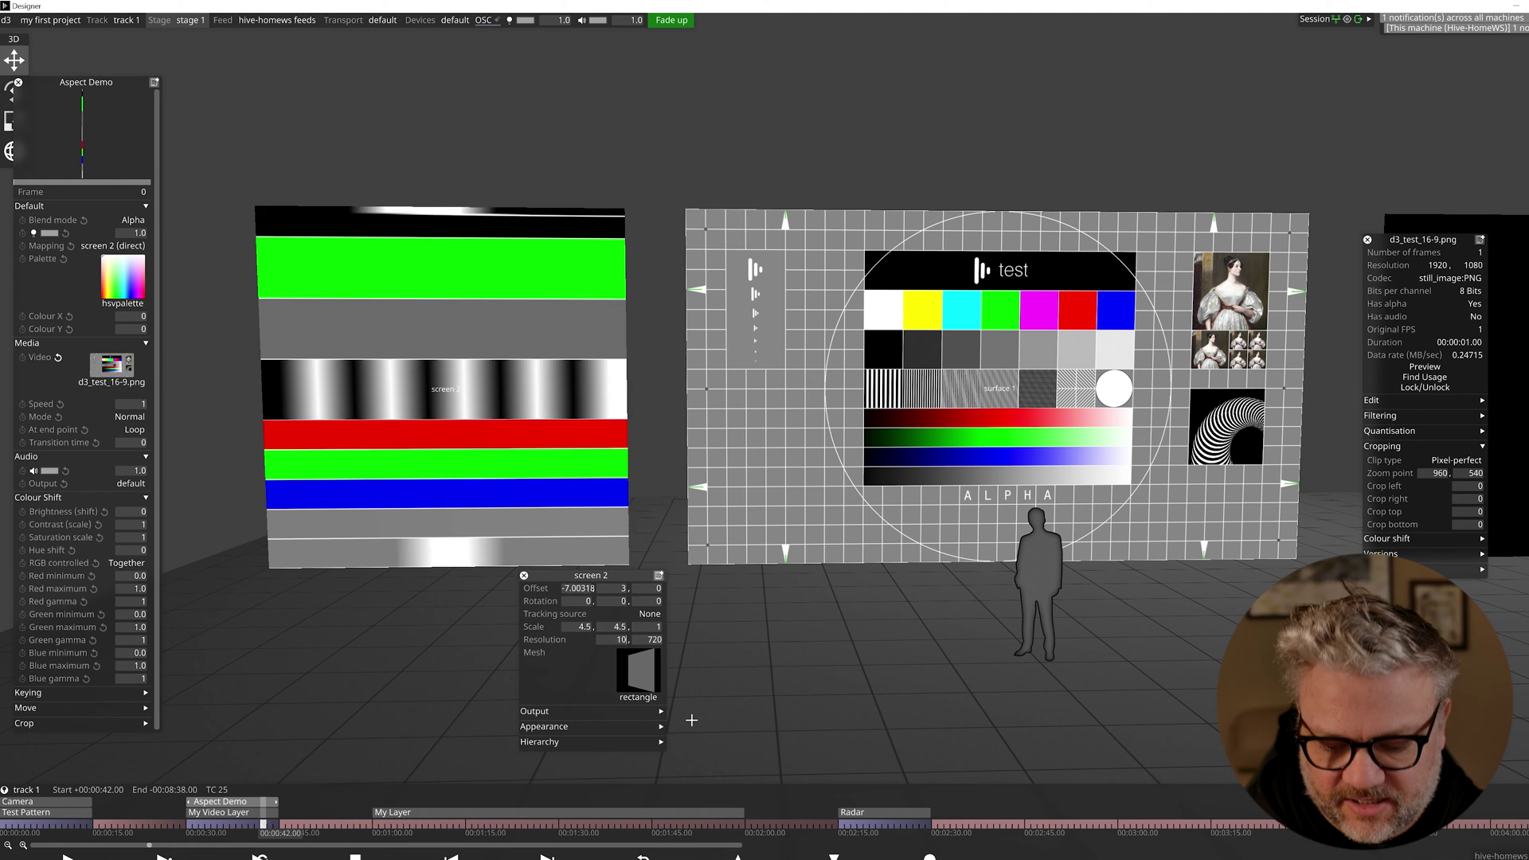
{"action": "key", "text": "Tab"}
{"action": "type", "text": "1080"}
{"action": "key", "text": "Return"}
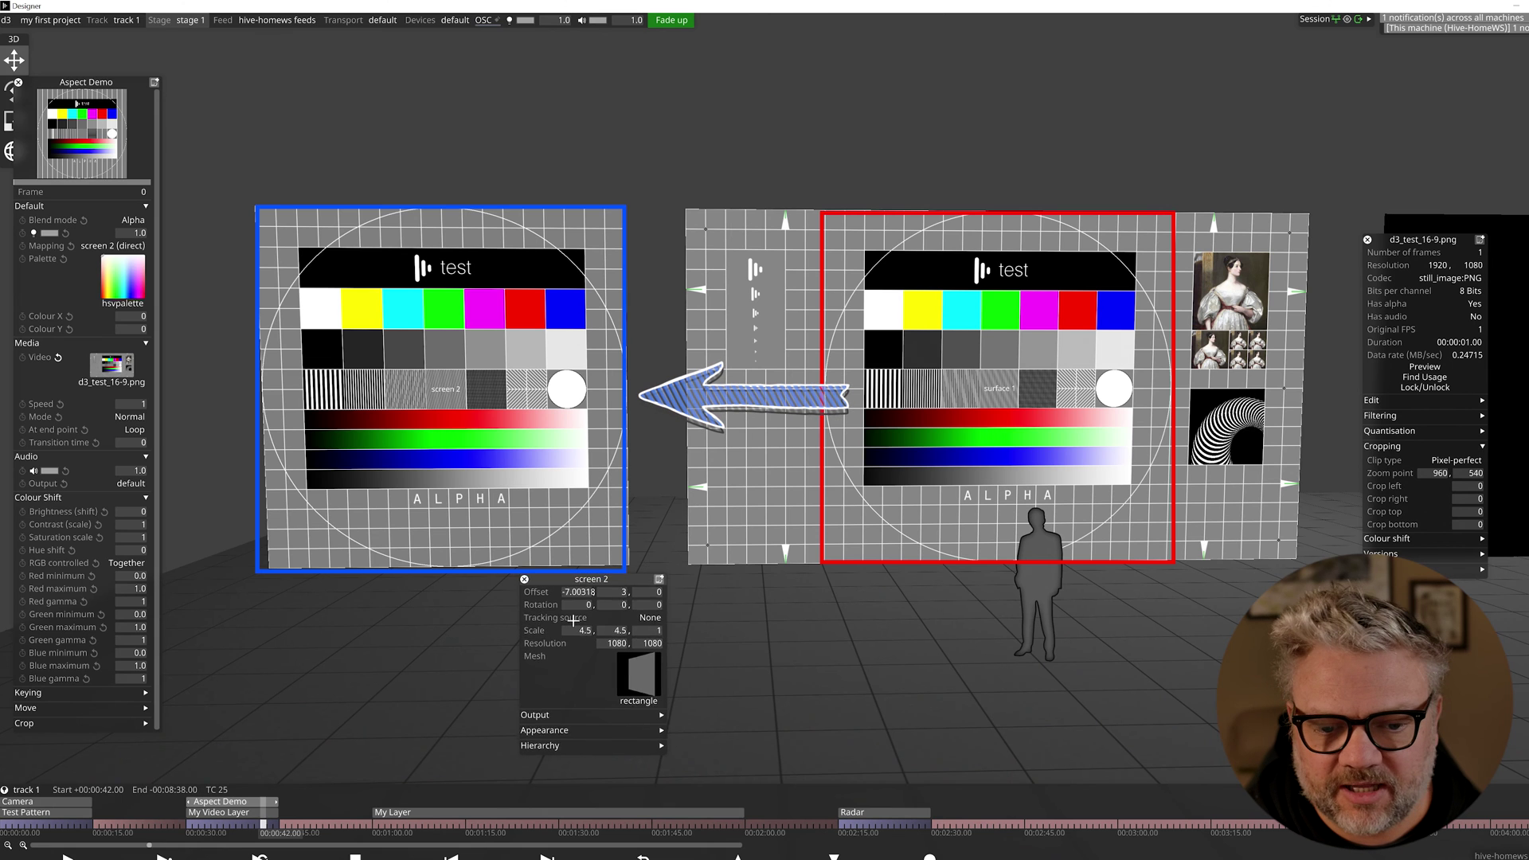
{"action": "left_click_drag", "start_coordinate": [578, 575], "coordinate": [553, 605]}
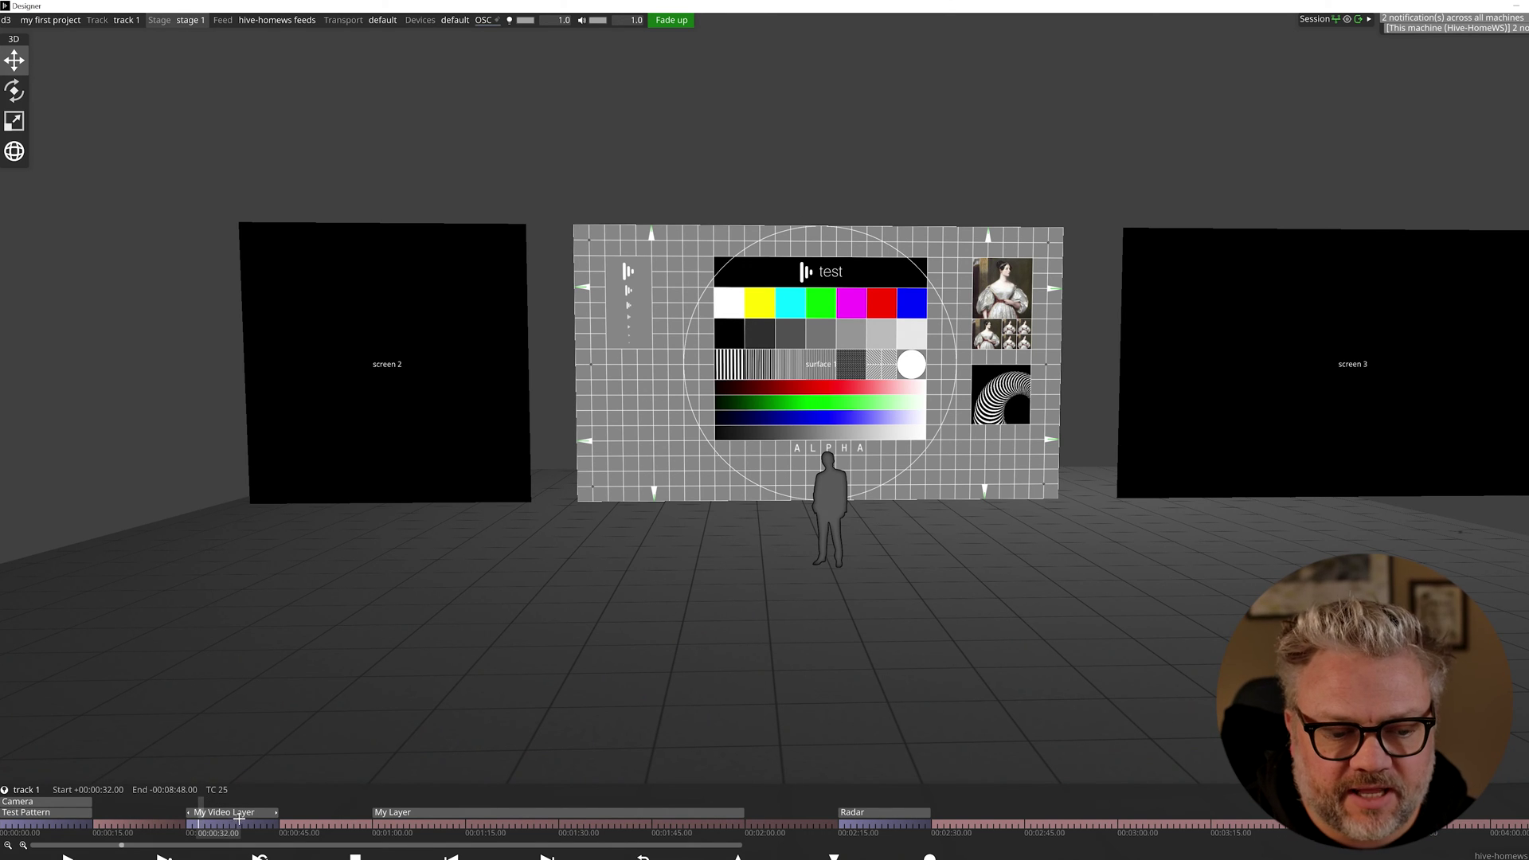
Step: Open the surface 1 (direct) mapping editor from My Video Layer's Mapping list
{"action": "left_click", "coordinate": [226, 811]}
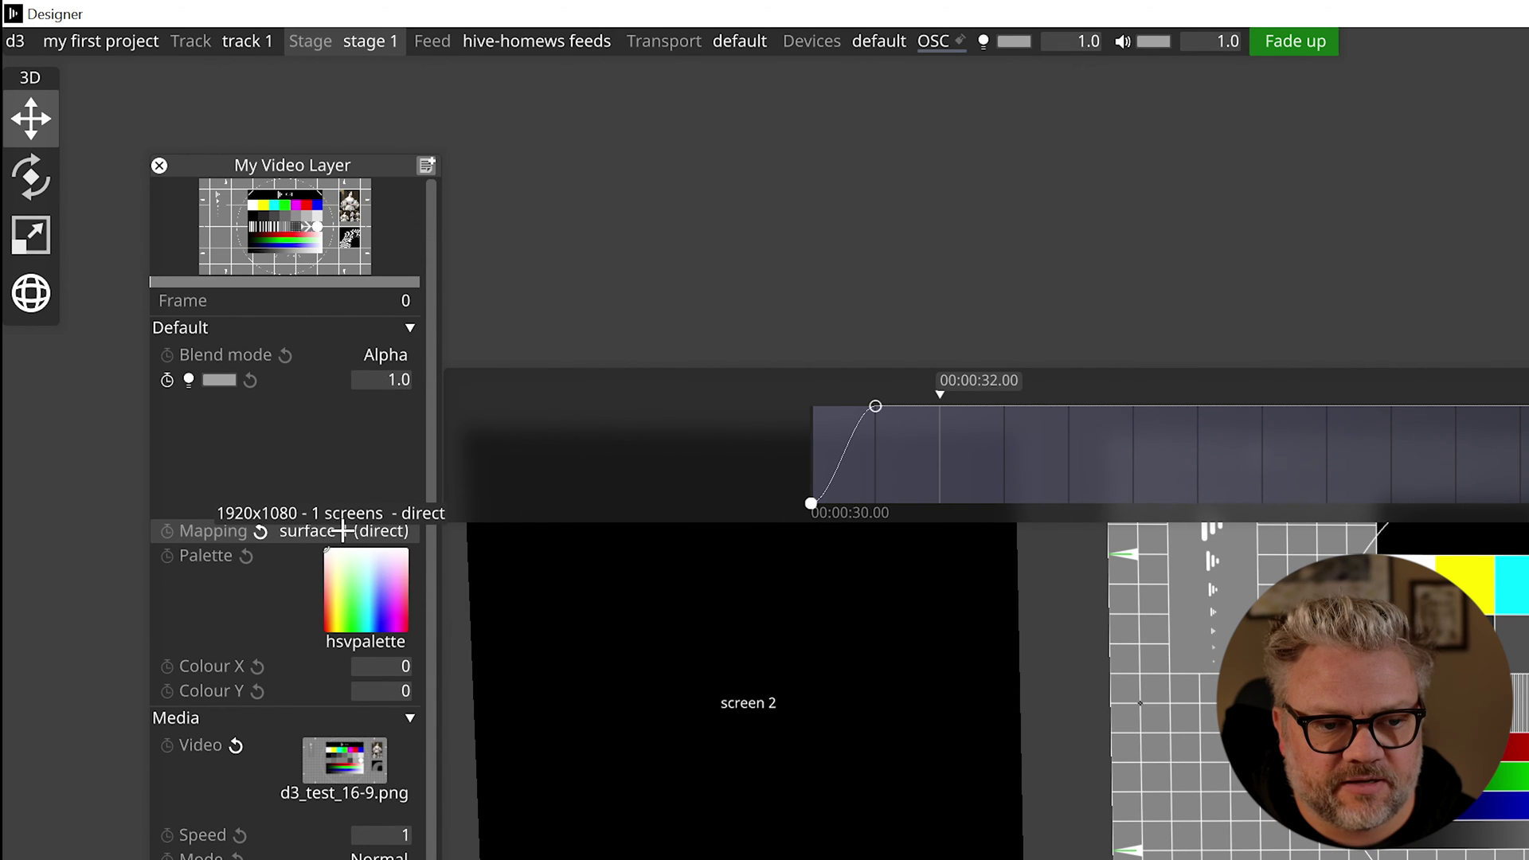
{"action": "left_click", "coordinate": [342, 530]}
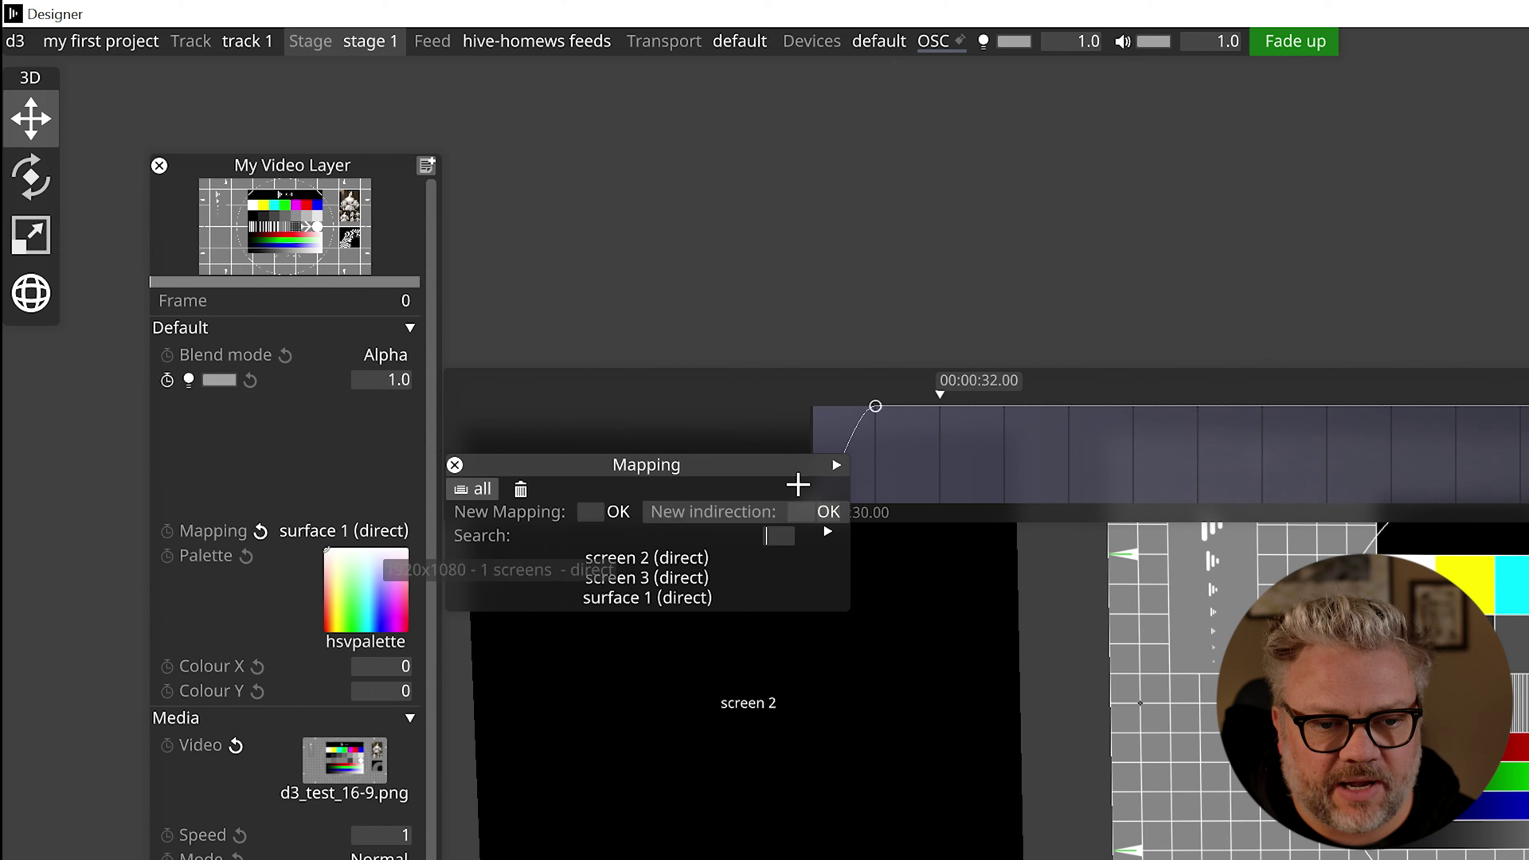
{"action": "right_click", "coordinate": [335, 530]}
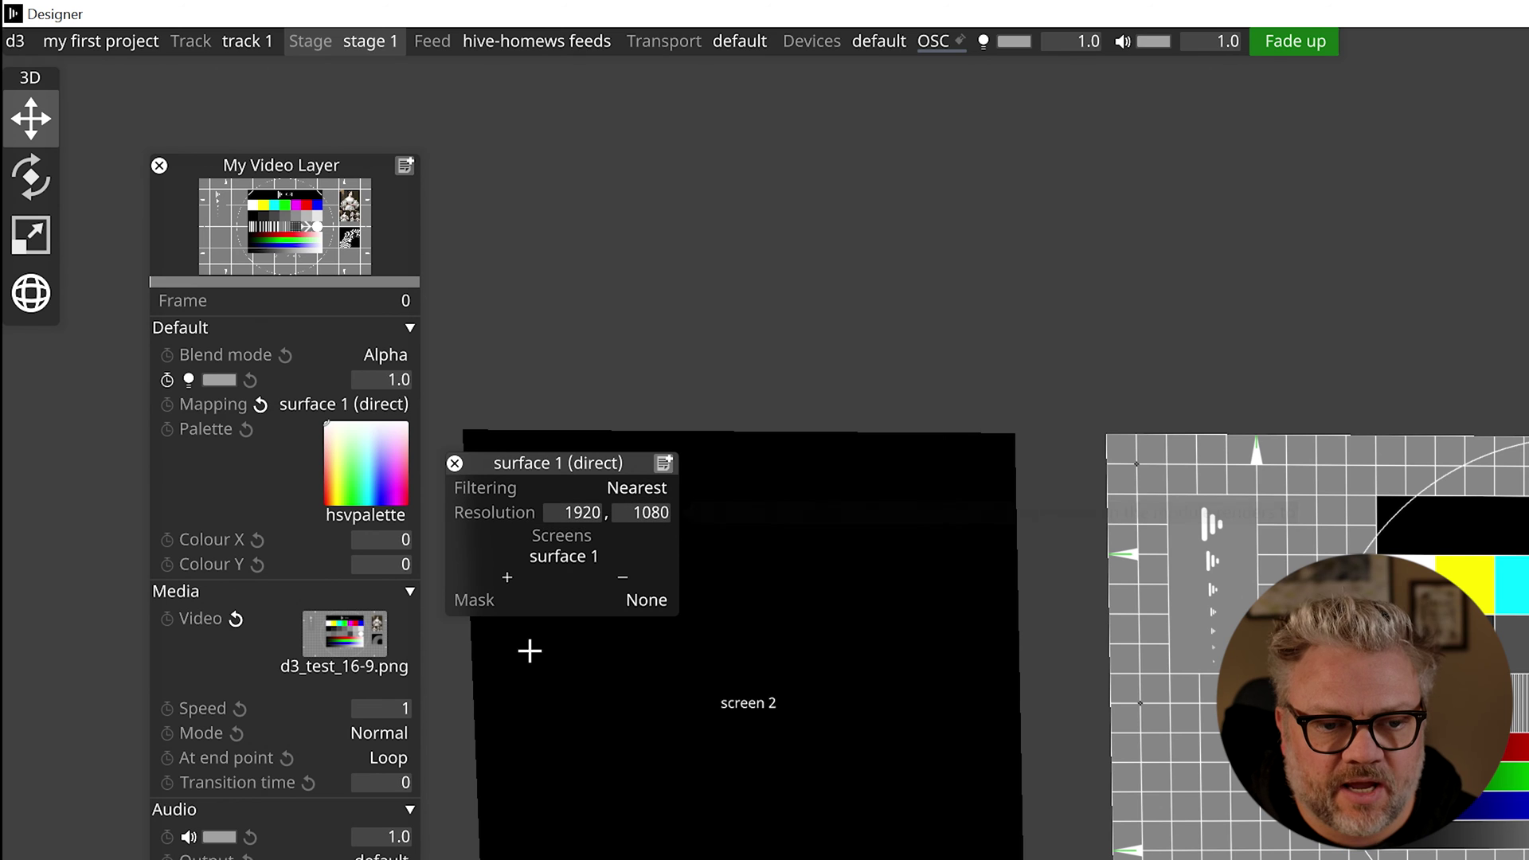
Step: Add screen 3 to the screens of the surface 1 (direct) mapping
{"action": "left_click", "coordinate": [511, 580]}
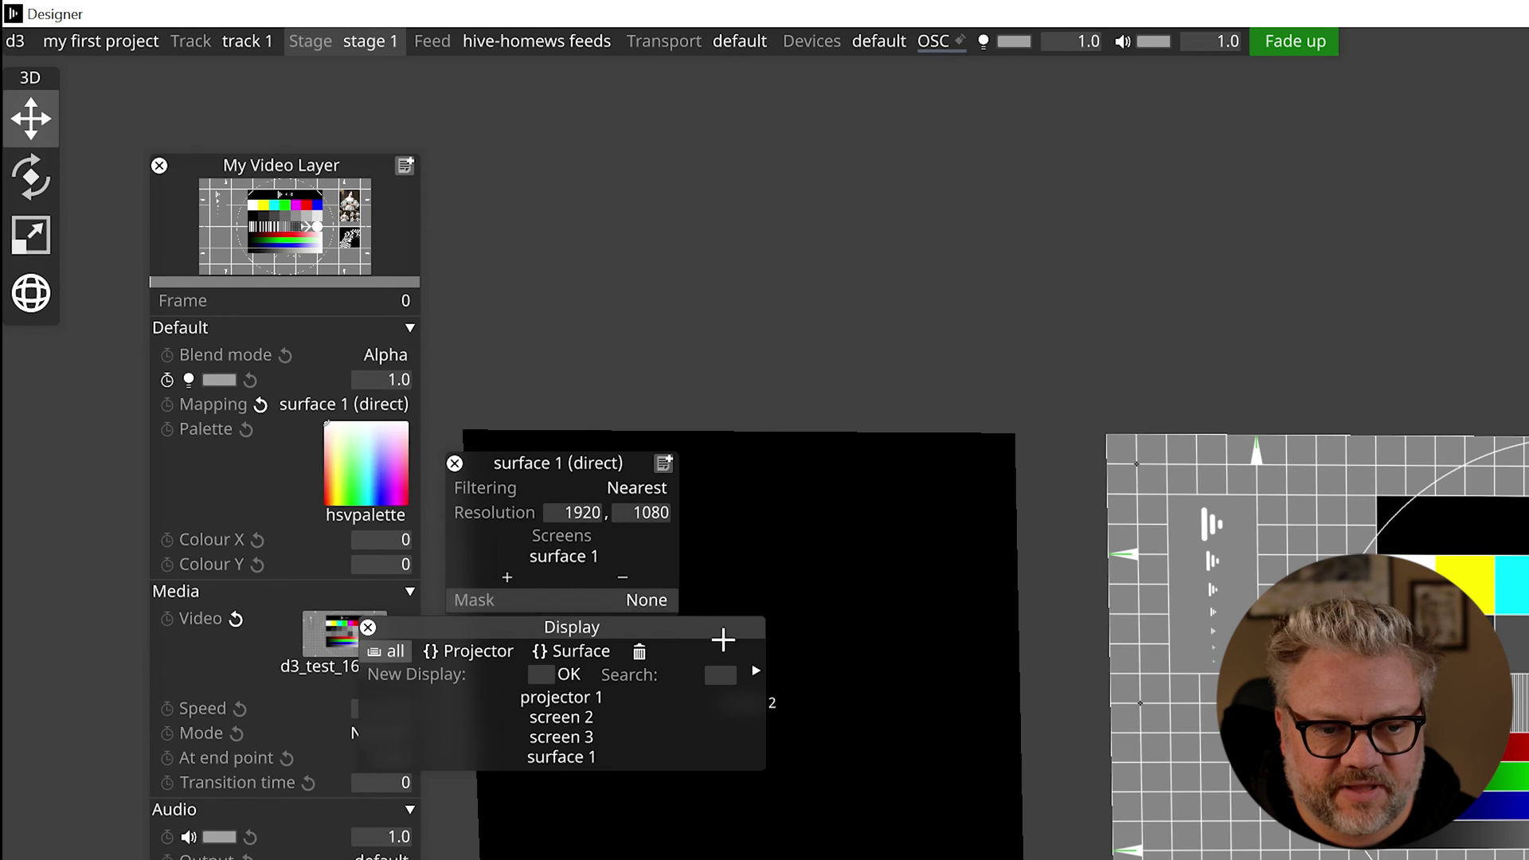
{"action": "left_click_drag", "start_coordinate": [660, 648], "coordinate": [787, 793]}
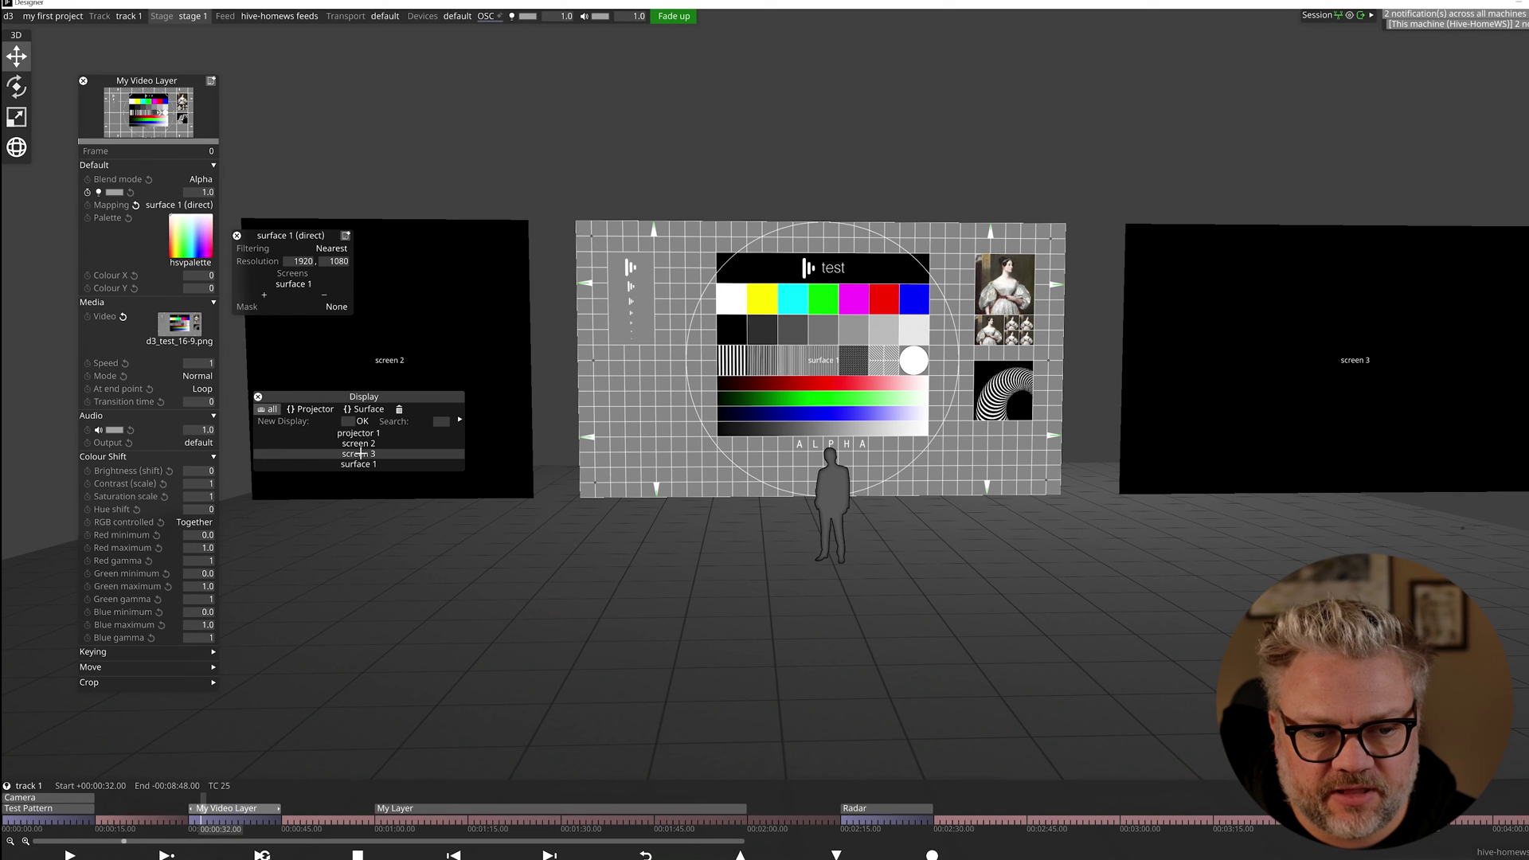
{"action": "left_click", "coordinate": [358, 454]}
{"action": "left_click", "coordinate": [795, 625]}
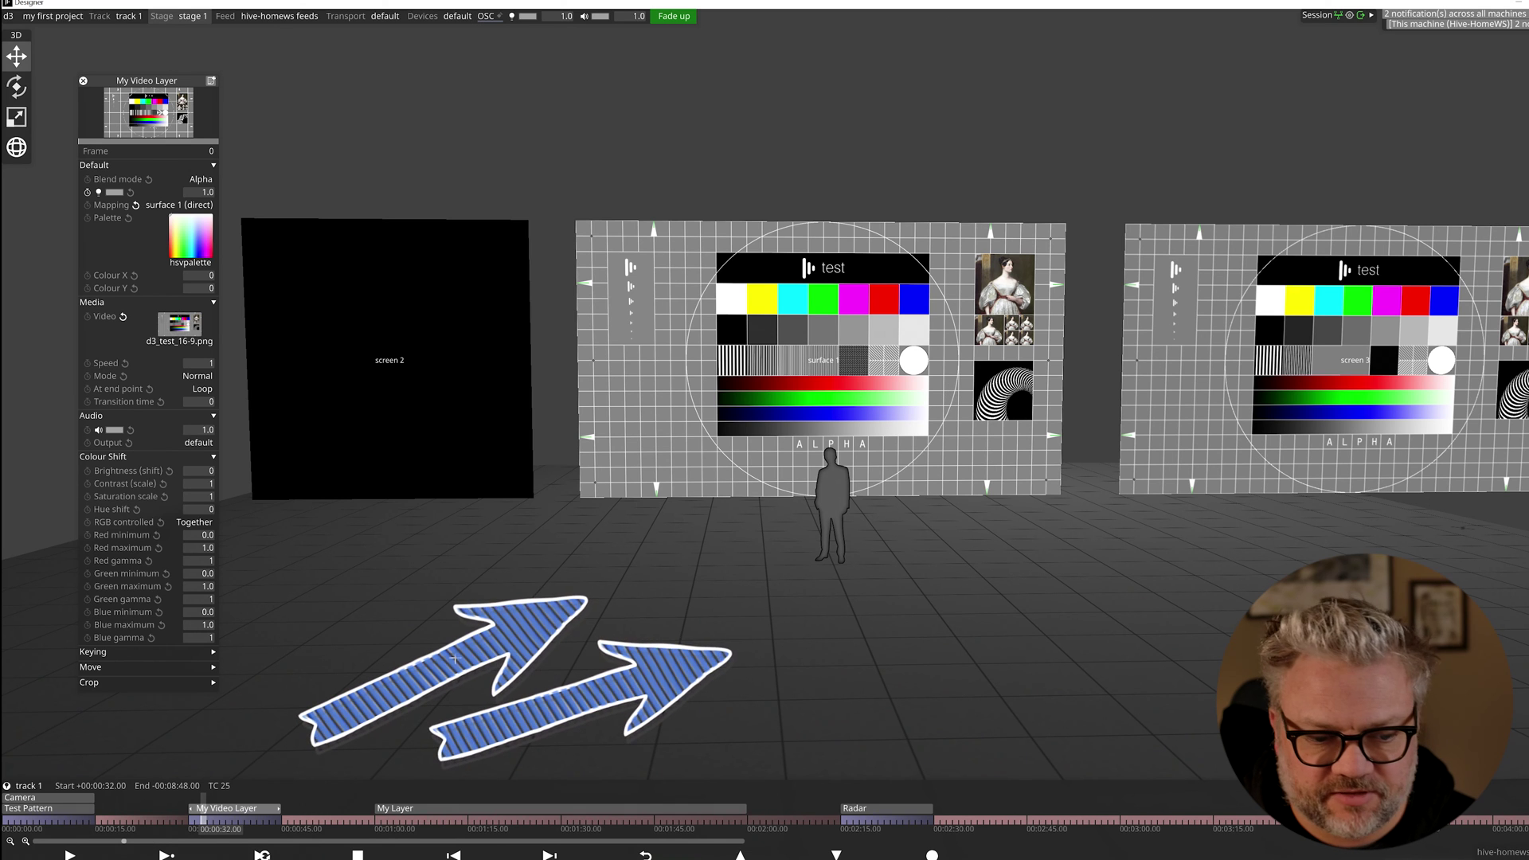
{"action": "left_click", "coordinate": [116, 192]}
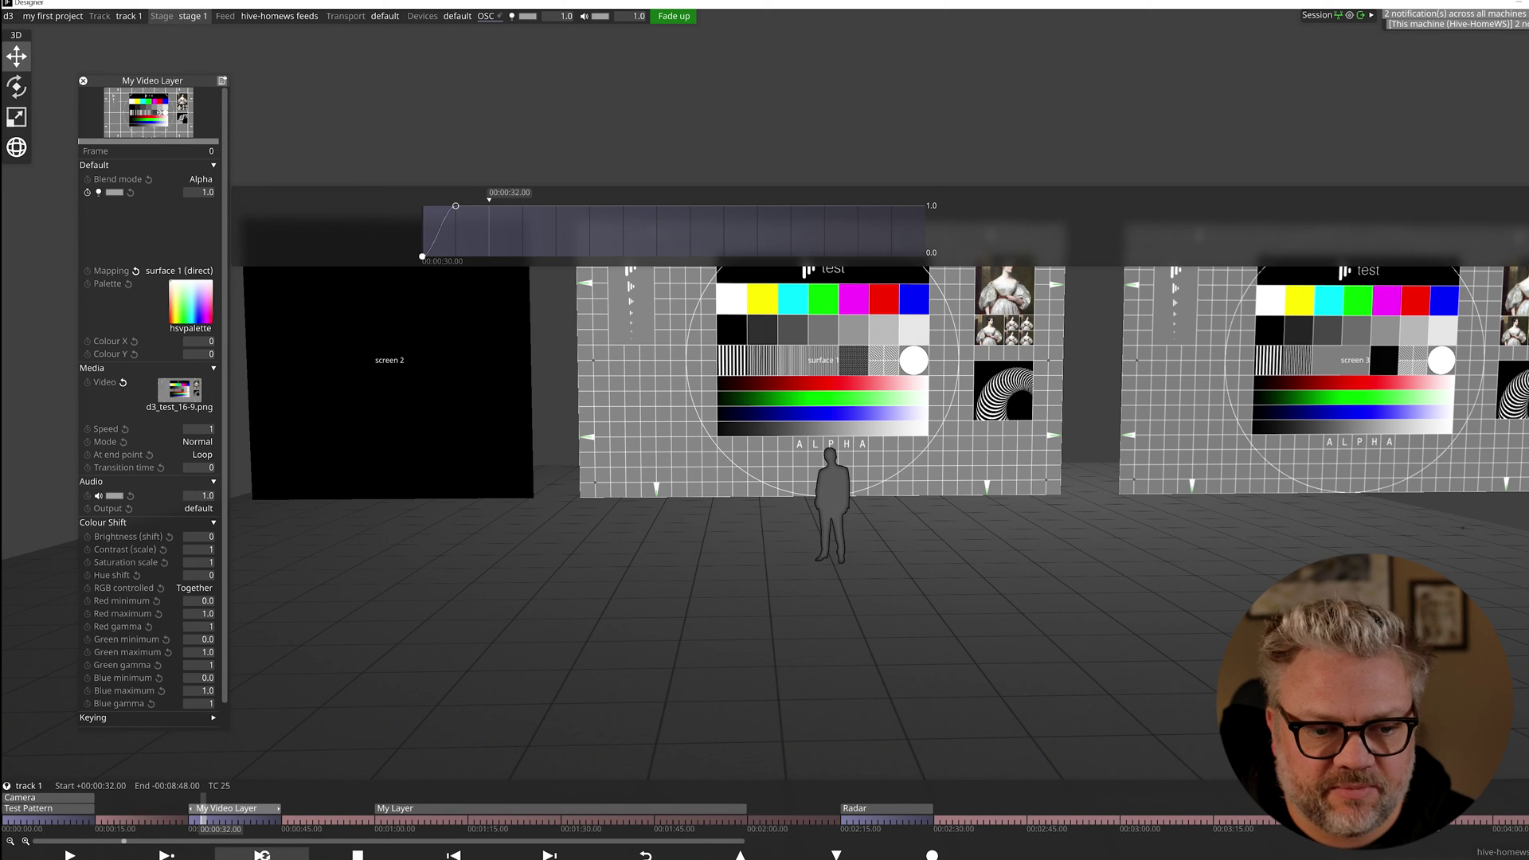
{"action": "left_click_drag", "start_coordinate": [192, 820], "coordinate": [196, 820]}
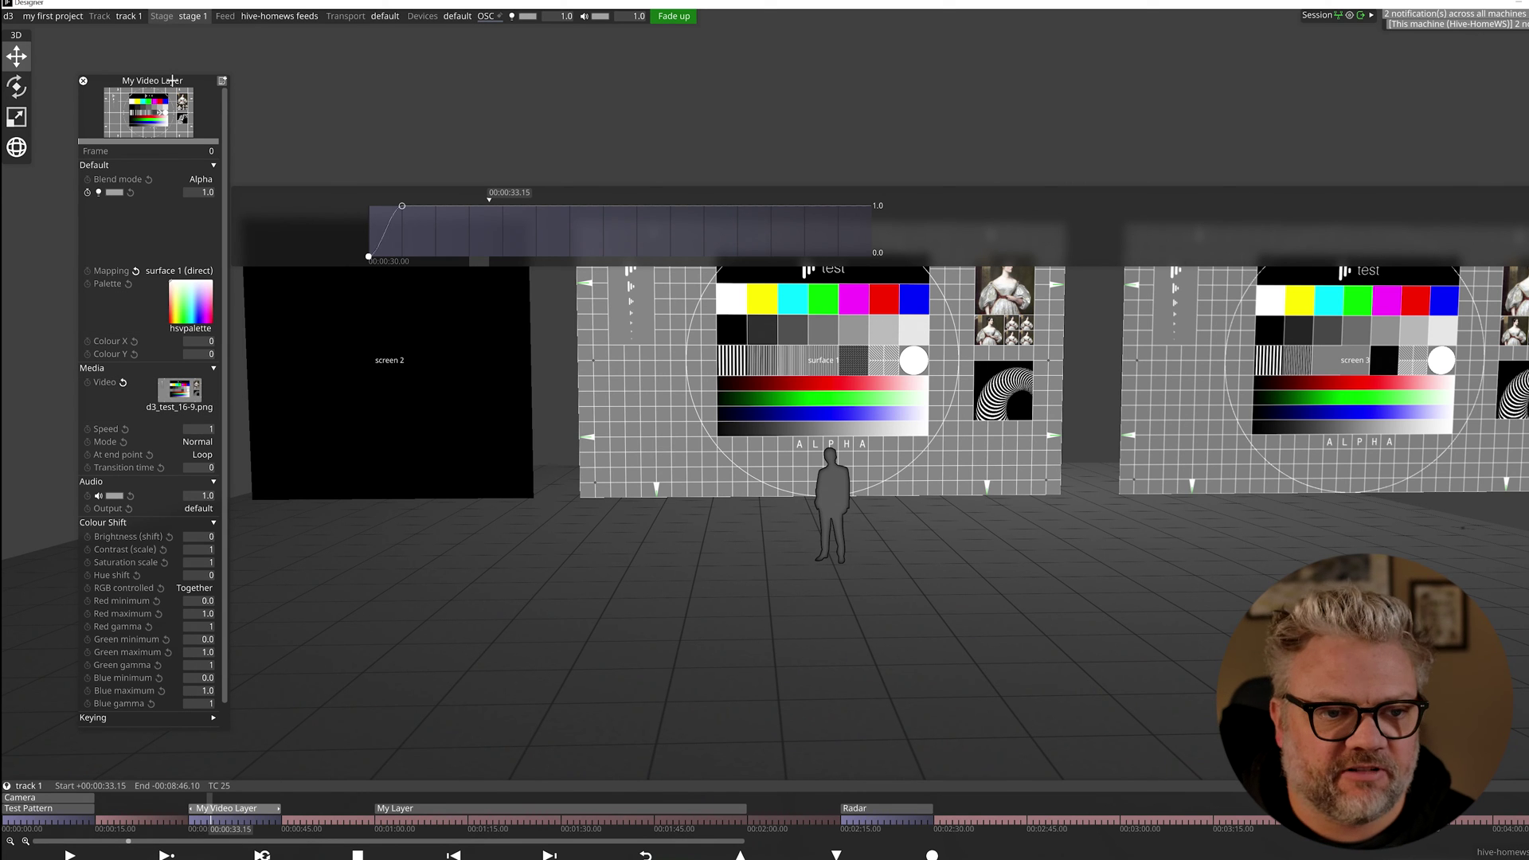
{"action": "left_click_drag", "start_coordinate": [172, 80], "coordinate": [140, 39]}
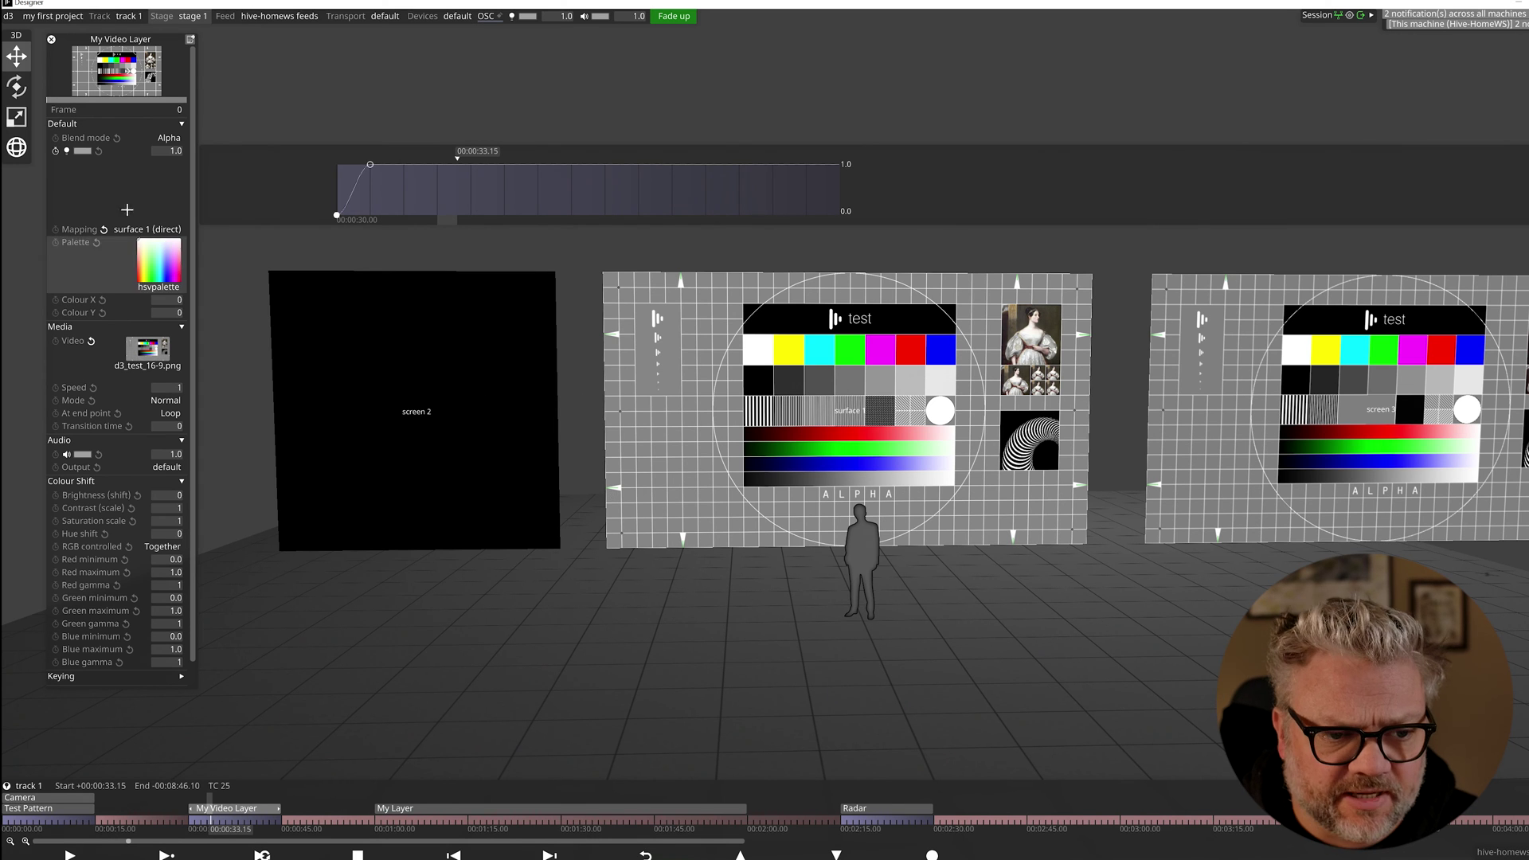
Step: Add screen 2 to the surface 1 (direct) mapping's Screens list and inspect its properties
{"action": "left_click", "coordinate": [150, 229]}
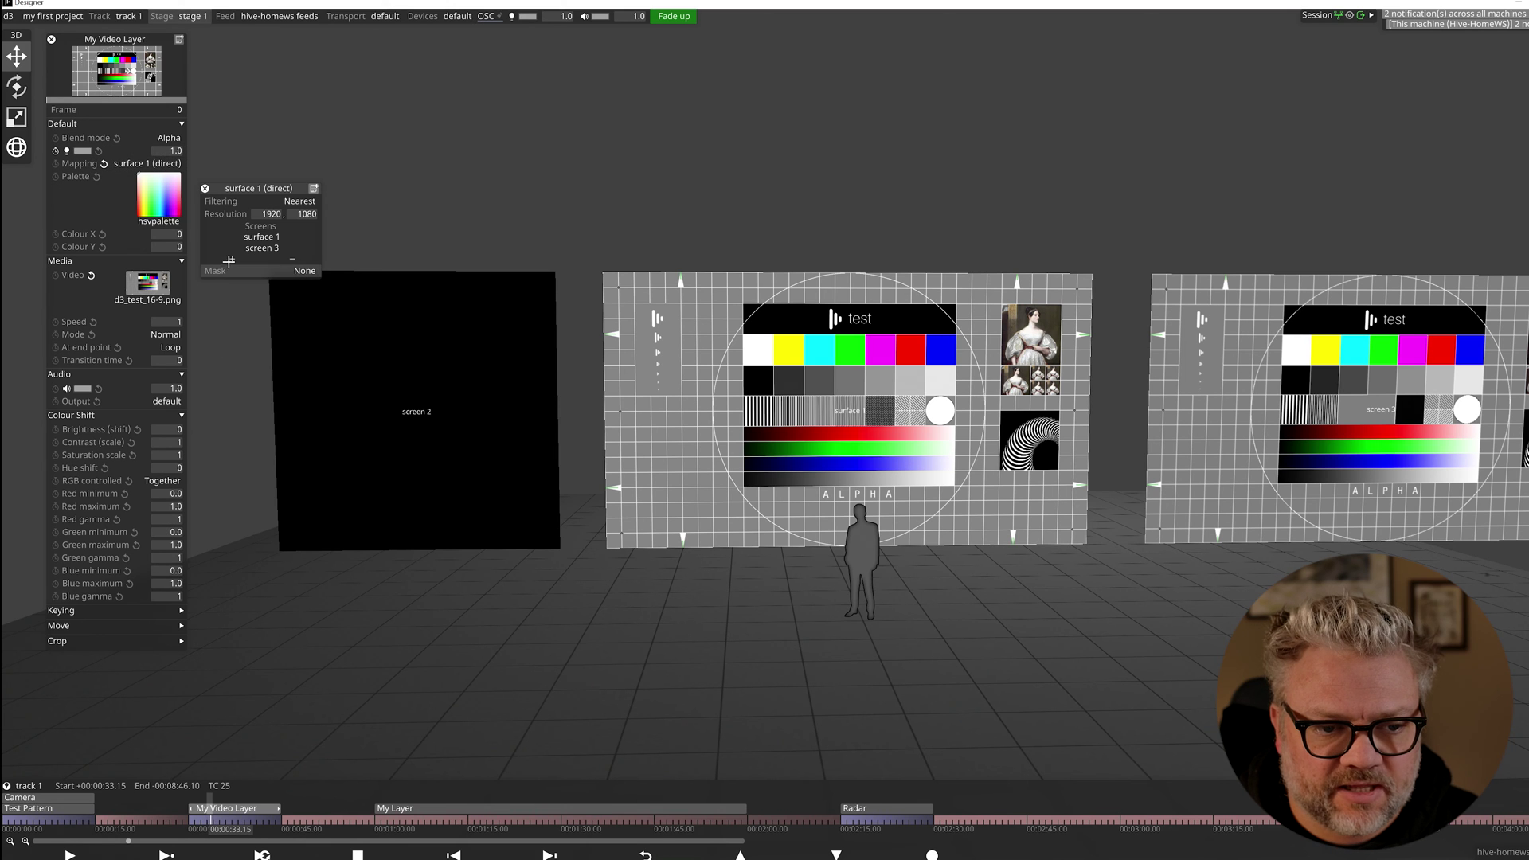
{"action": "left_click", "coordinate": [232, 258]}
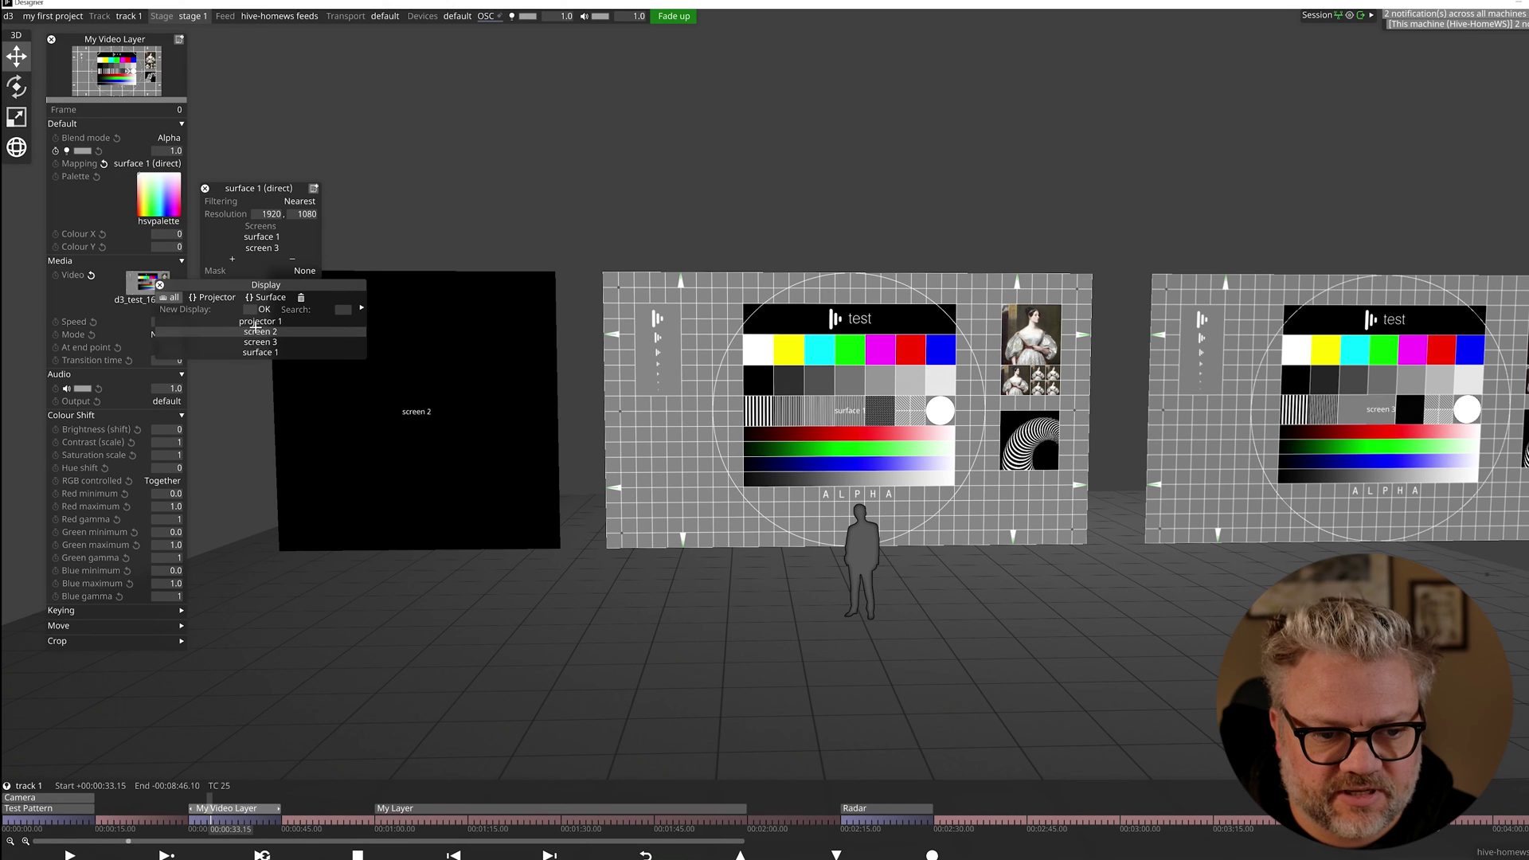
{"action": "left_click", "coordinate": [253, 331]}
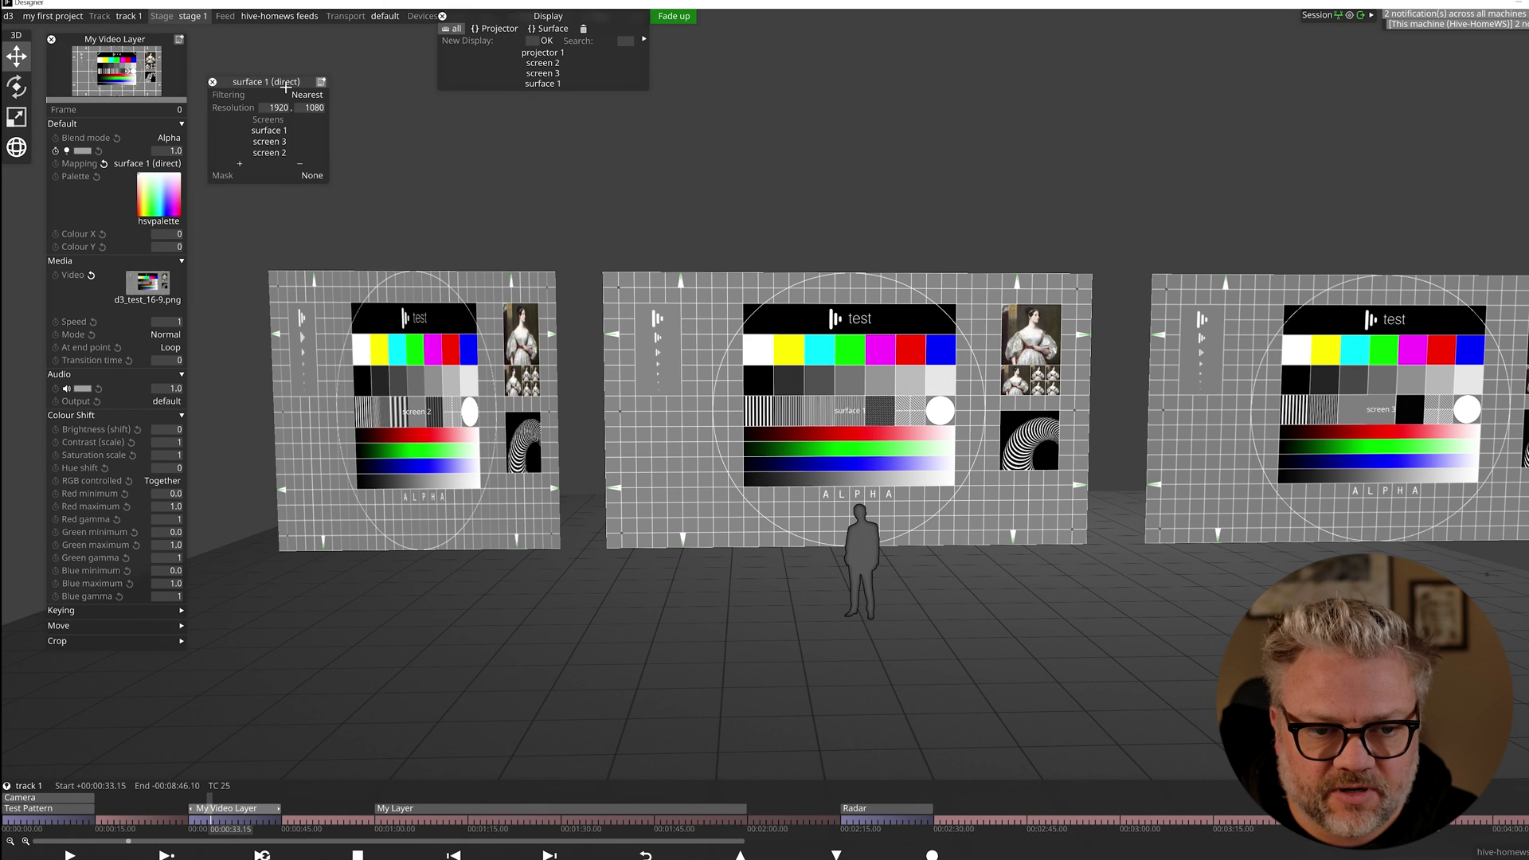
{"action": "left_click", "coordinate": [367, 368]}
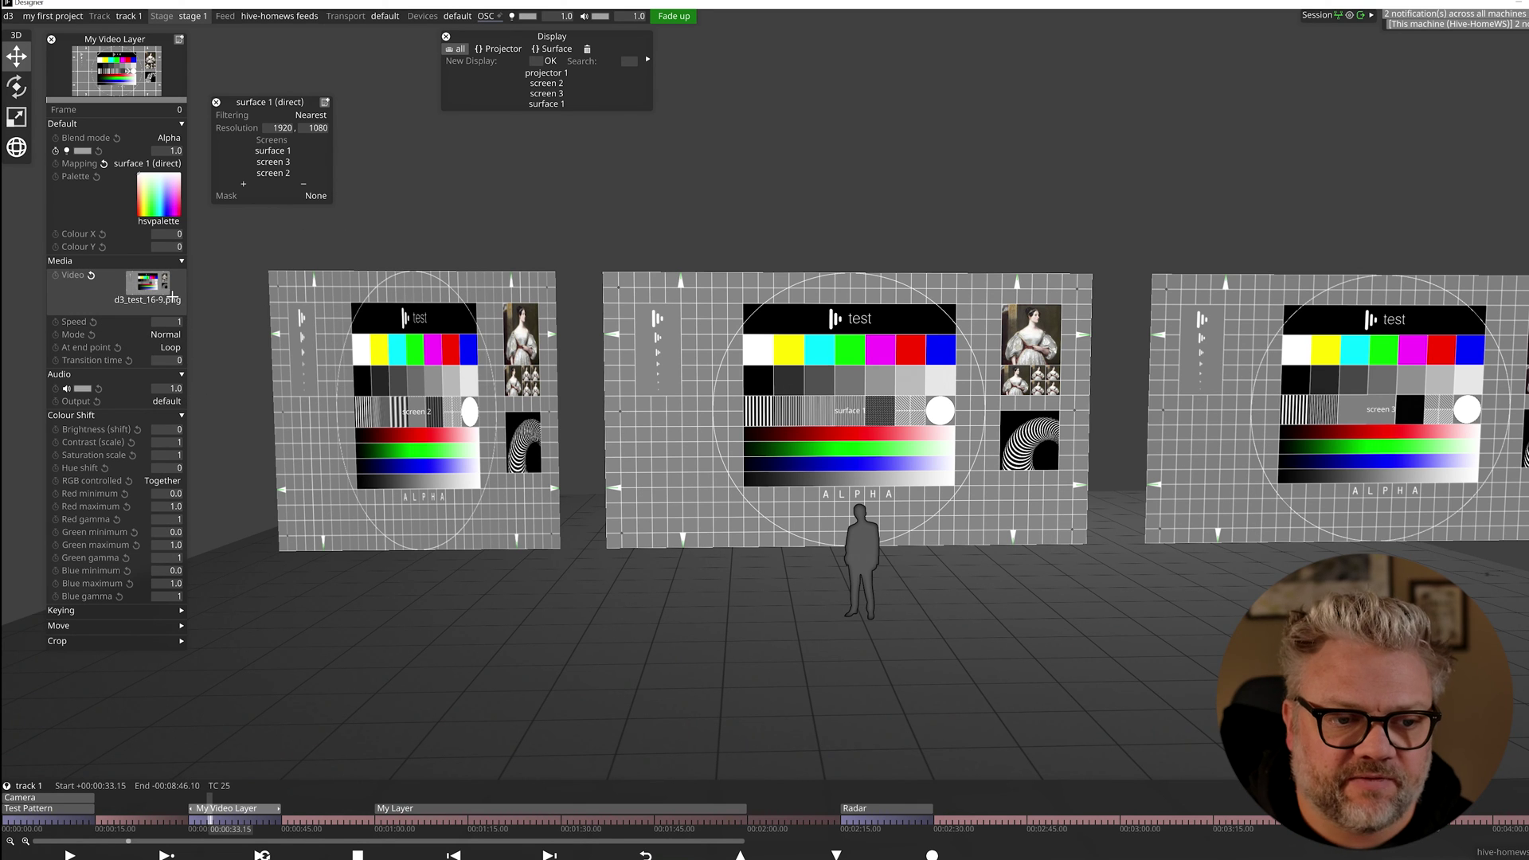
Step: Set the d3_test_16-9.png clip type to Clip to canvas
{"action": "right_click", "coordinate": [148, 285]}
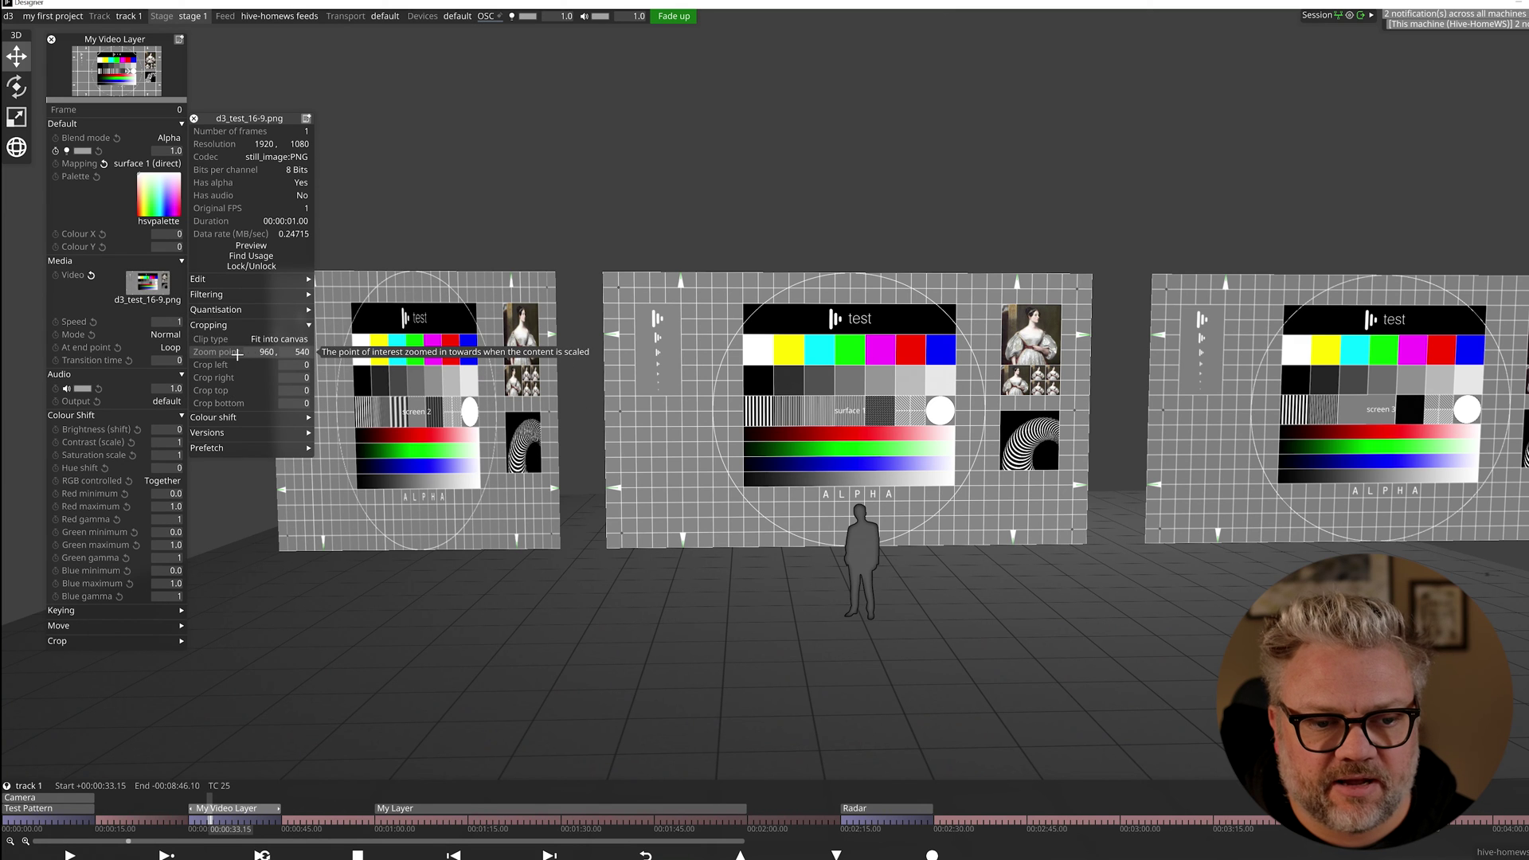
{"action": "left_click", "coordinate": [275, 339]}
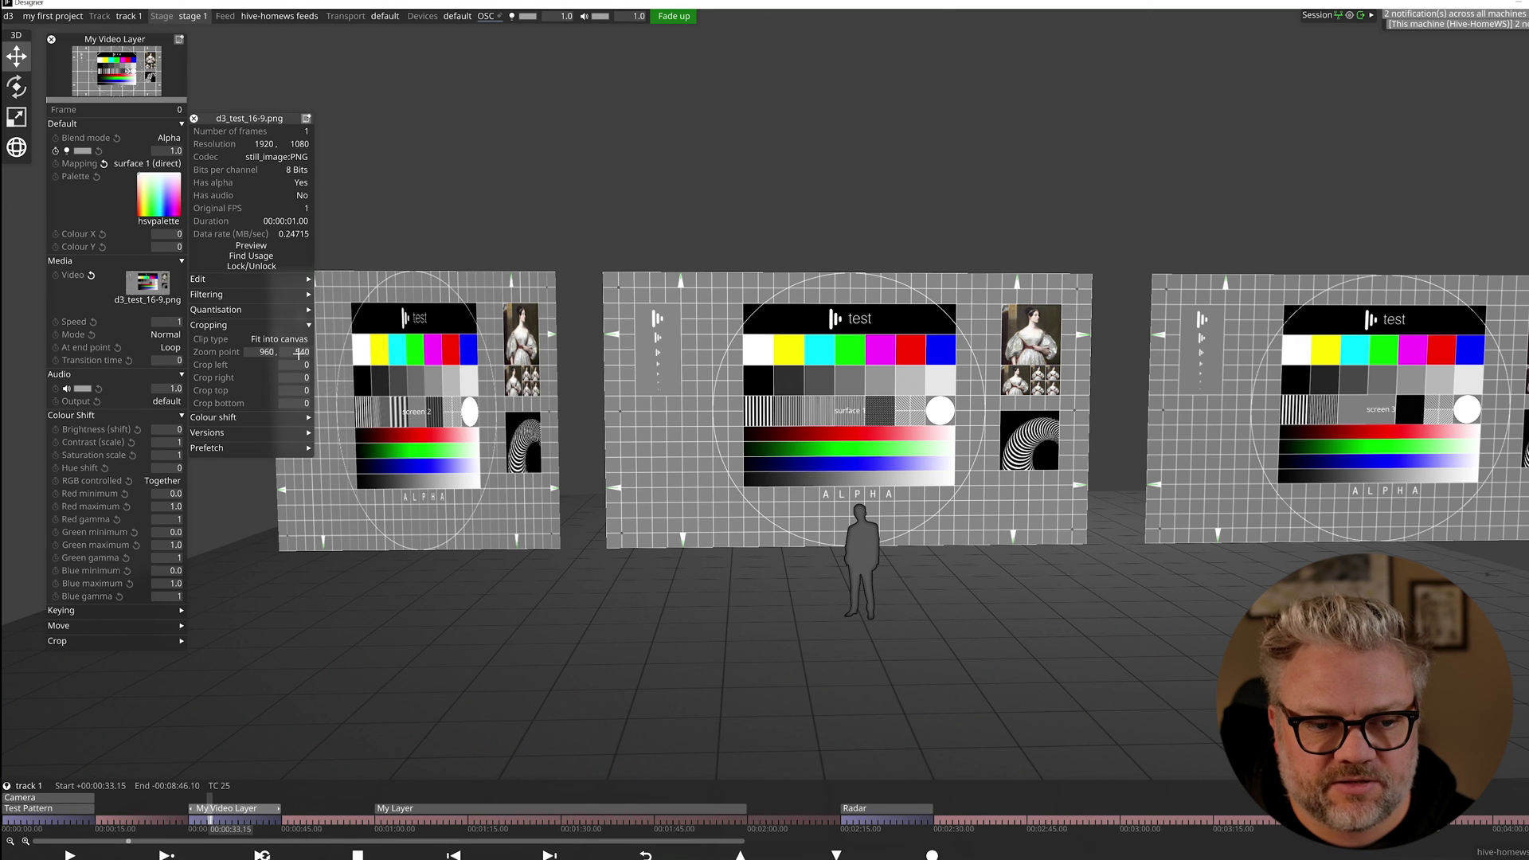
{"action": "left_click", "coordinate": [332, 360]}
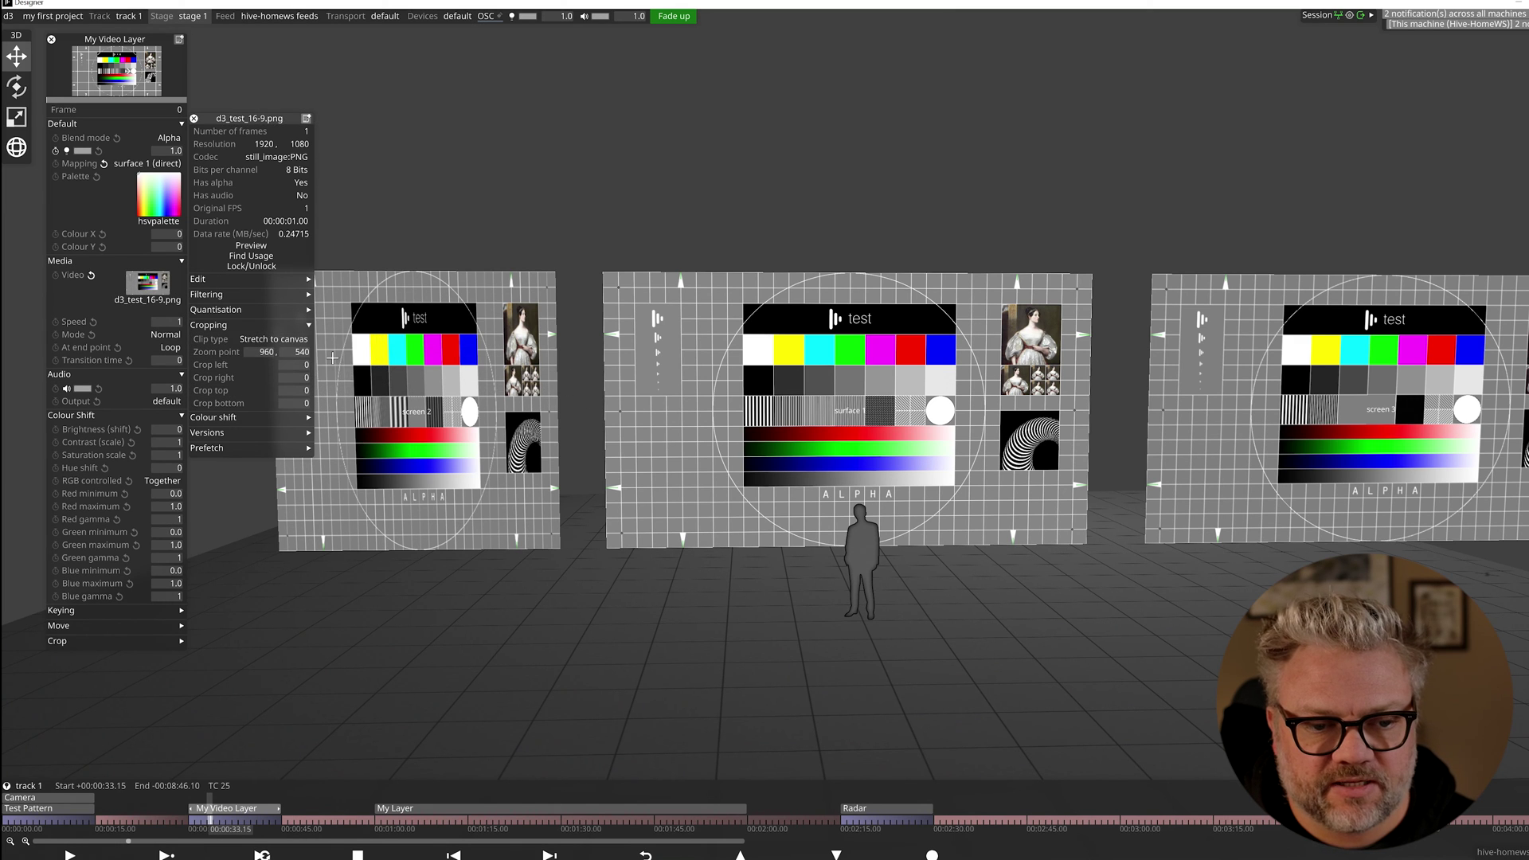
{"action": "left_click", "coordinate": [260, 341]}
{"action": "left_click", "coordinate": [344, 370]}
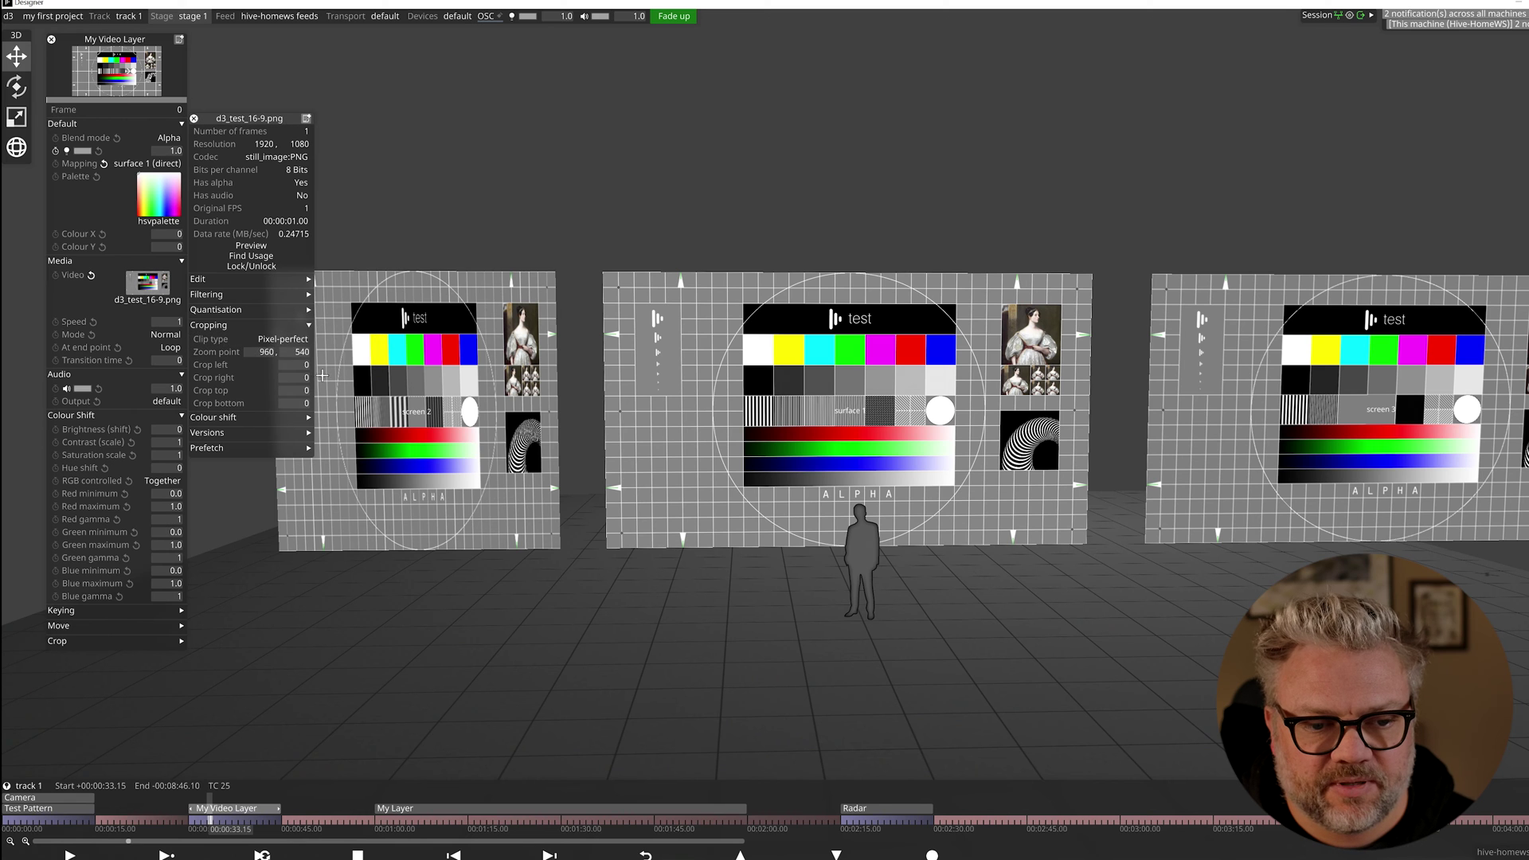
{"action": "left_click", "coordinate": [287, 339]}
{"action": "left_click", "coordinate": [344, 340]}
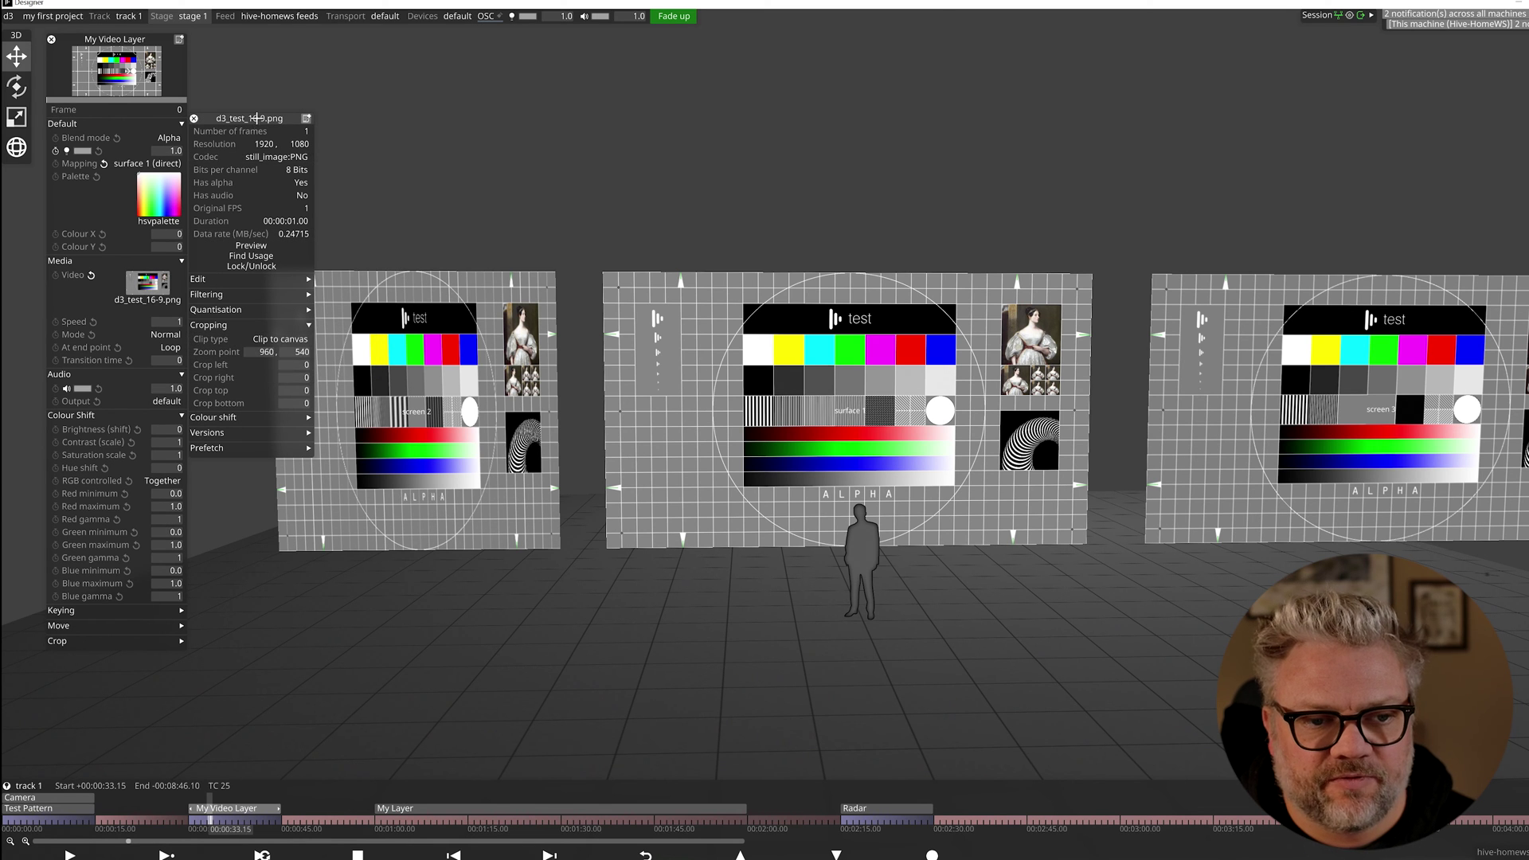
{"action": "left_click_drag", "start_coordinate": [252, 117], "coordinate": [168, 210]}
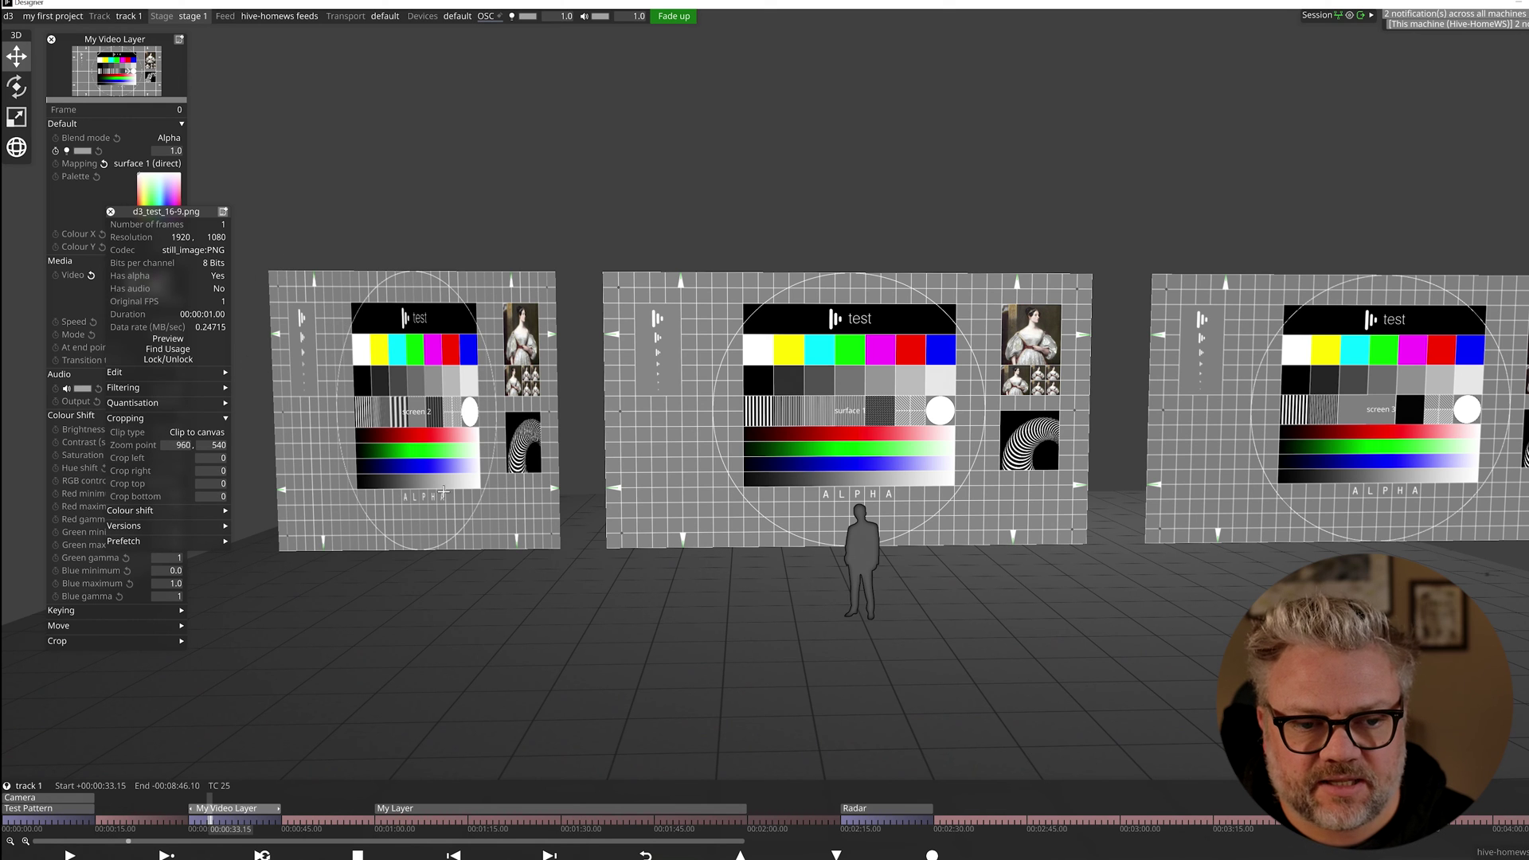
{"action": "left_click", "coordinate": [804, 578]}
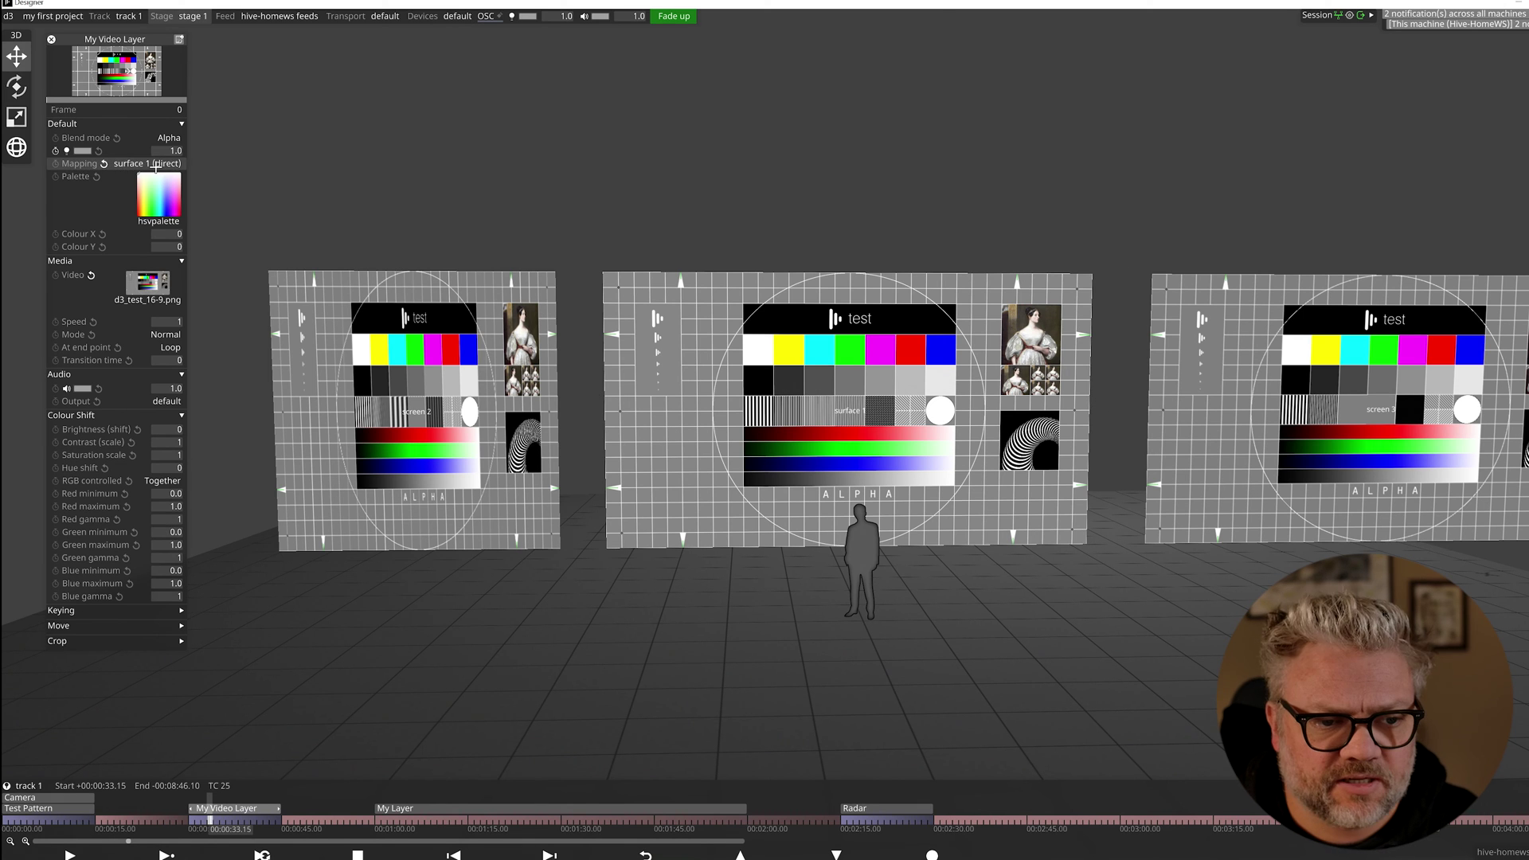
Step: Remove screen 2 from the surface 1 mapping and return playback to 00:00:30
{"action": "left_click", "coordinate": [147, 163]}
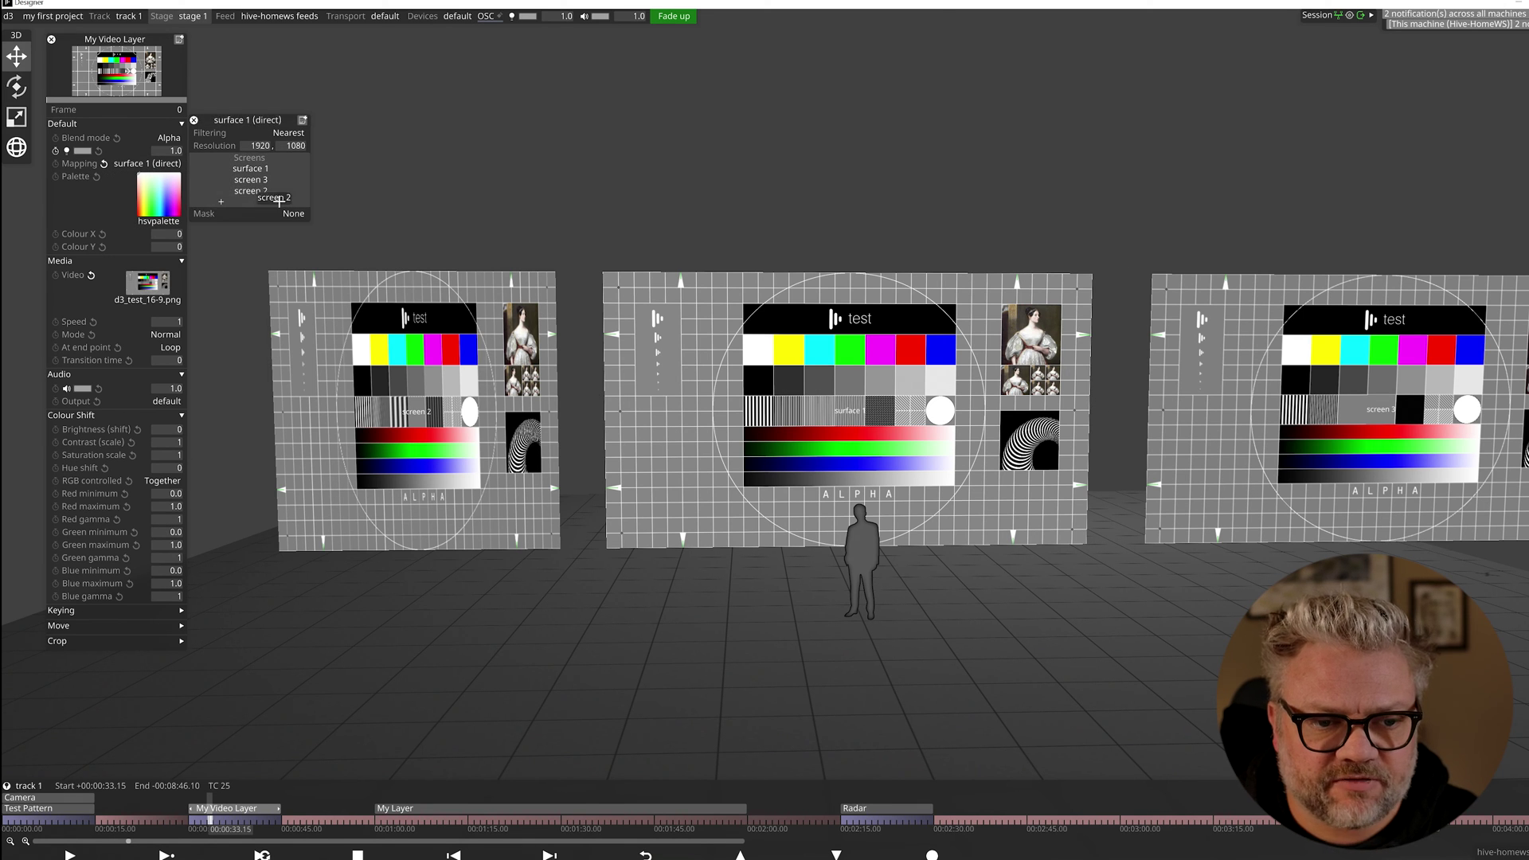
{"action": "left_click", "coordinate": [280, 201]}
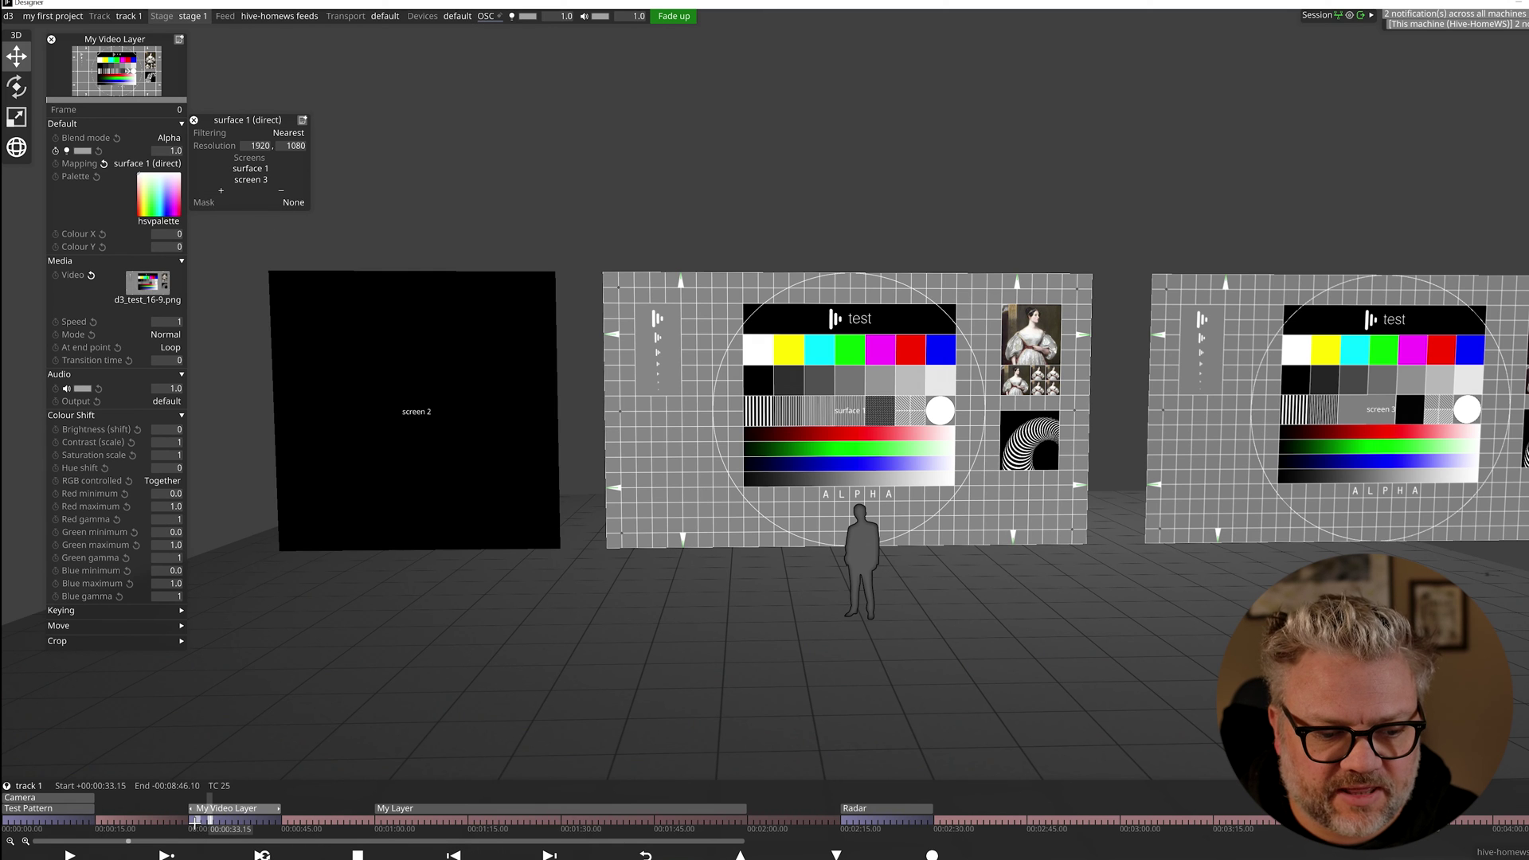
{"action": "left_click", "coordinate": [189, 820]}
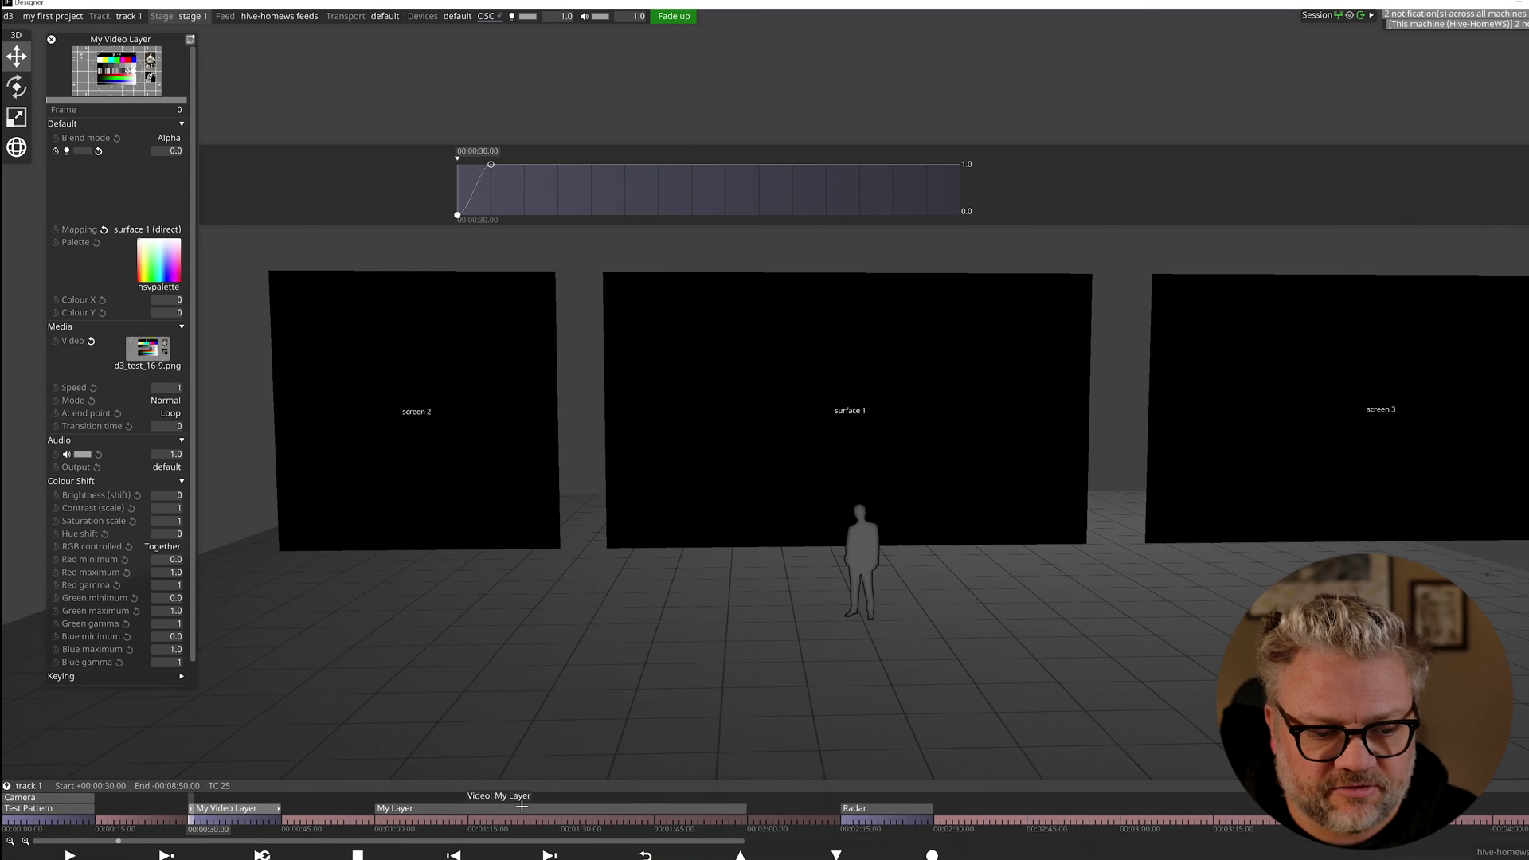
Step: Add a new video layer named Screen (Screen 2), shorten it on the timeline, and move playback to 00:00:36
{"action": "right_click", "coordinate": [521, 807]}
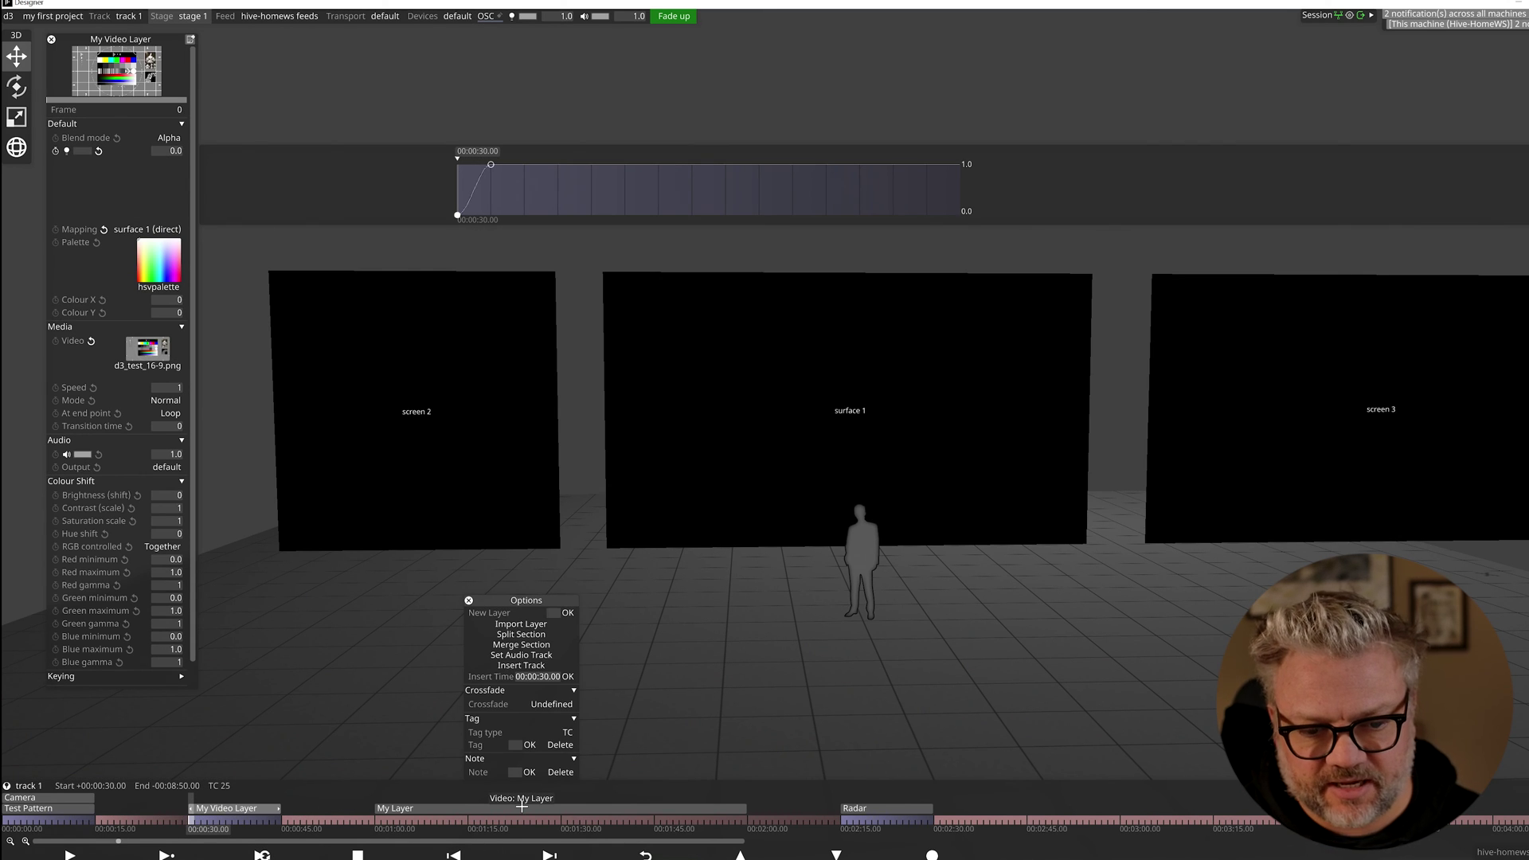
{"action": "type", "text": "Screen 2"}
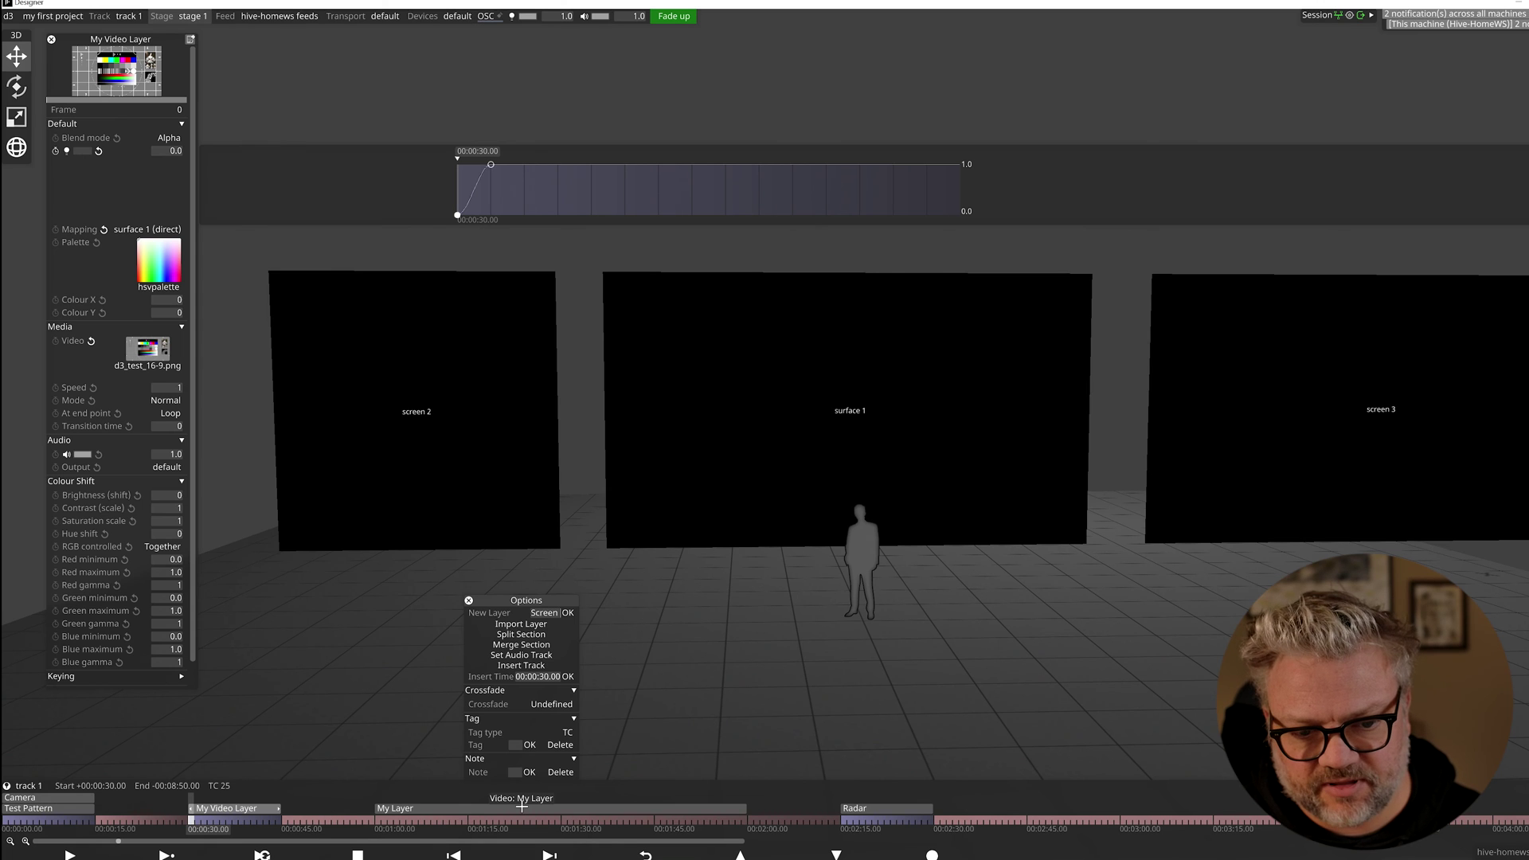
{"action": "left_click", "coordinate": [568, 613]}
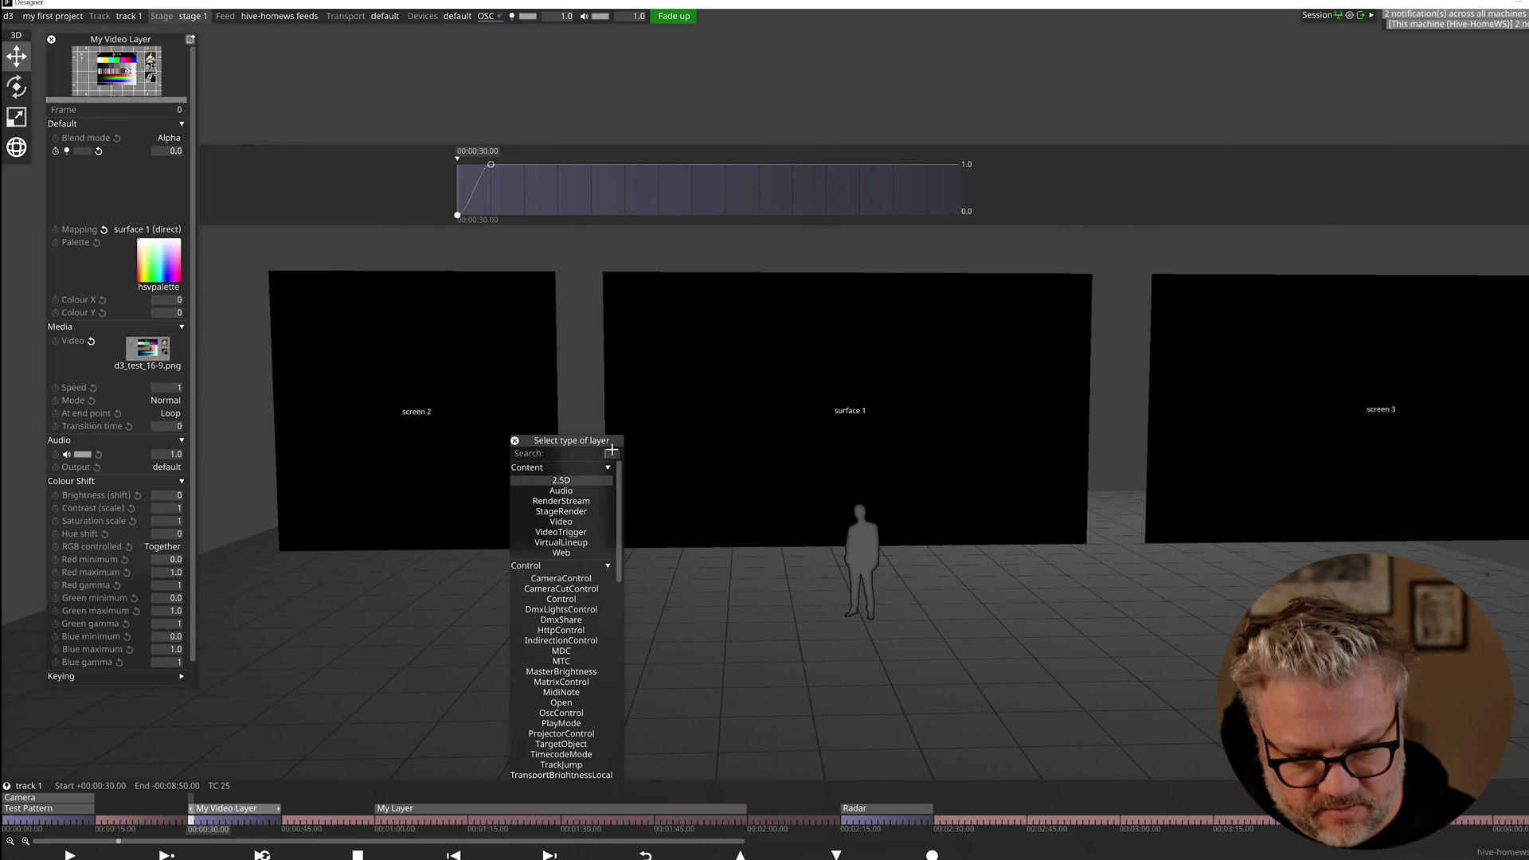
{"action": "left_click", "coordinate": [561, 521]}
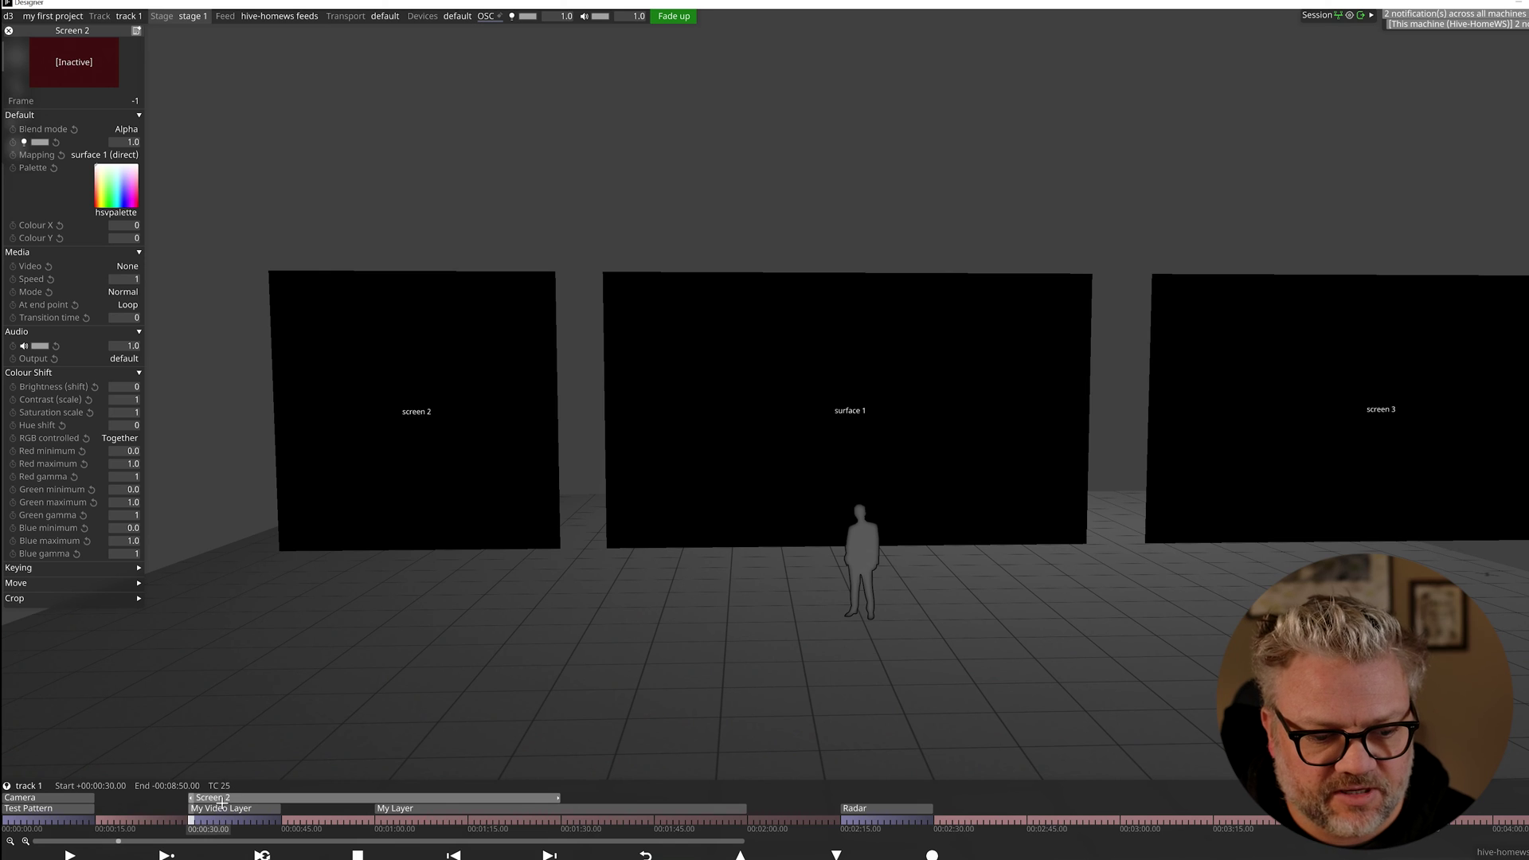
{"action": "left_click_drag", "start_coordinate": [561, 795], "coordinate": [280, 796]}
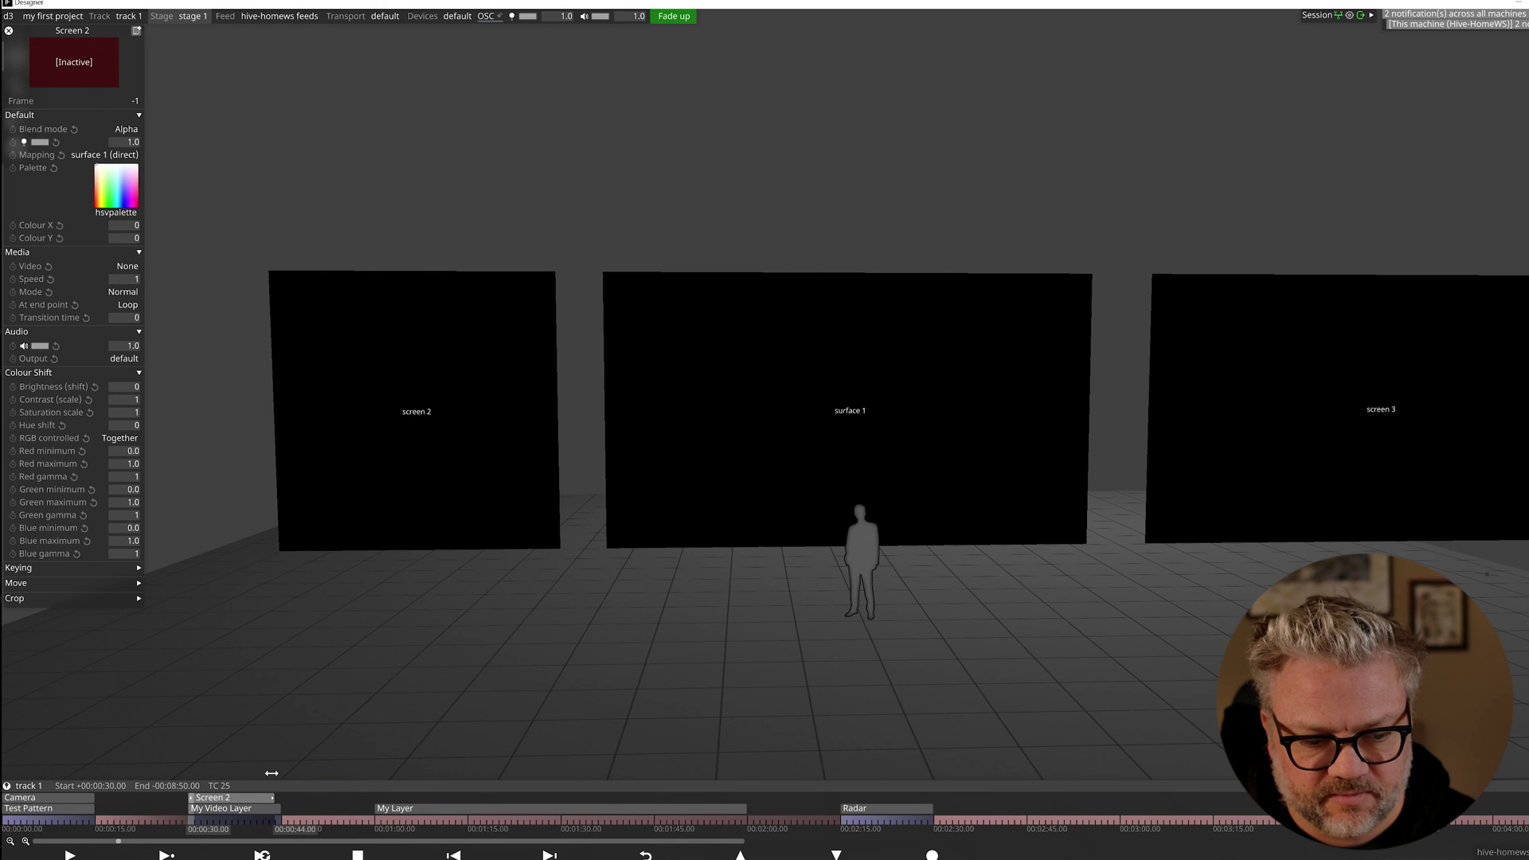
{"action": "left_click", "coordinate": [228, 818]}
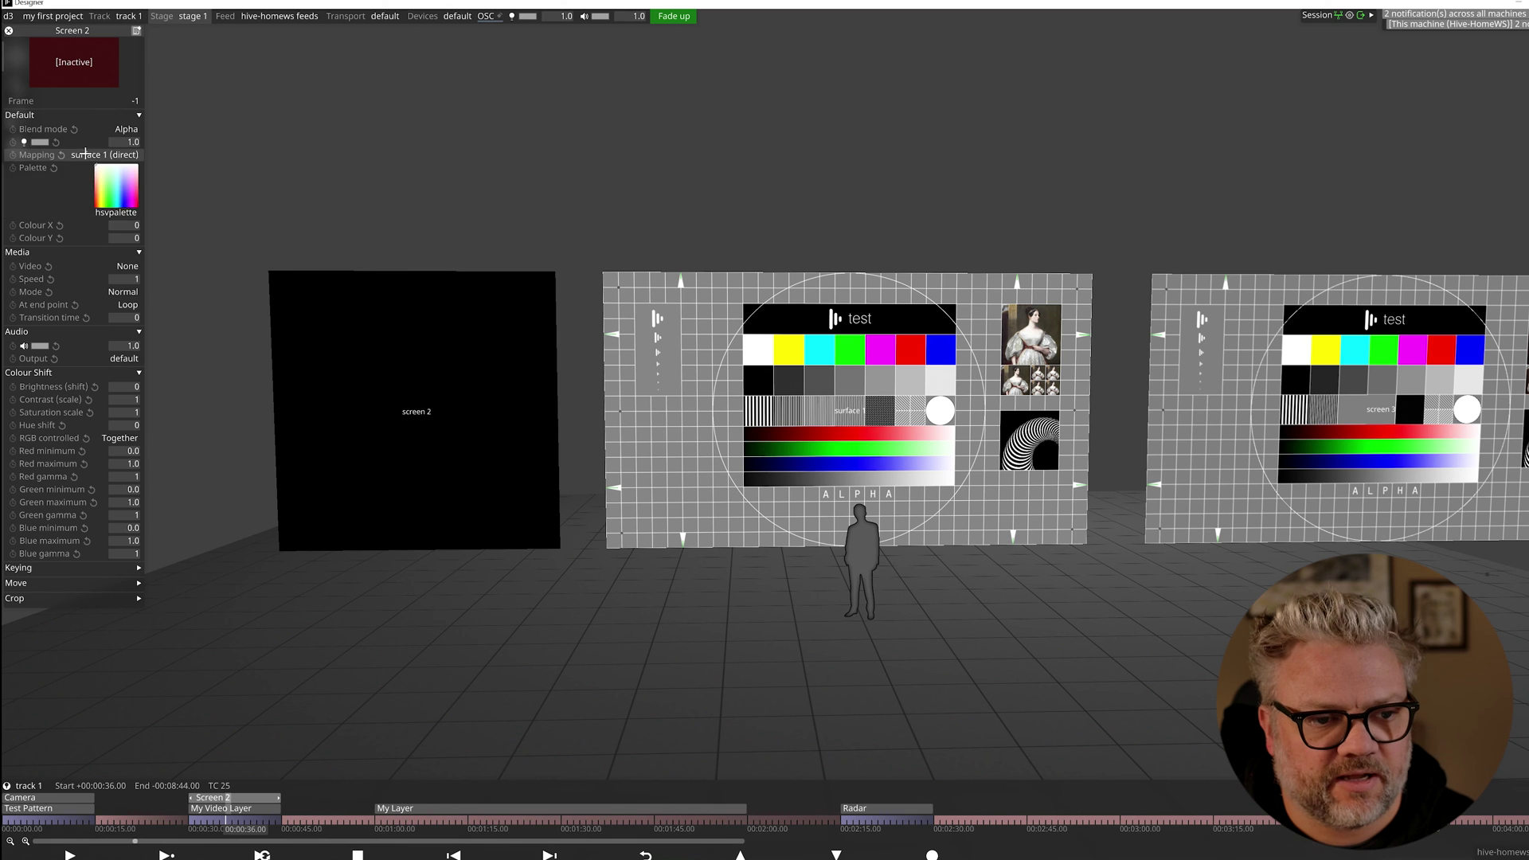
Step: Map the Screen 2 layer to screen 2 (direct) and set its video to d3_test_16-9.png
{"action": "left_click", "coordinate": [103, 154]}
{"action": "left_click", "coordinate": [266, 169]}
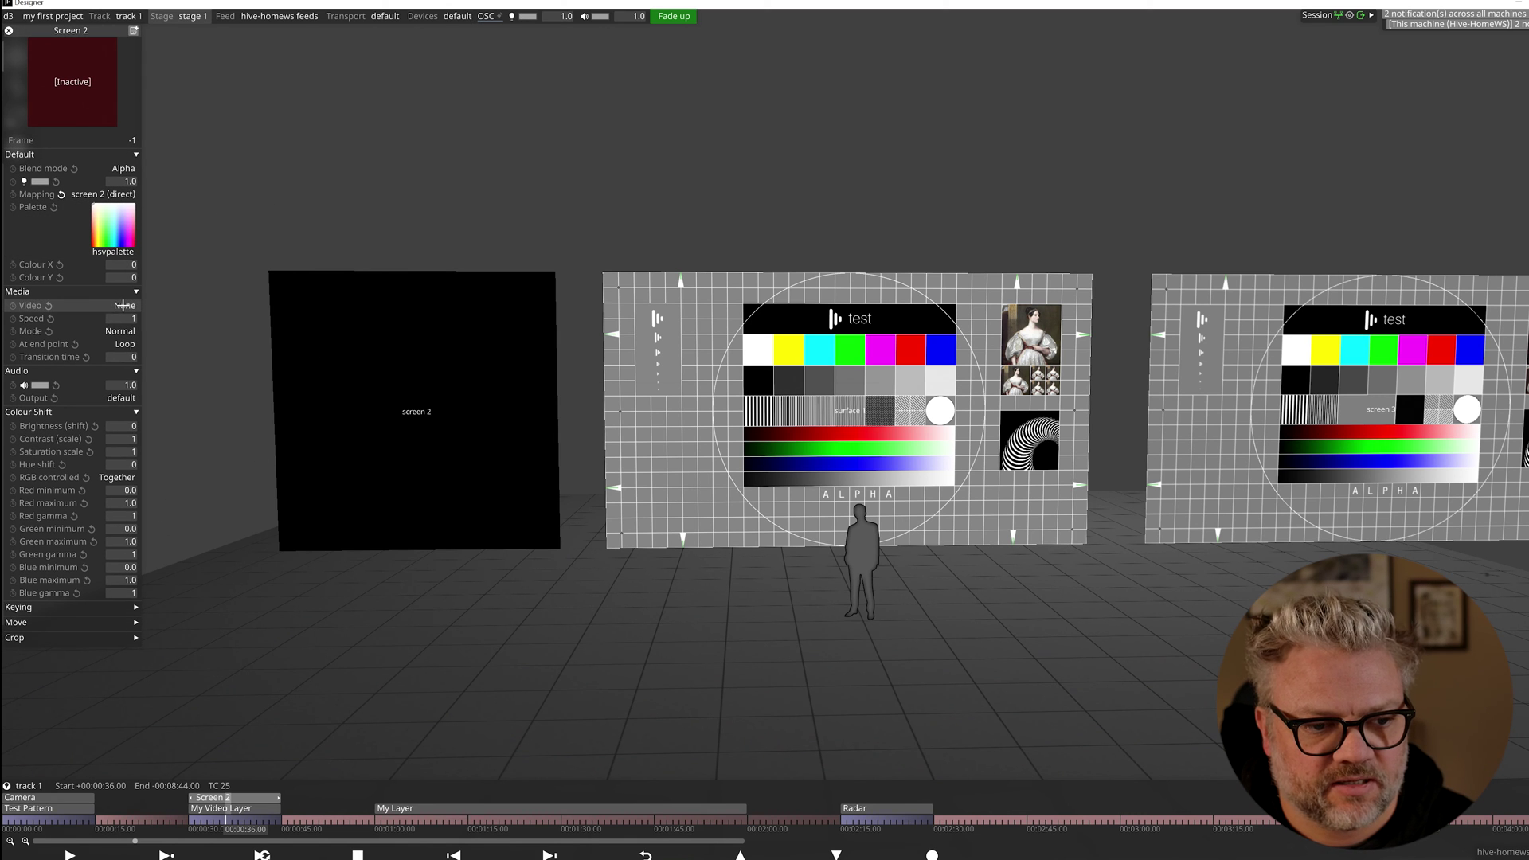
{"action": "left_click", "coordinate": [120, 305]}
{"action": "left_click", "coordinate": [535, 301]}
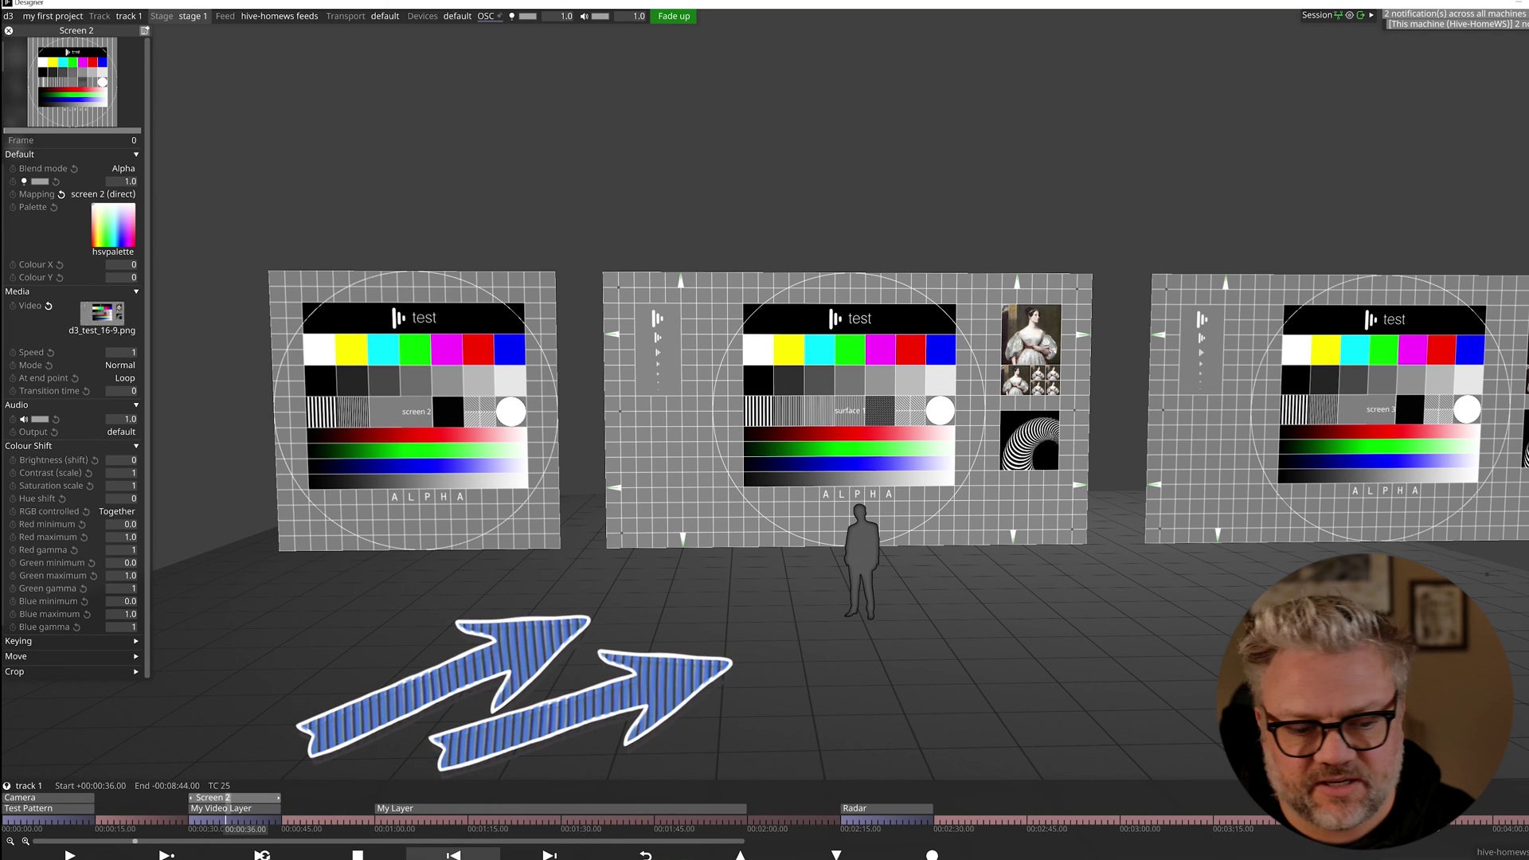
Step: On My Video Layer, remove screen 3 from the surface 1 (direct) mapping's Screens list
{"action": "left_click", "coordinate": [227, 809]}
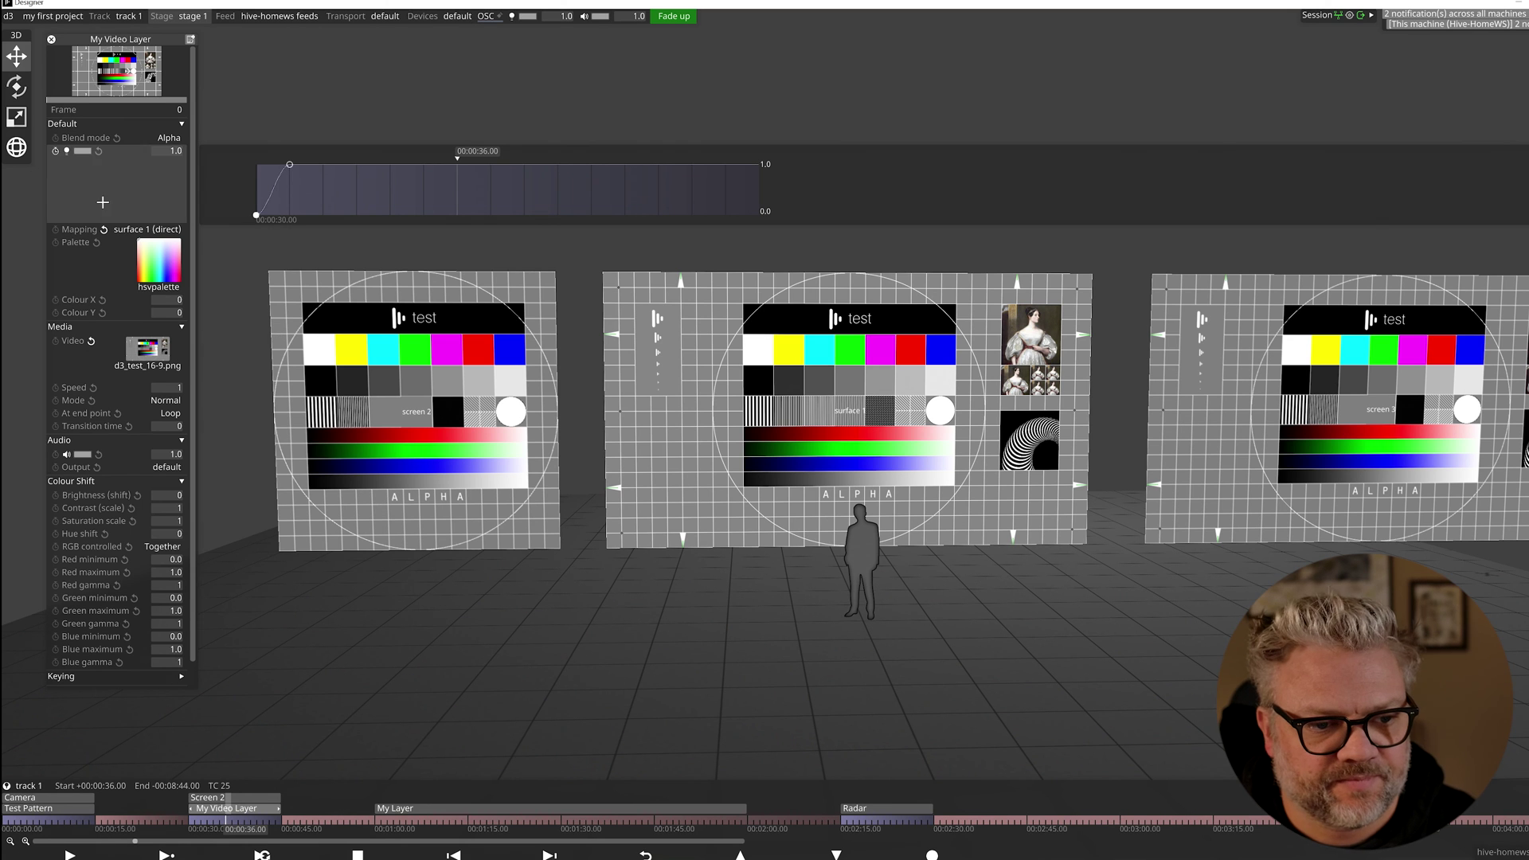
{"action": "left_click", "coordinate": [148, 229]}
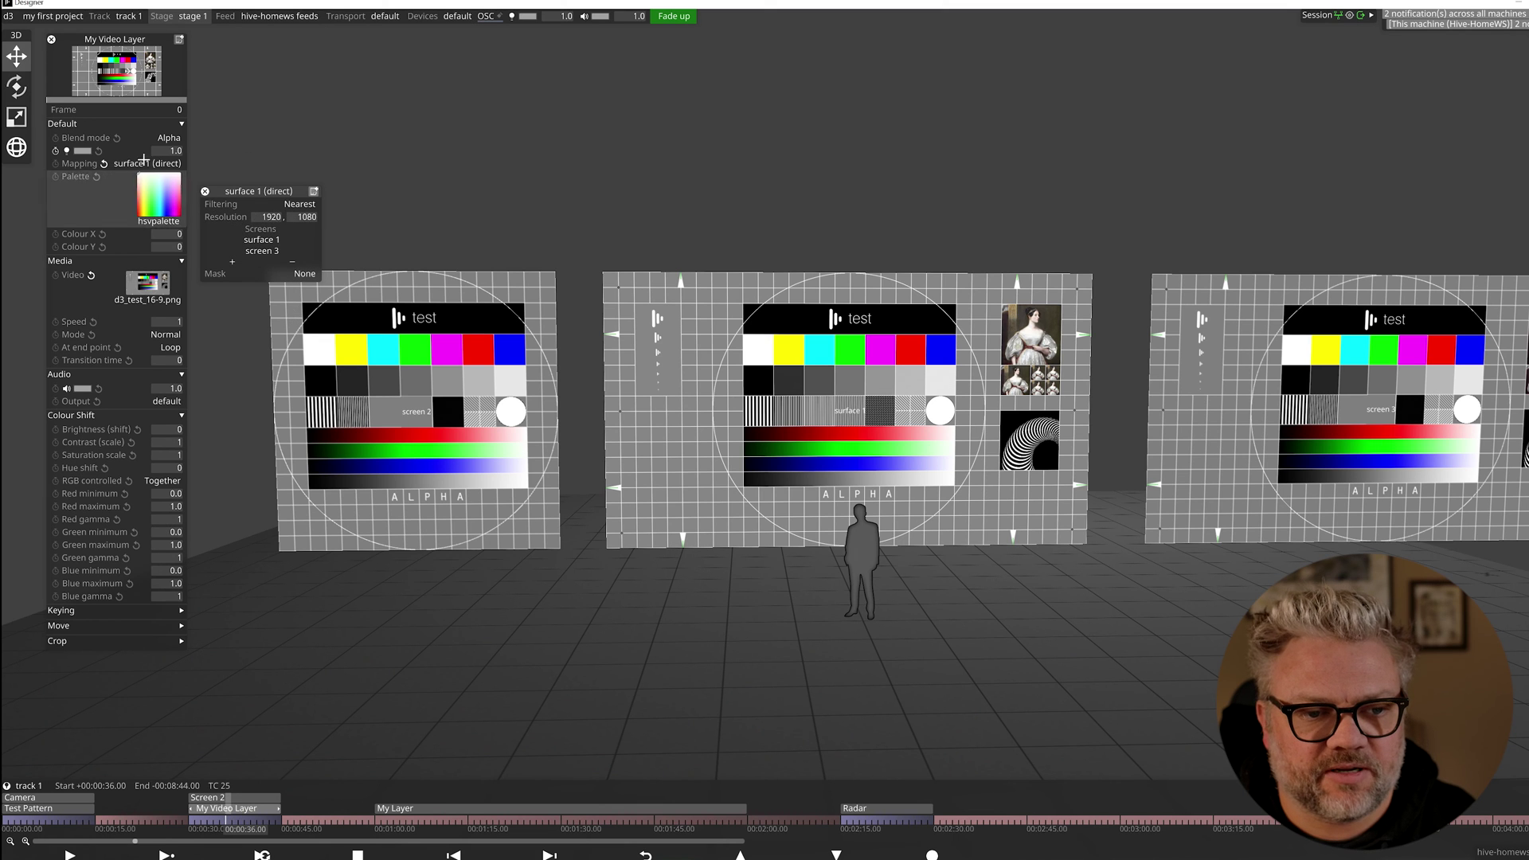
{"action": "left_click", "coordinate": [293, 261]}
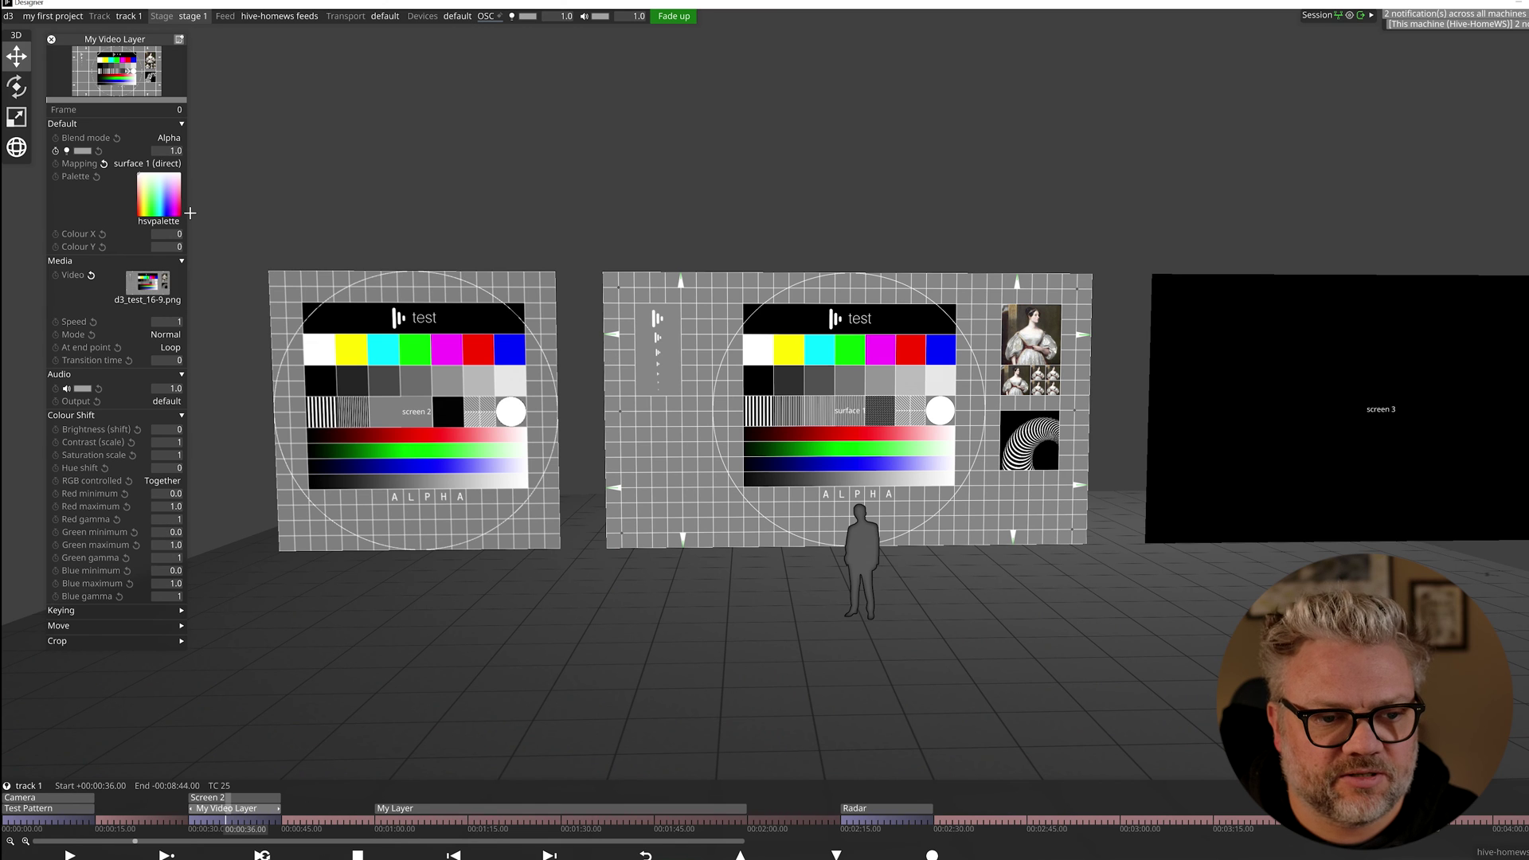
Step: Create a new direct mapping named Both16_9Screens for My Video Layer
{"action": "left_click", "coordinate": [147, 164]}
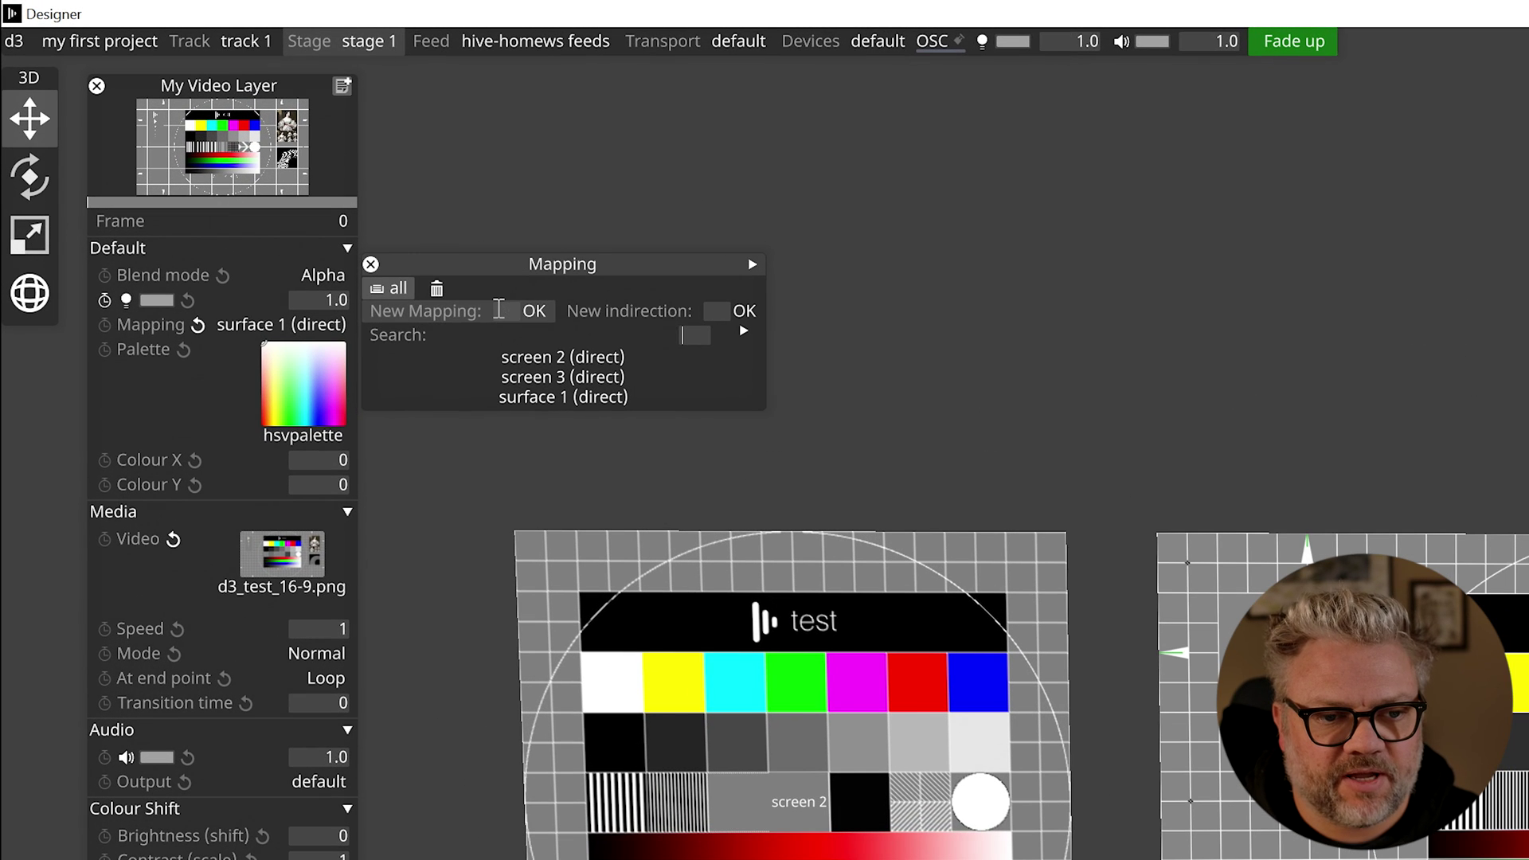
{"action": "left_click", "coordinate": [499, 310]}
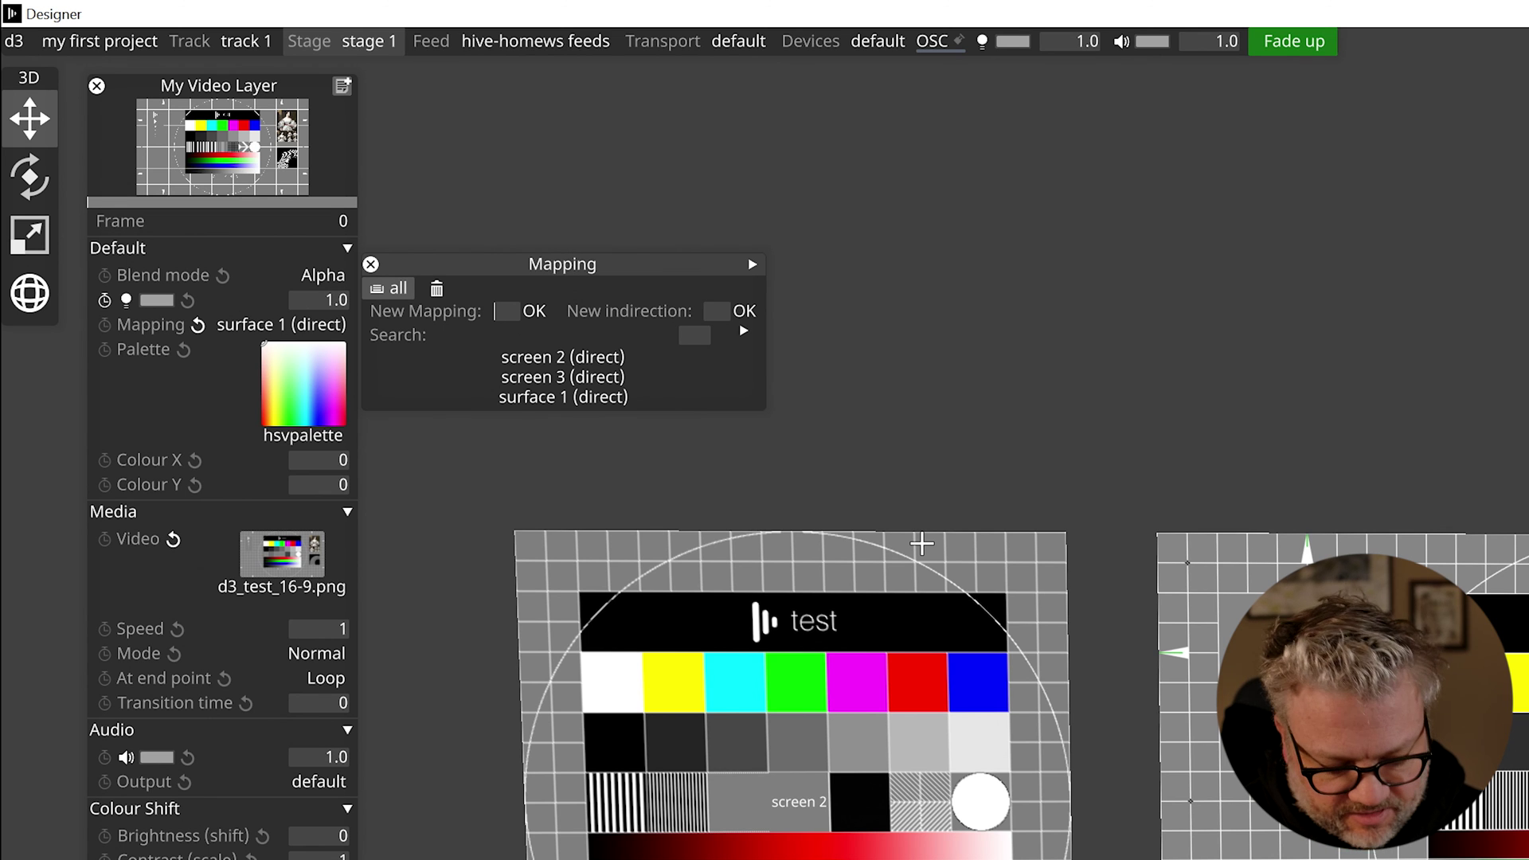
{"action": "type", "text": "Both"}
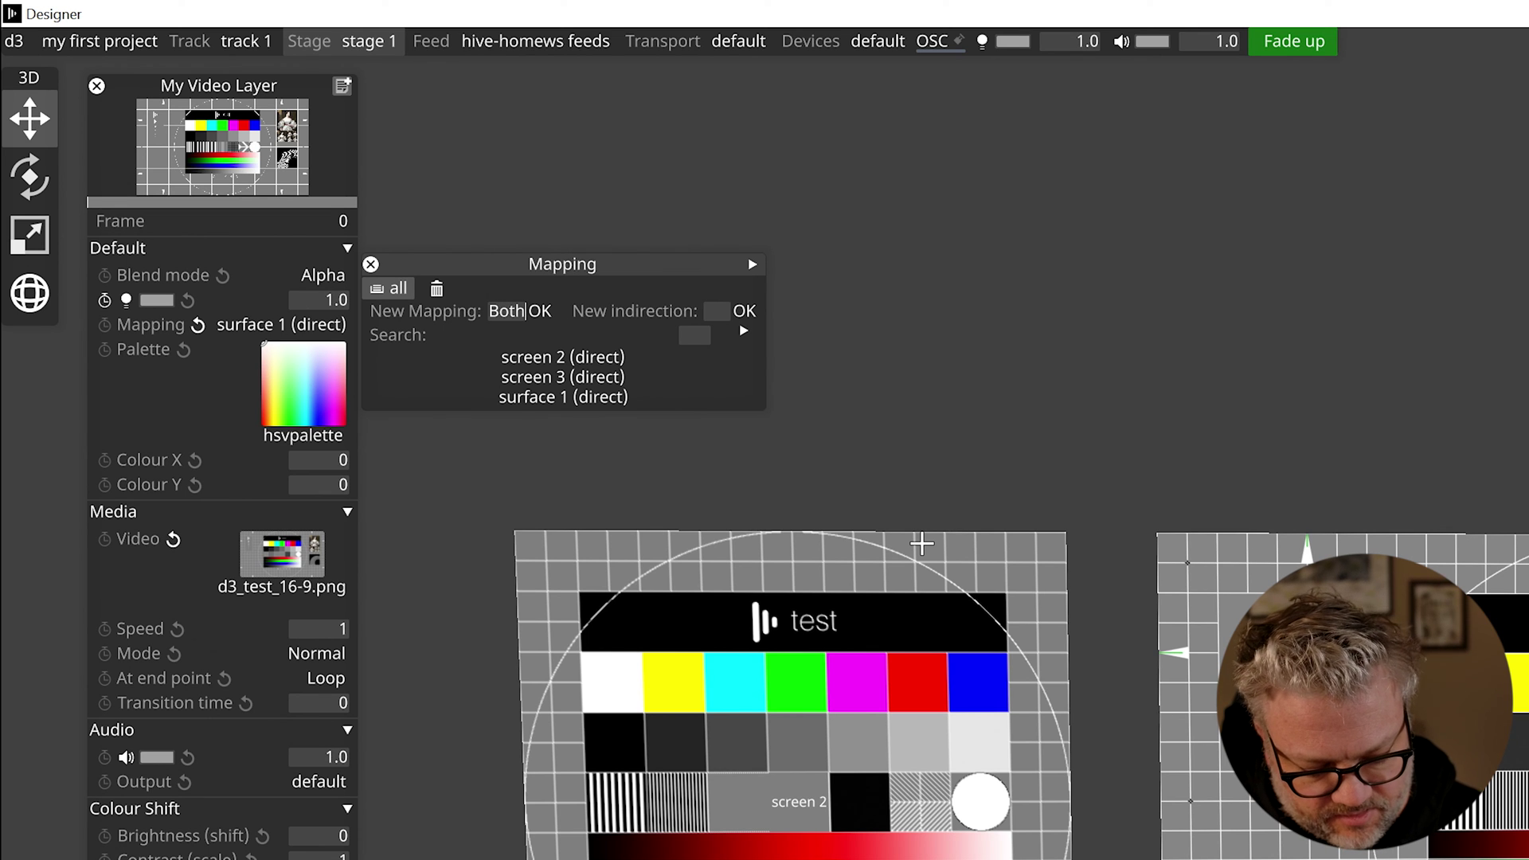
{"action": "type", "text": "16_9S"}
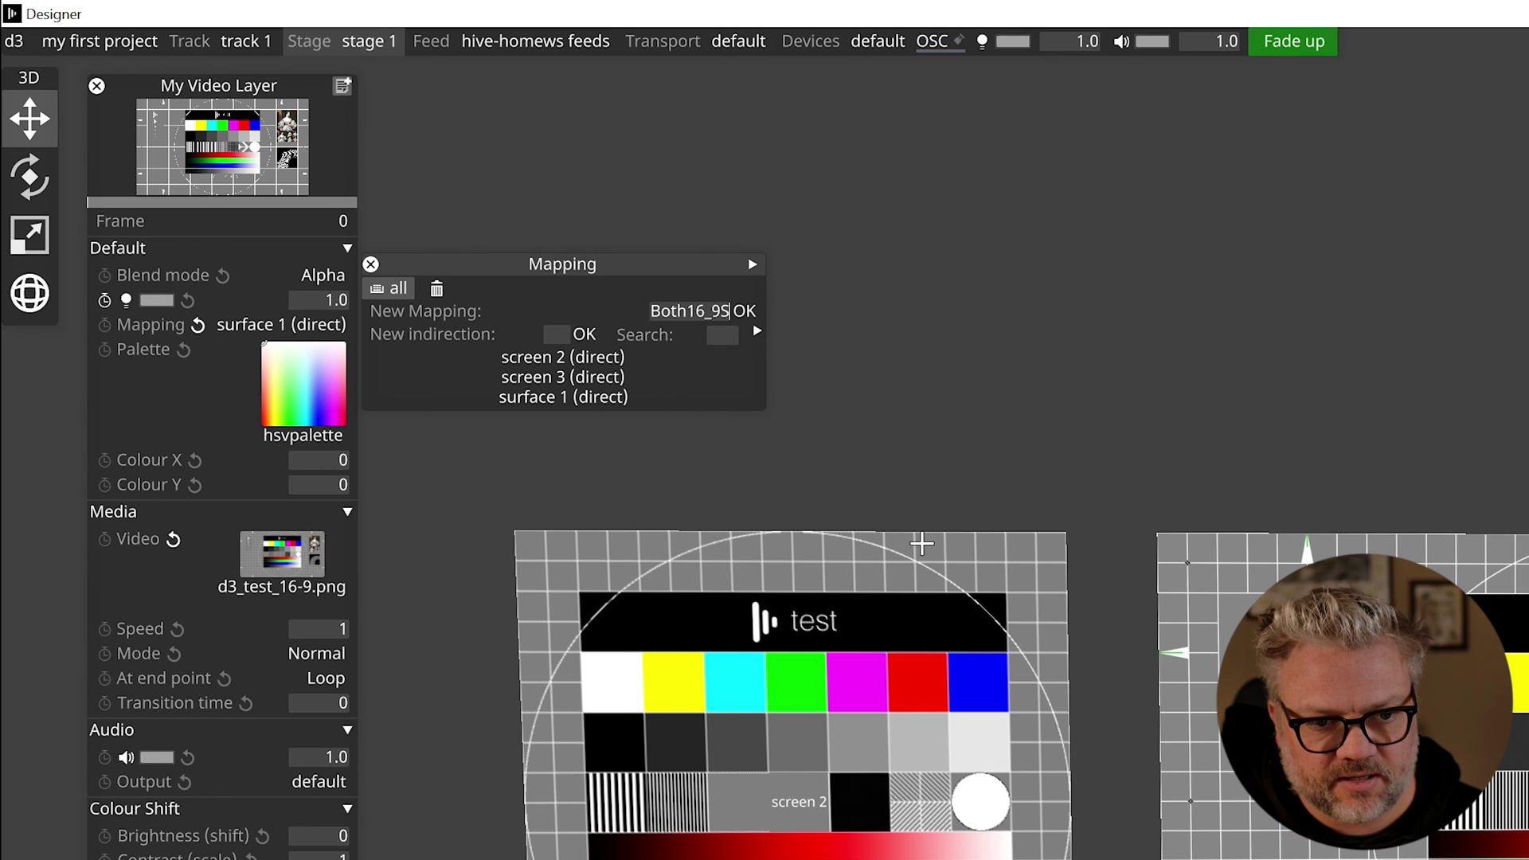
{"action": "type", "text": "creens"}
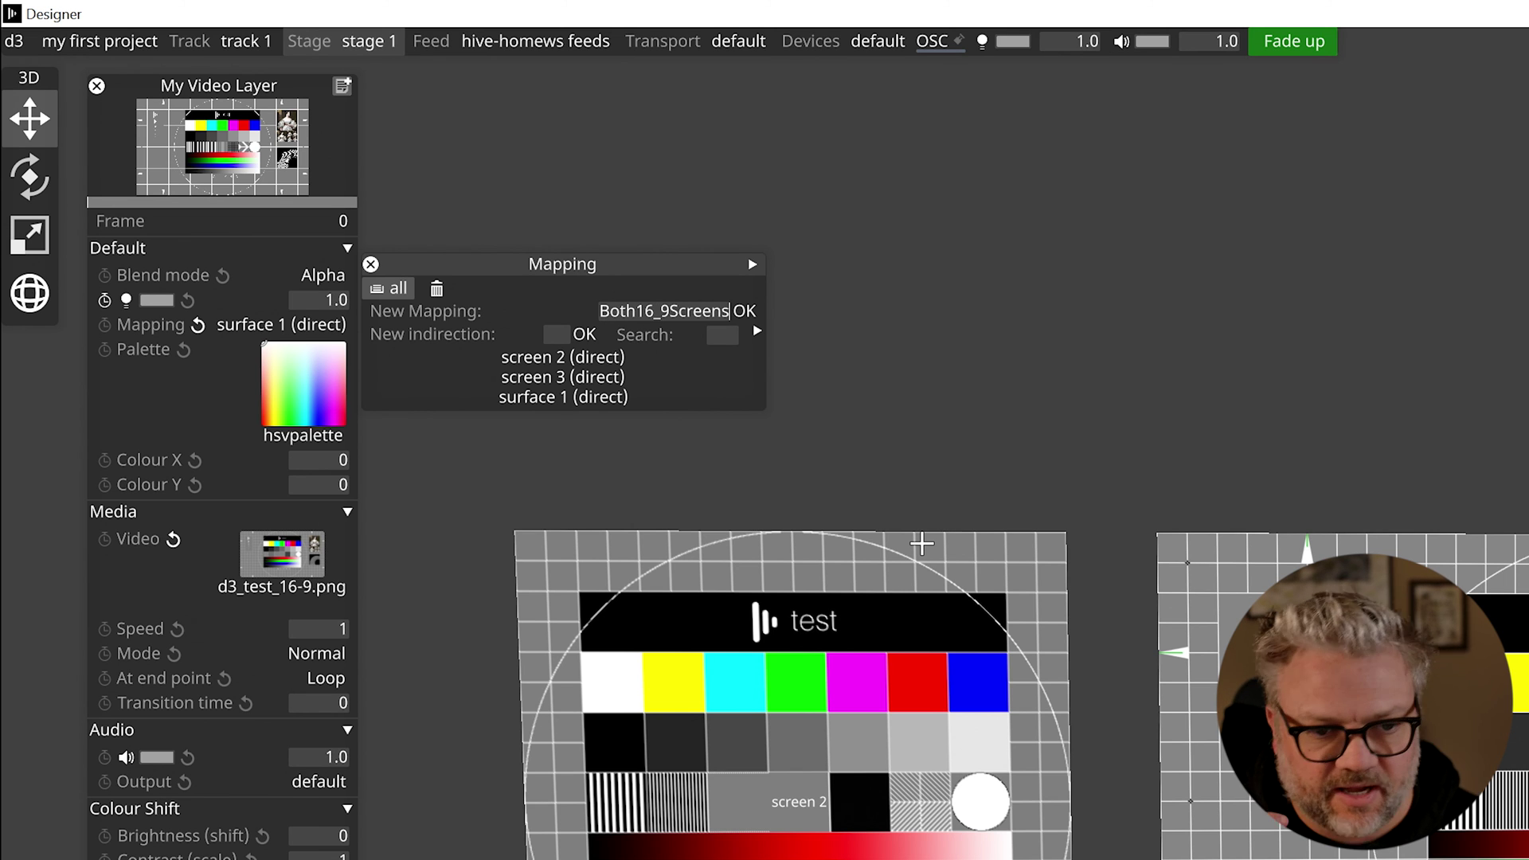
{"action": "left_click", "coordinate": [745, 310]}
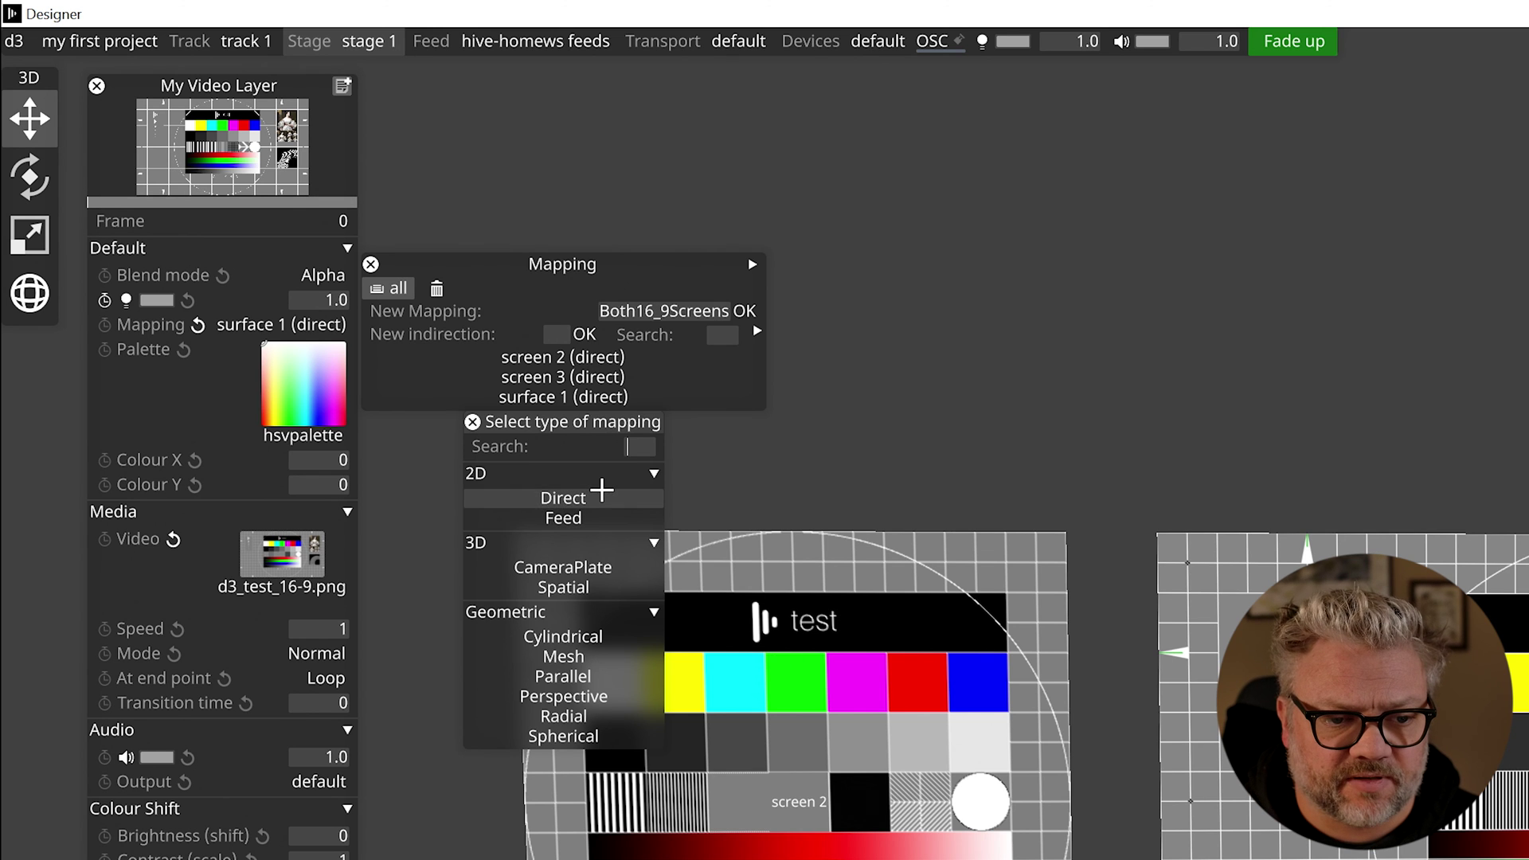
{"action": "left_click", "coordinate": [605, 498]}
Step: Set the new mapping's resolution to 1920 × 1080
{"action": "left_click", "coordinate": [517, 320]}
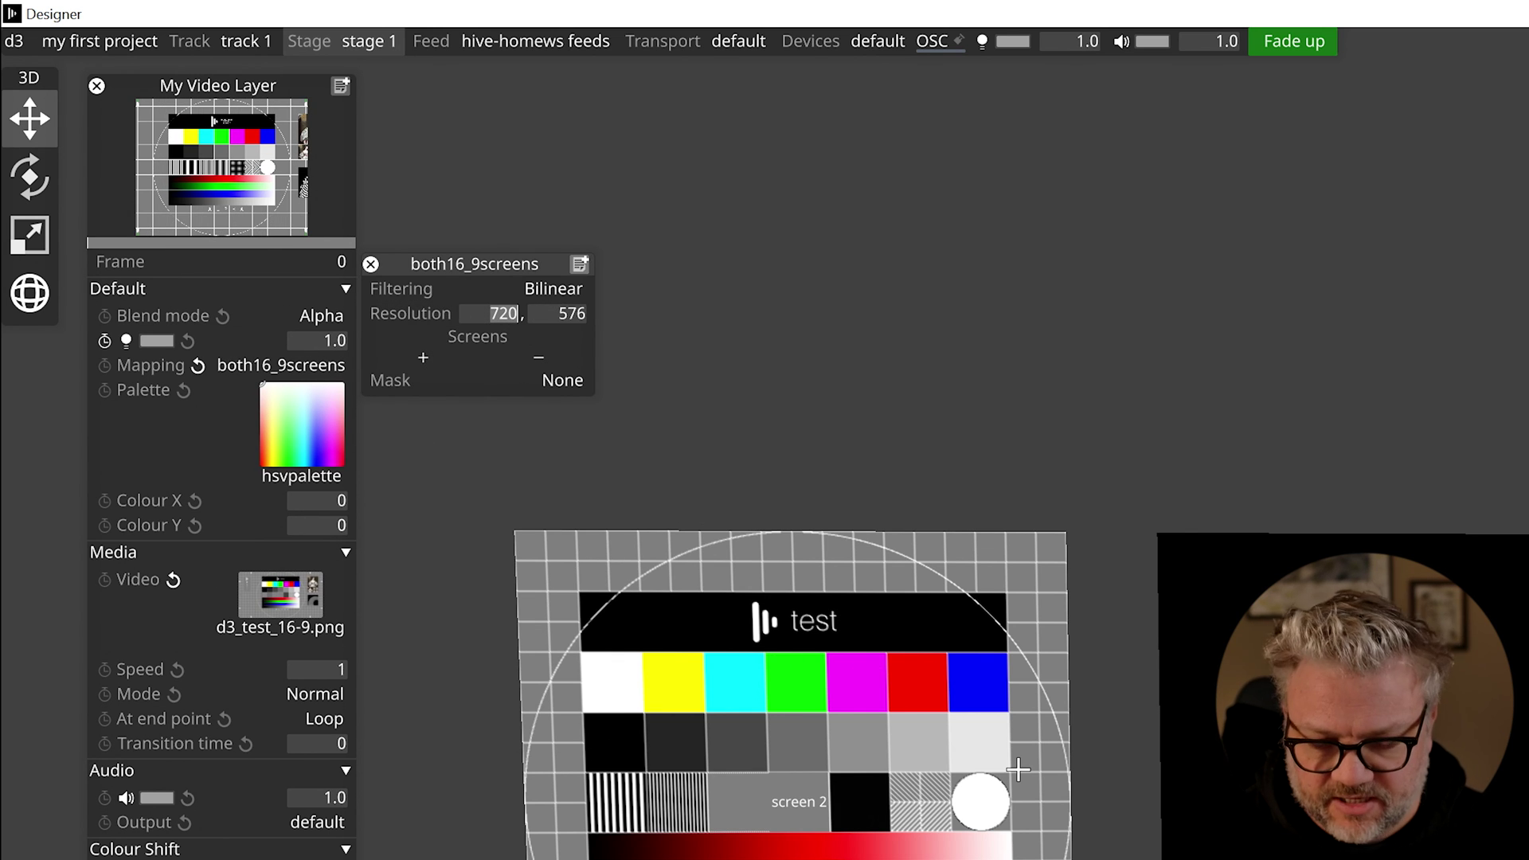
{"action": "type", "text": "1920"}
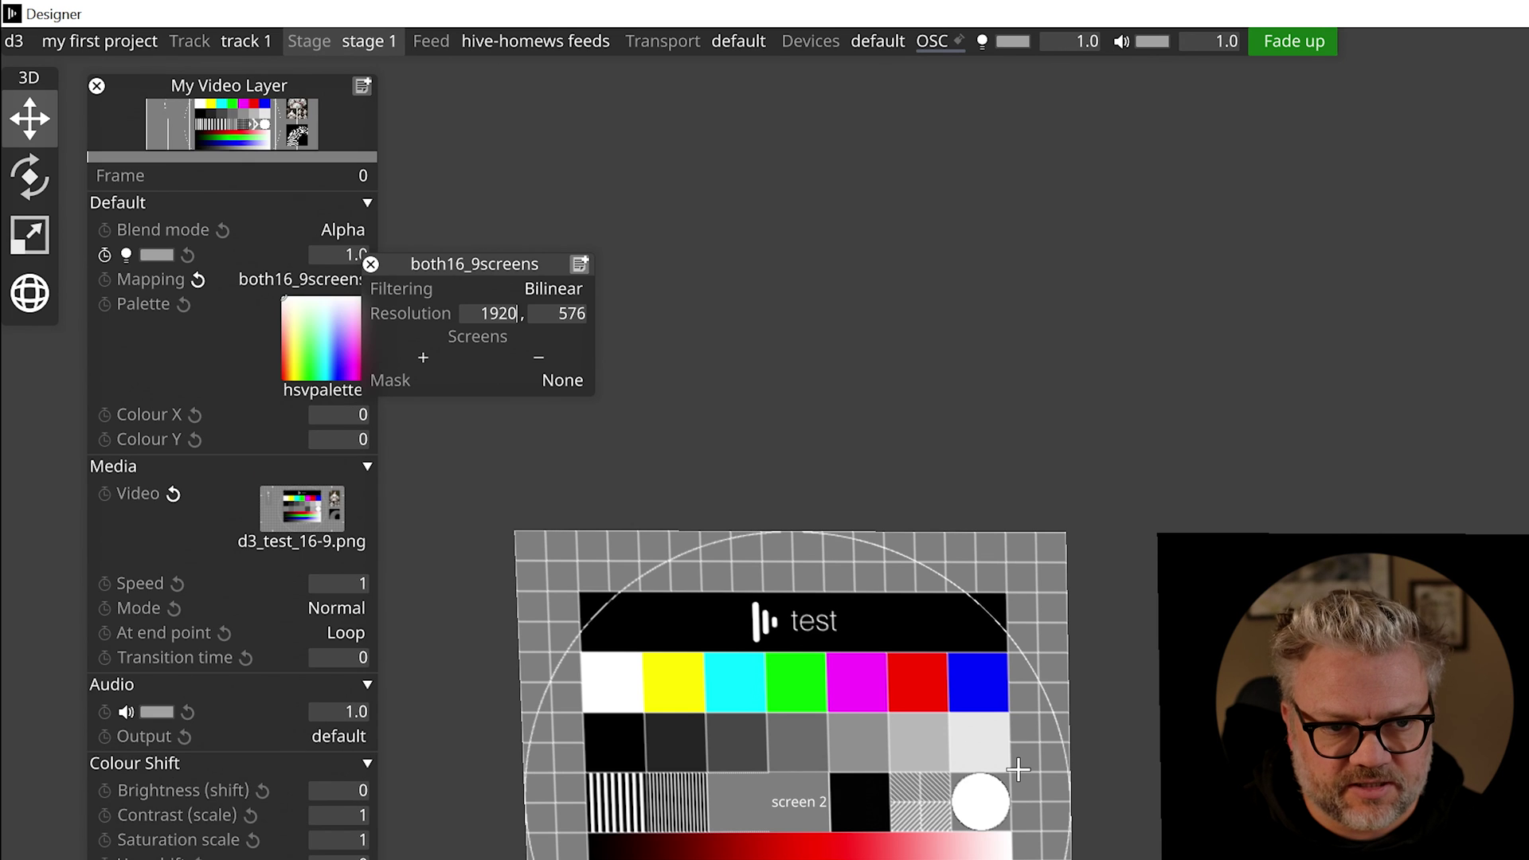
{"action": "key", "text": "Tab"}
{"action": "type", "text": "1080"}
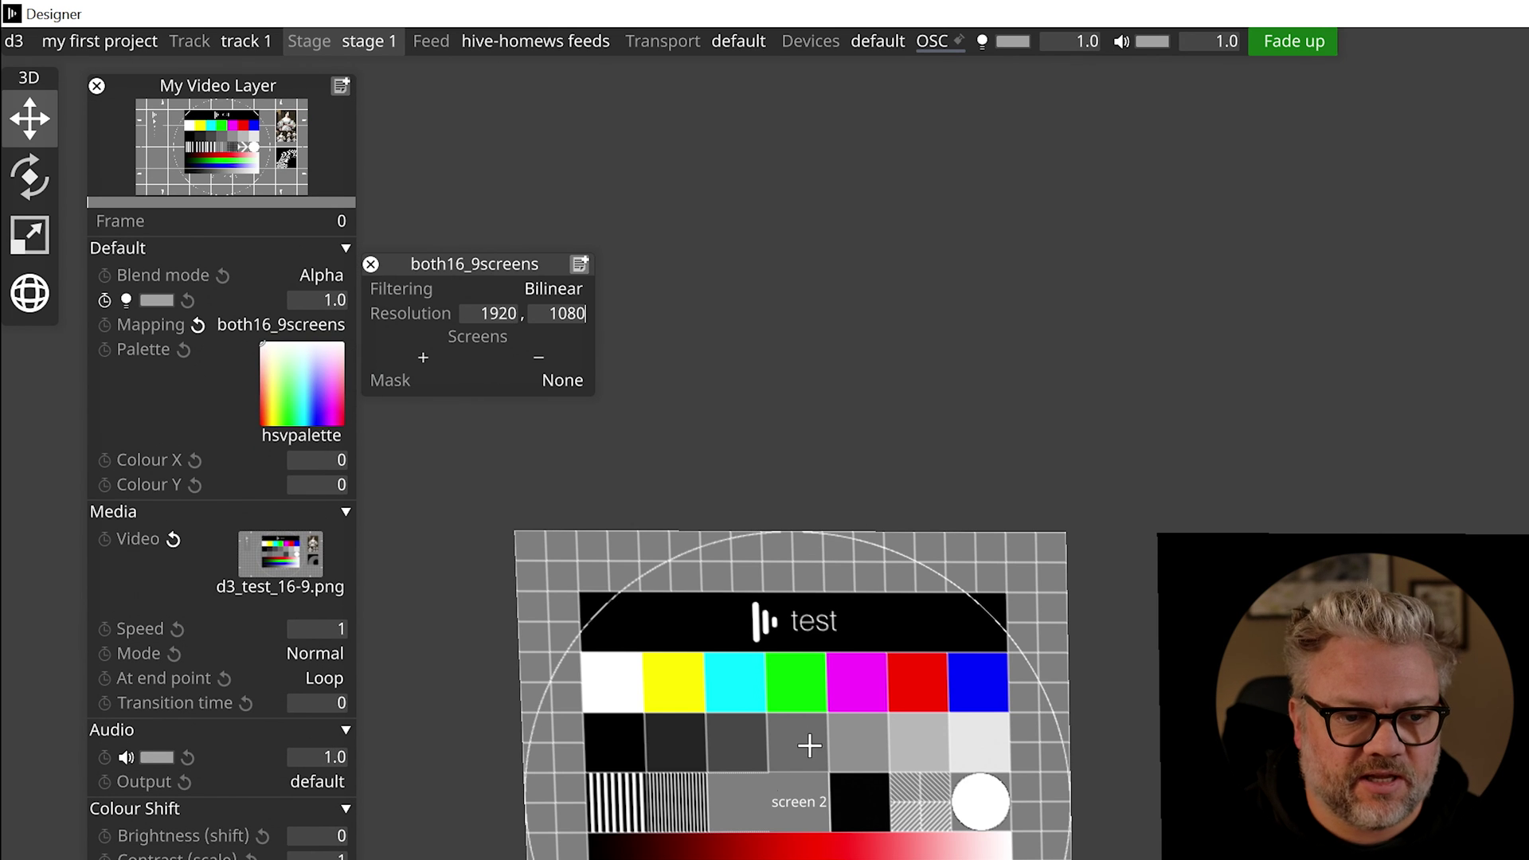
{"action": "left_click", "coordinate": [281, 557]}
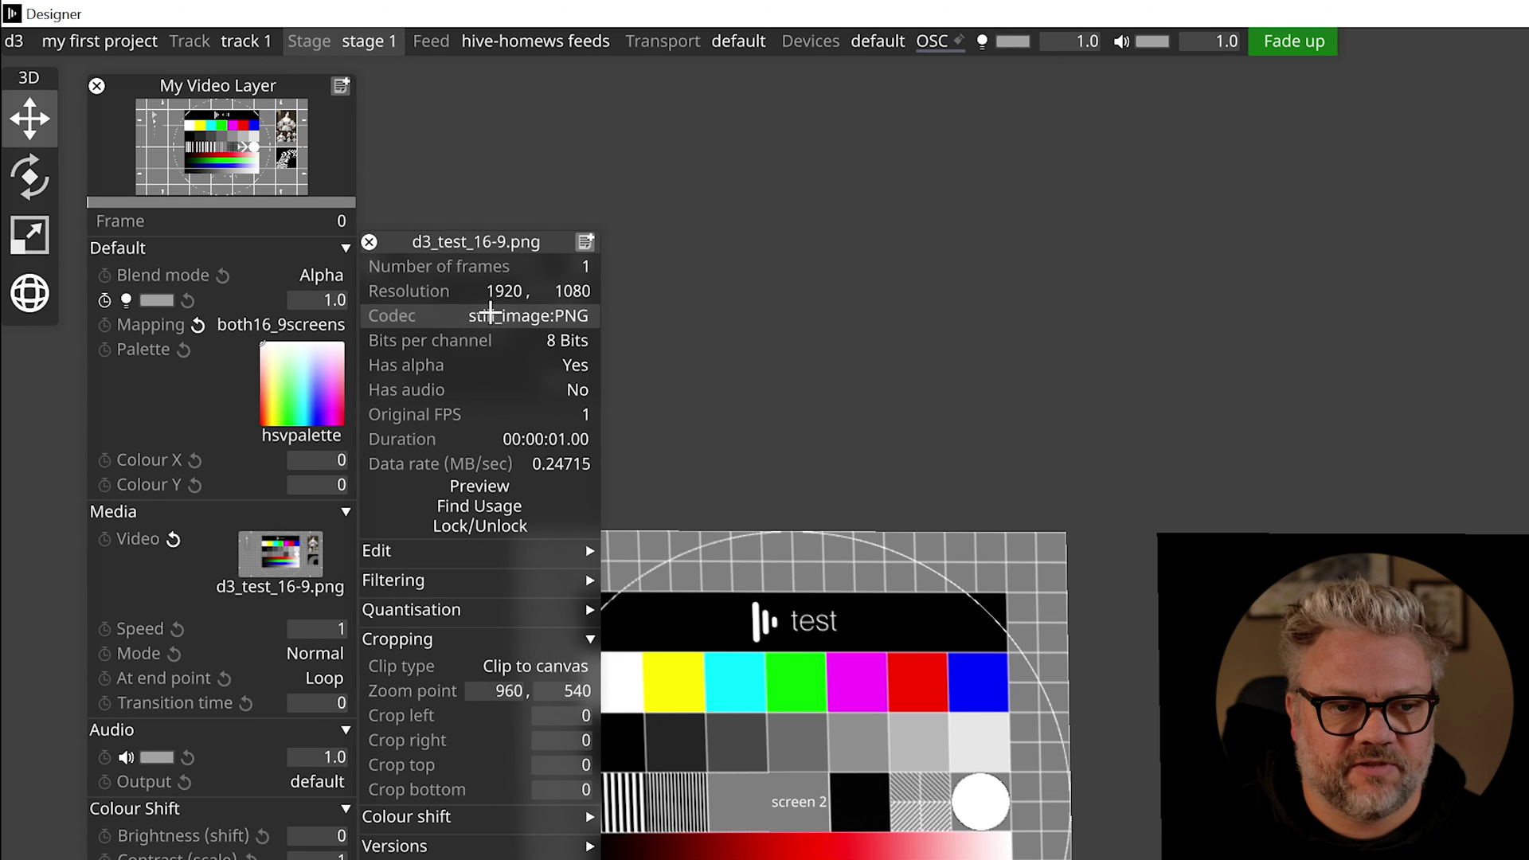
{"action": "left_click", "coordinate": [369, 242]}
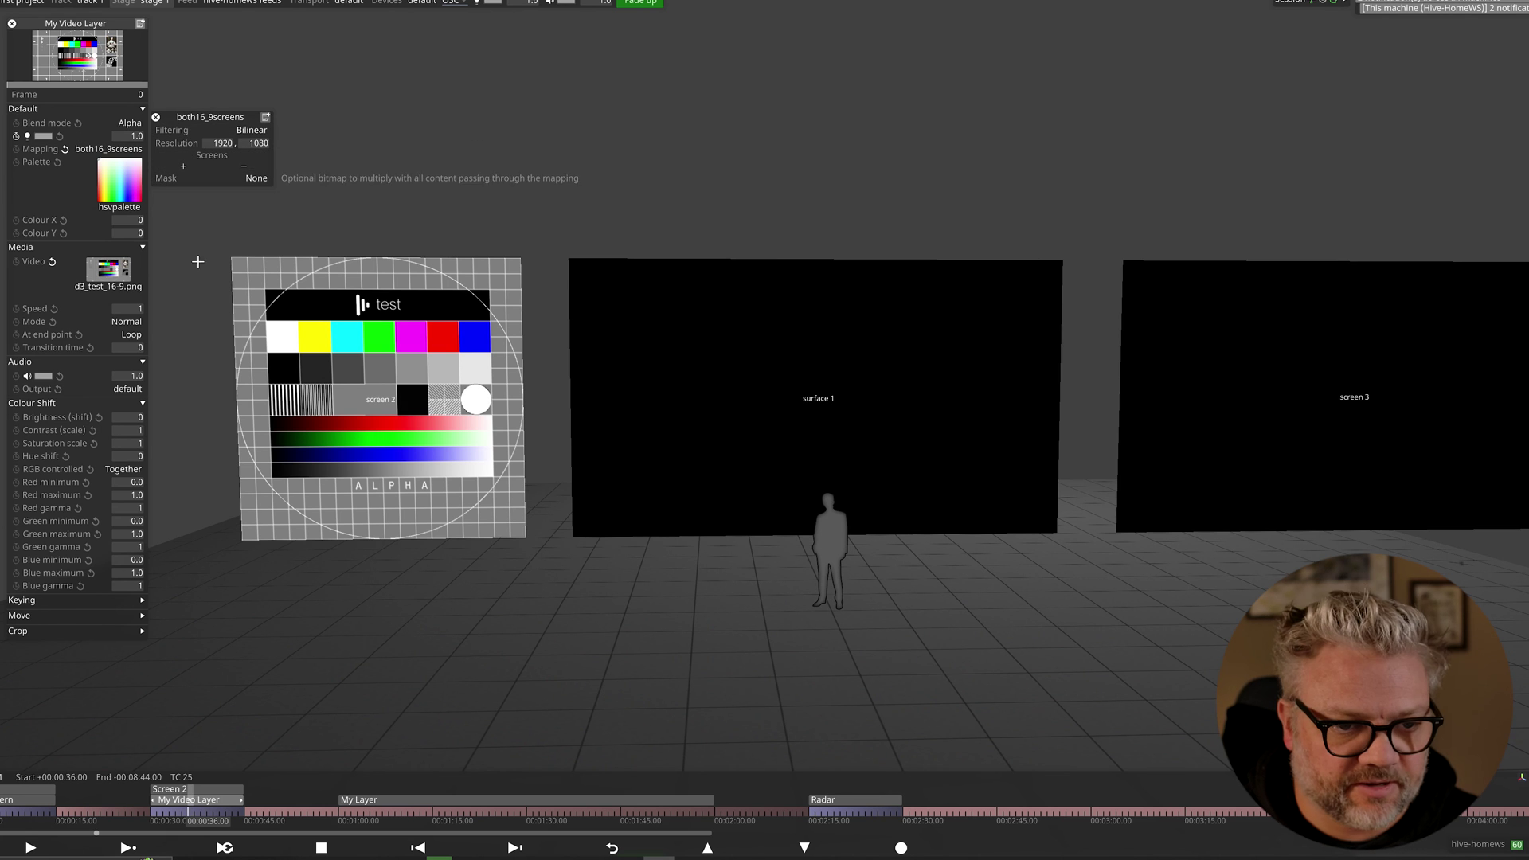
Step: Add surface 1 and screen 3 to the both16_9screens mapping's Screens list
{"action": "left_click", "coordinate": [184, 167]}
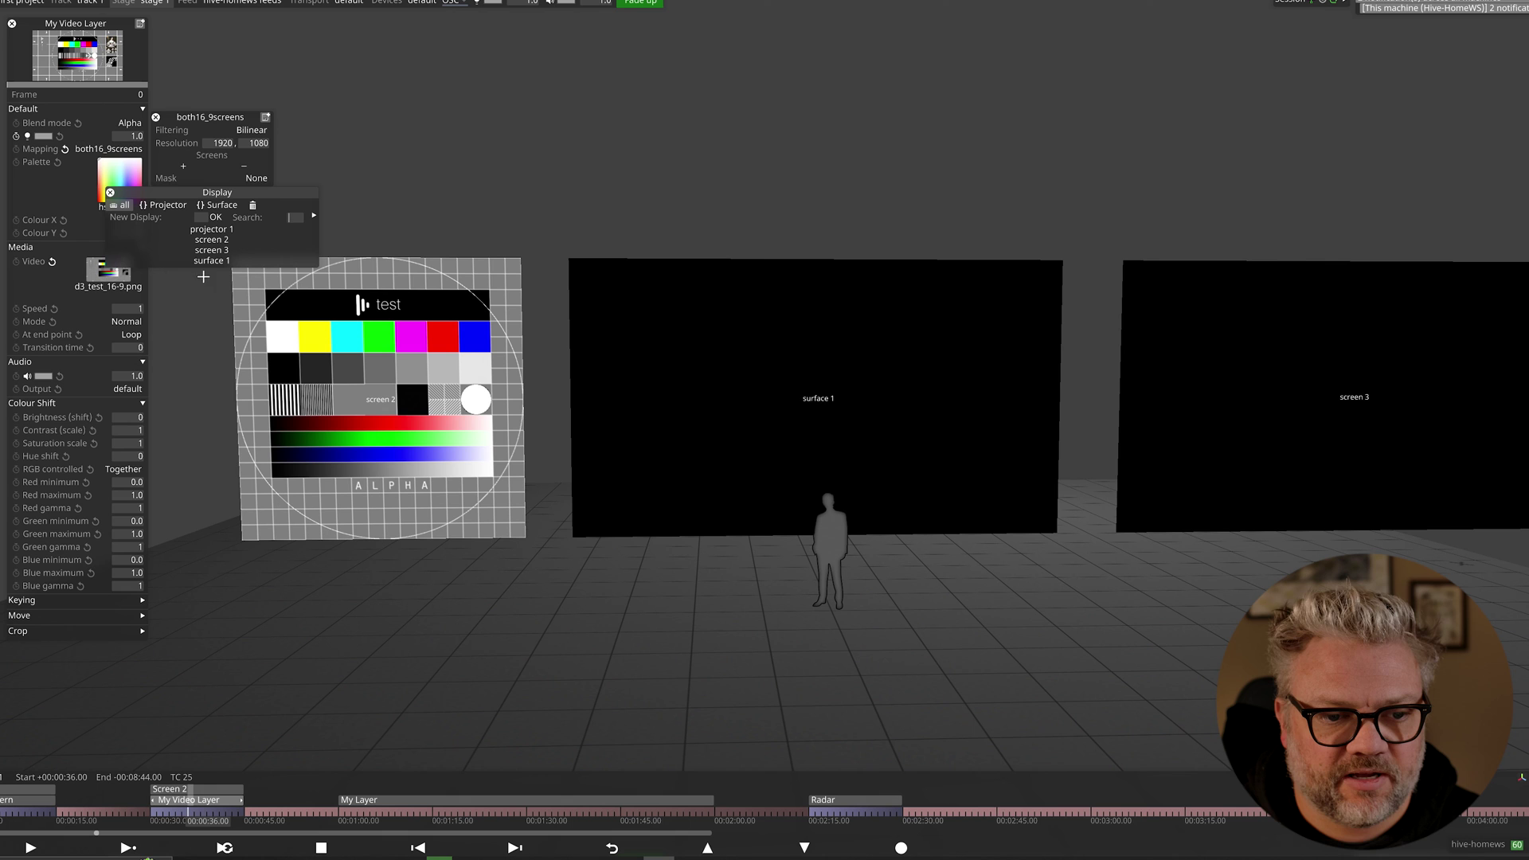
{"action": "left_click", "coordinate": [211, 260]}
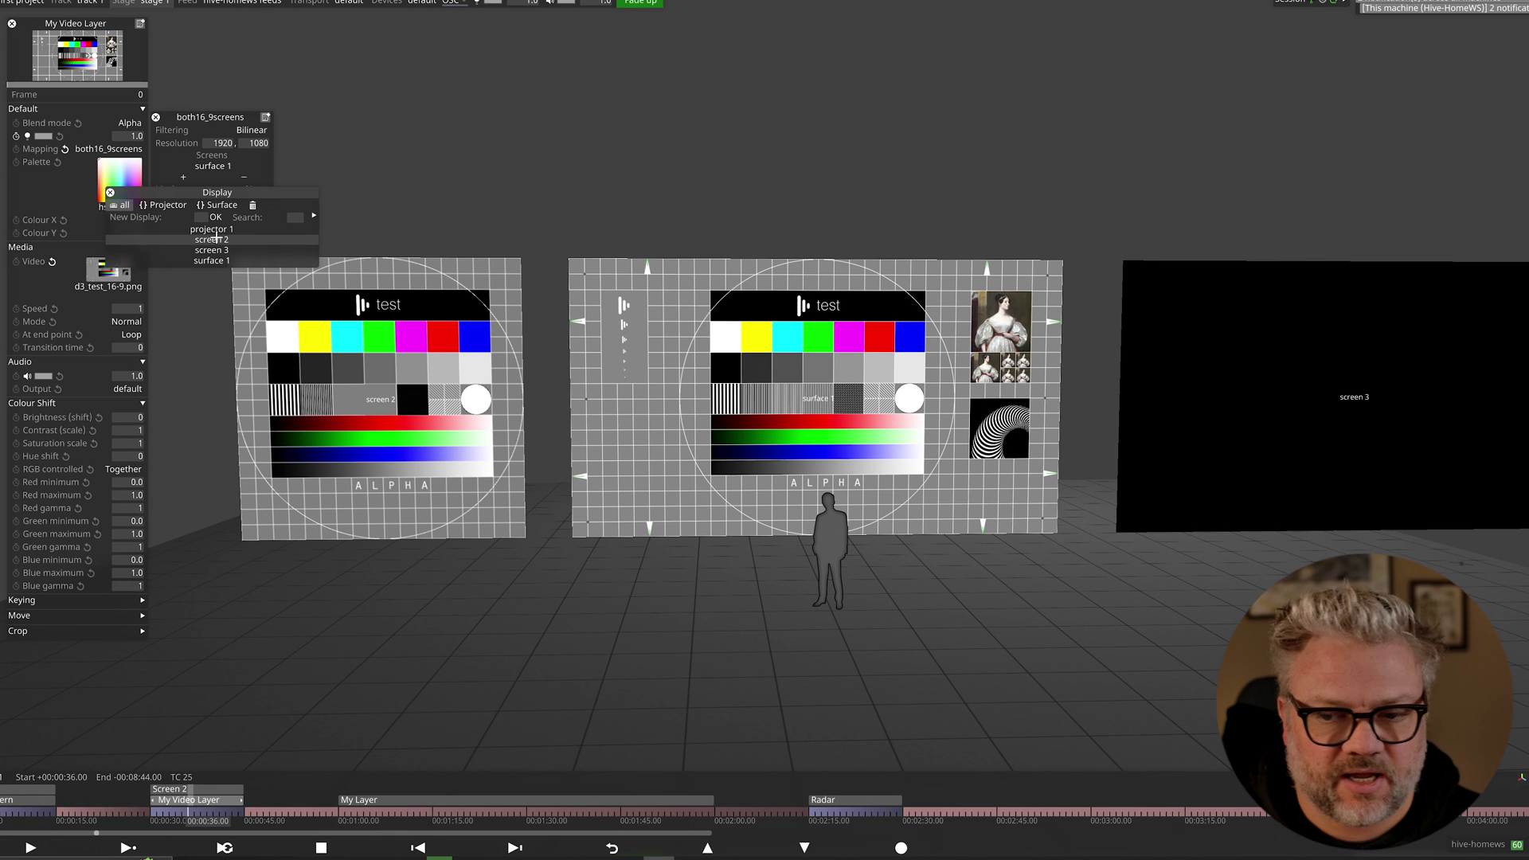
{"action": "left_click", "coordinate": [211, 250]}
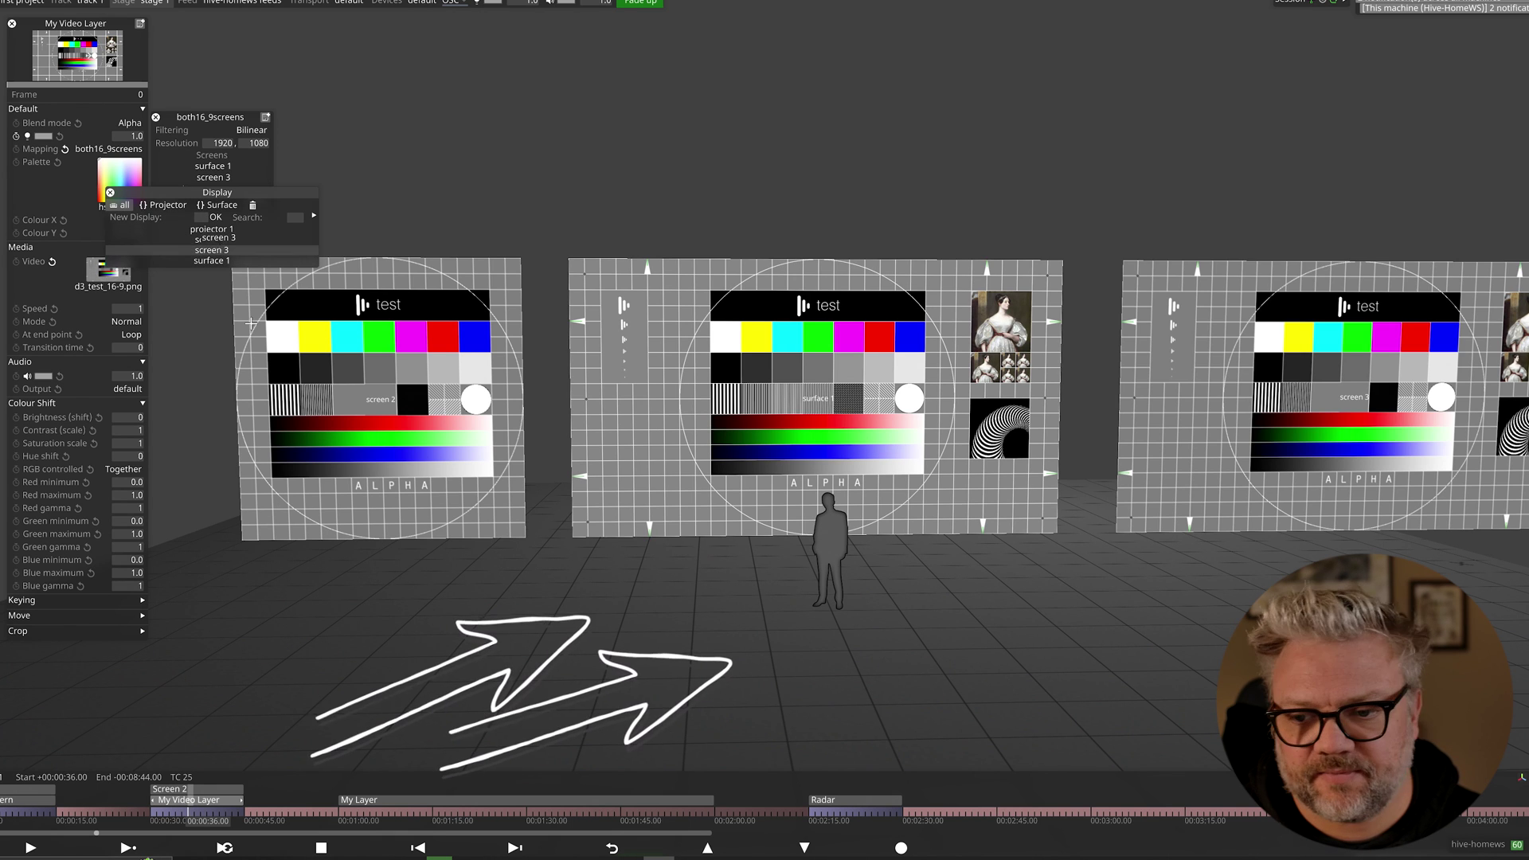
{"action": "left_click", "coordinate": [189, 644]}
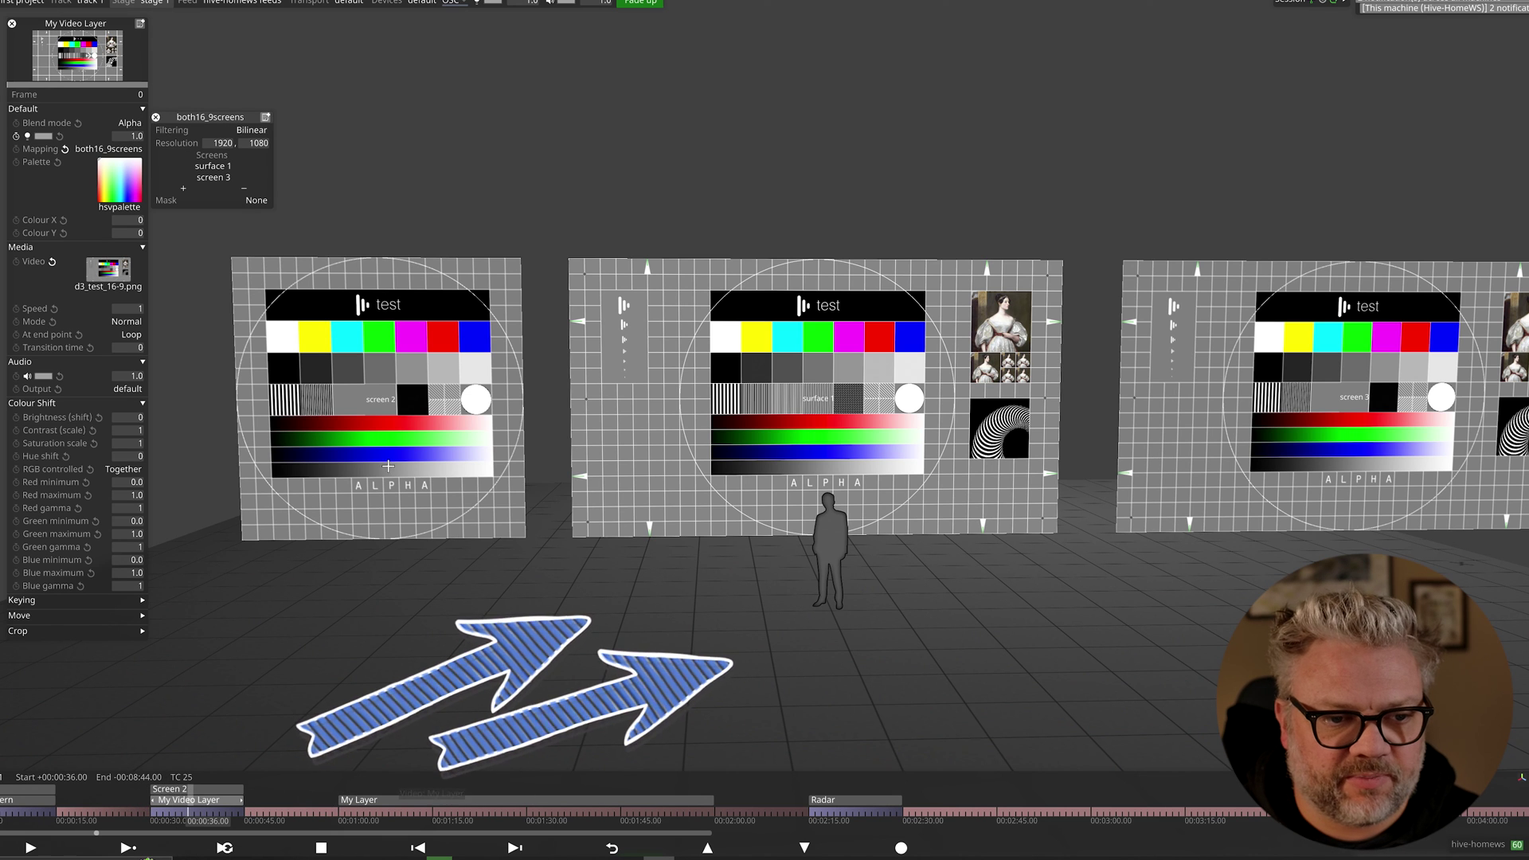
Step: Switch My Video Layer's mapping back to surface 1 (direct)
{"action": "left_click", "coordinate": [109, 149]}
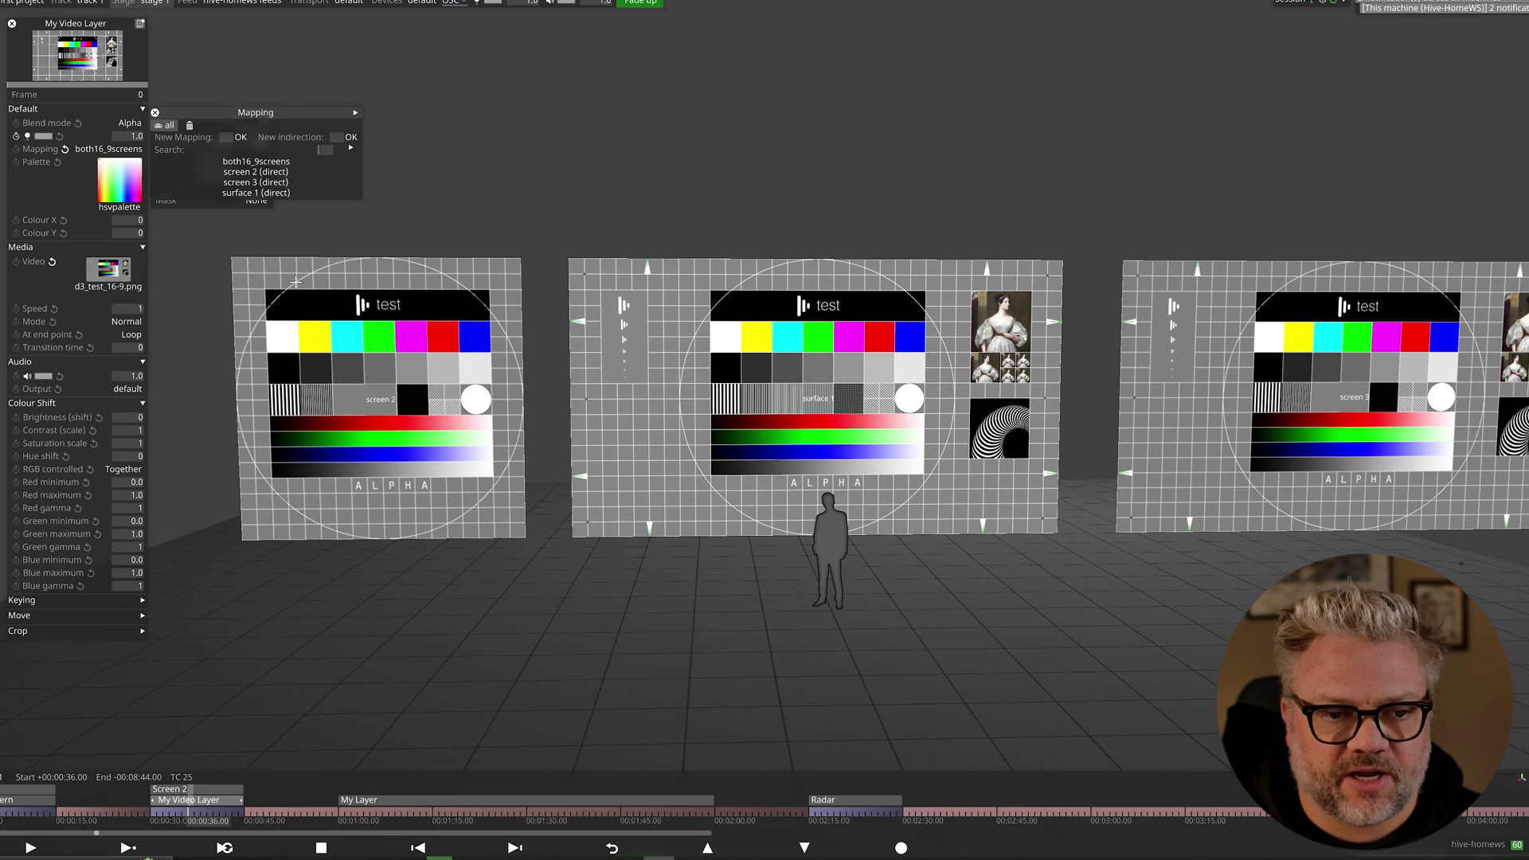
{"action": "left_click", "coordinate": [255, 193]}
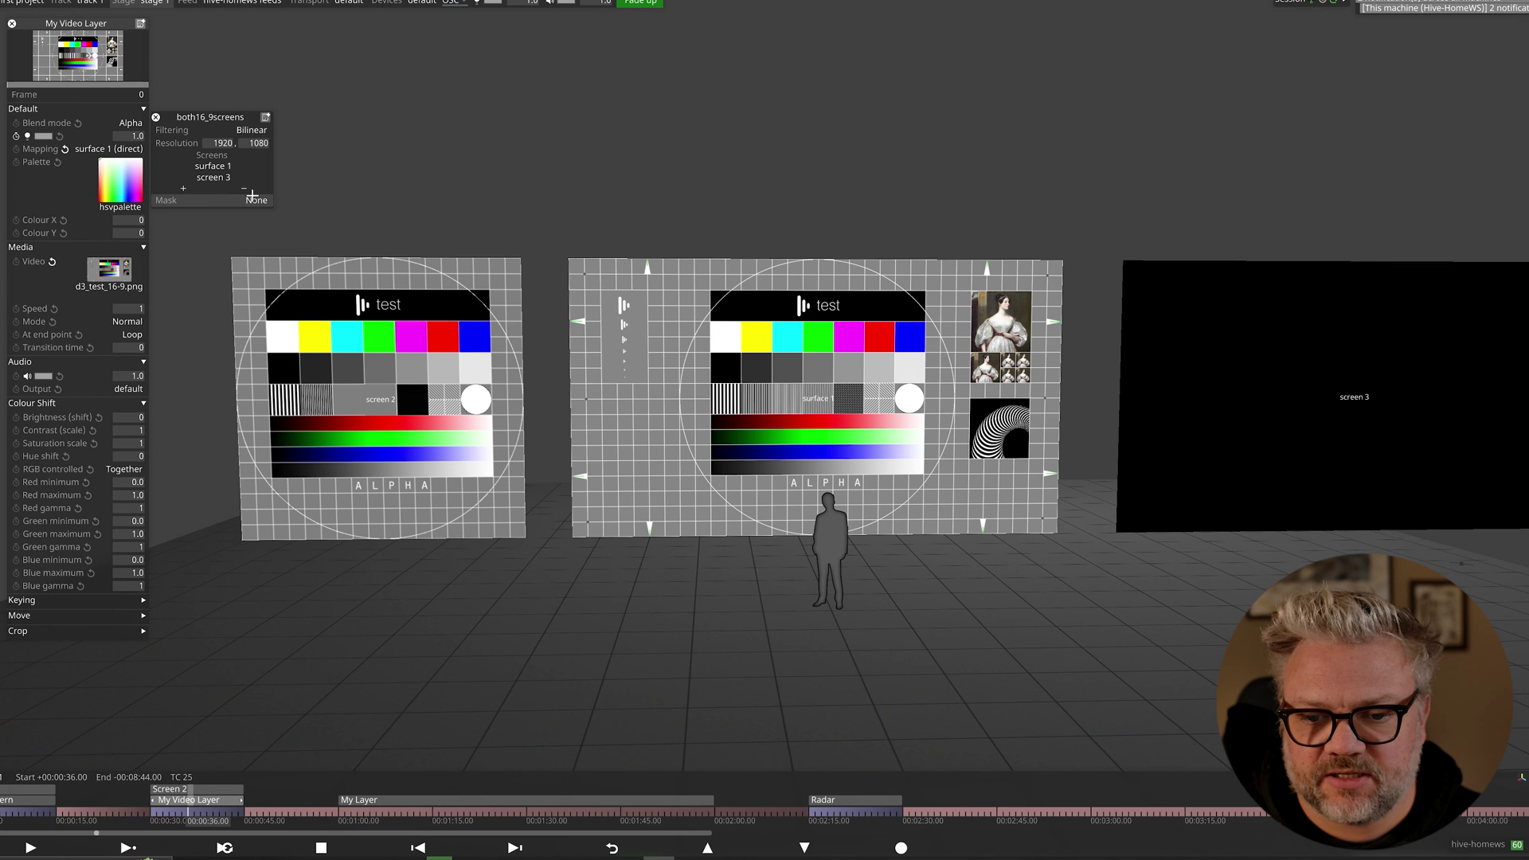